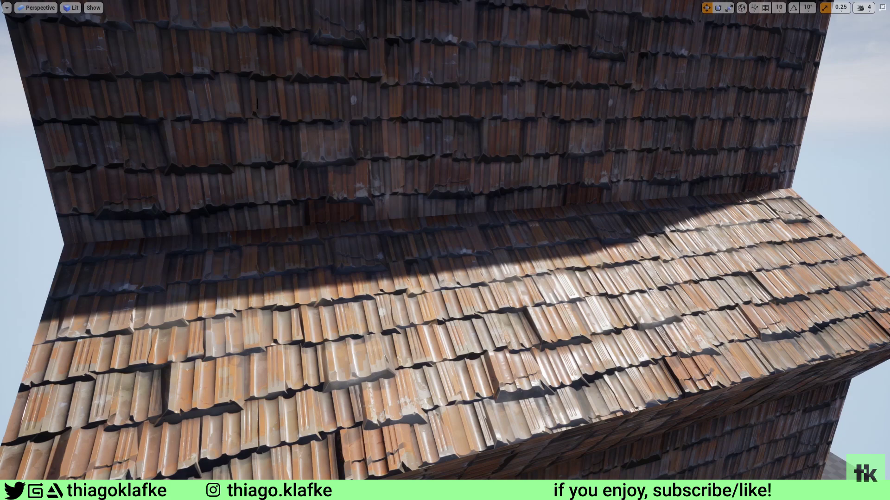
- Switch from the textured roof preview to the empty untitled scene in Maya
right_click_drag(257, 104, 321, 114)
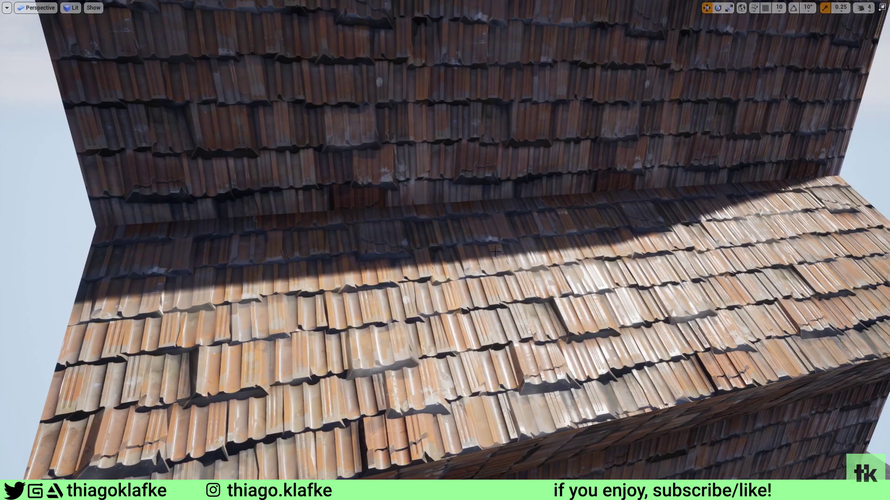
key("alt+Tab")
key("alt+Tab")
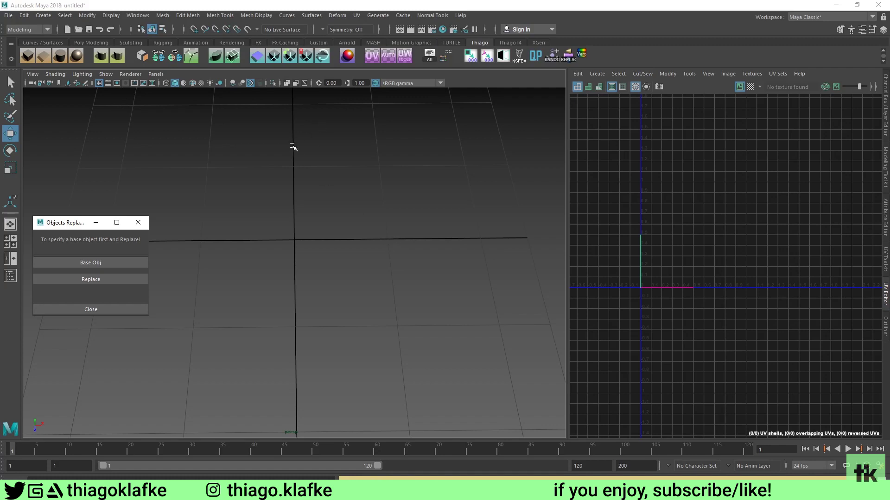
left_click_drag(293, 147, 354, 177, "alt")
left_click_drag(297, 189, 307, 184, "alt")
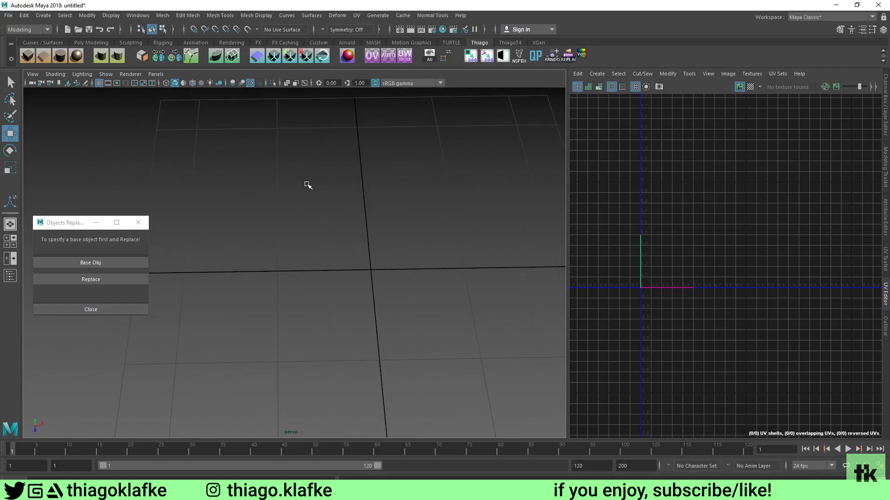
left_click(44, 56)
left_click_drag(294, 193, 272, 188, "alt")
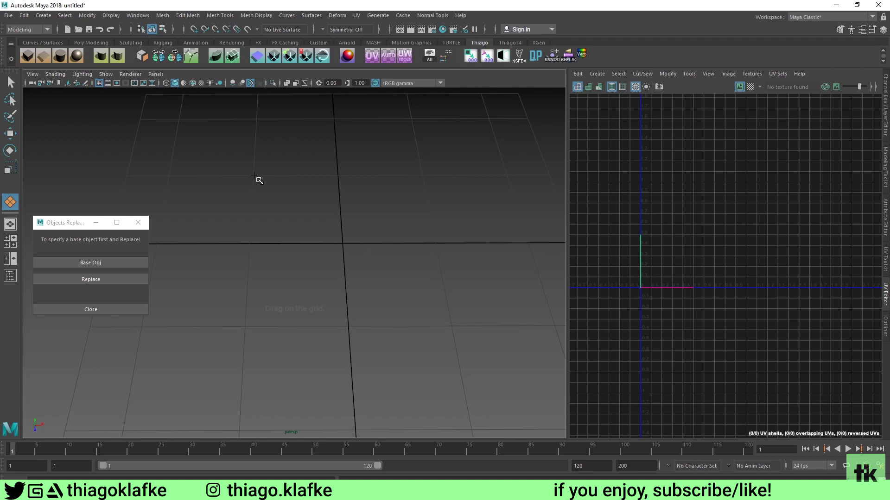
key("x")
left_click(253, 175)
key("ctrl+z")
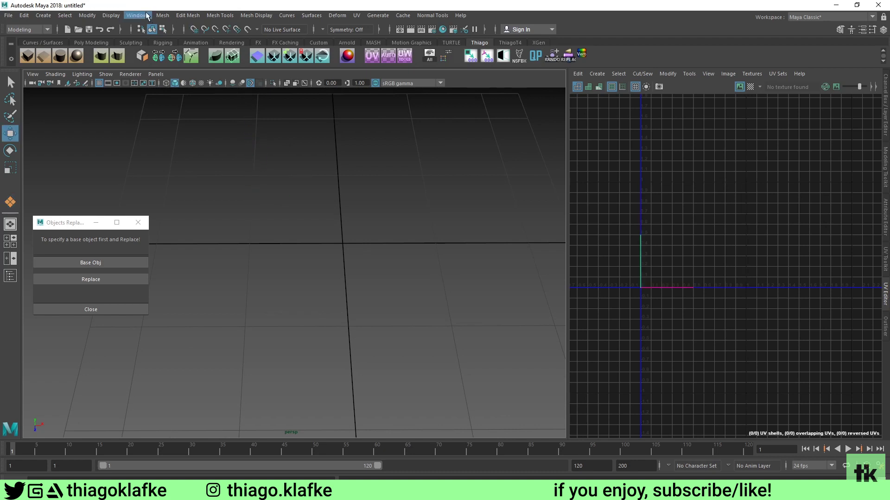
- Review the length and width, grid line spacing and subdivision settings in the Grid Options, leaving them as they are
left_click(114, 15)
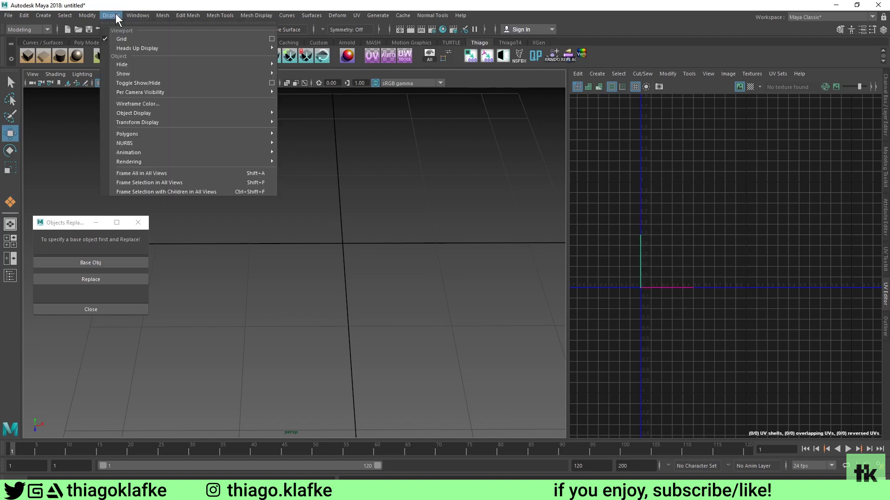
left_click(271, 38)
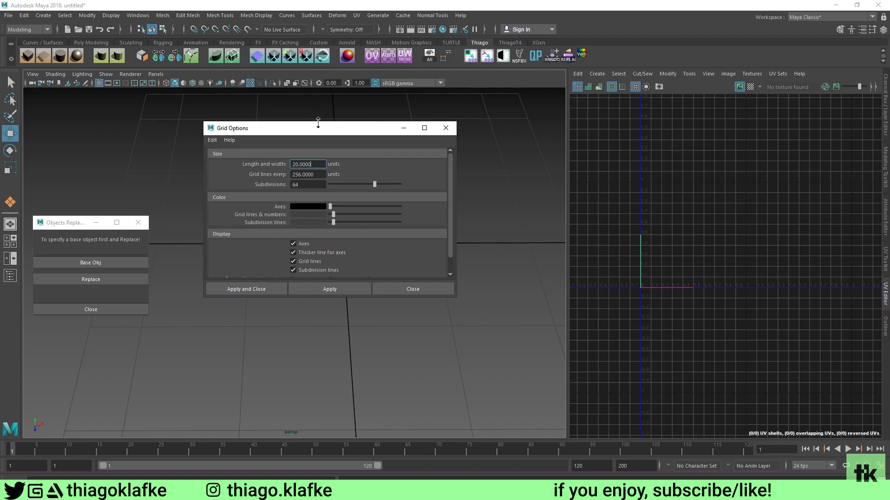
left_click_drag(320, 128, 346, 127)
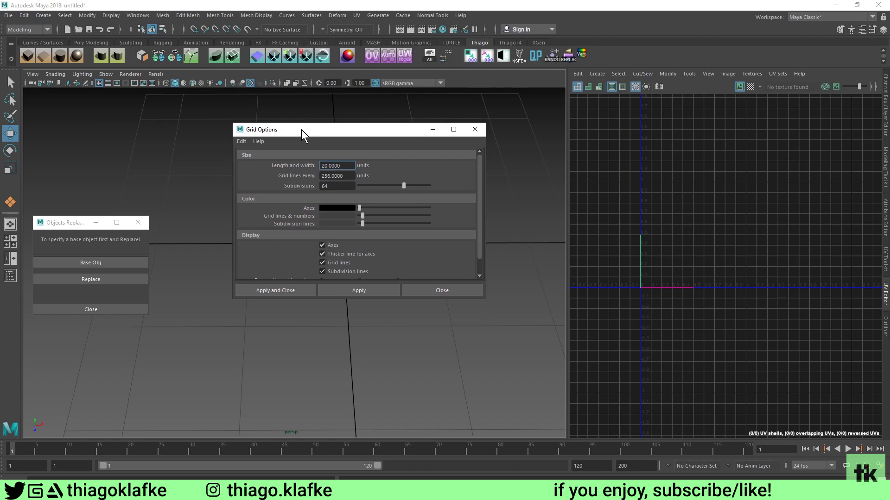
left_click_drag(302, 130, 302, 142)
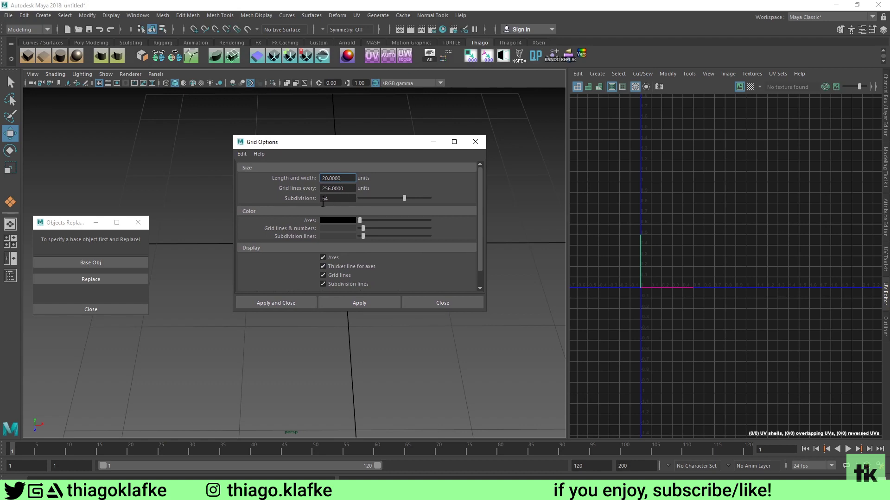
left_click(420, 305)
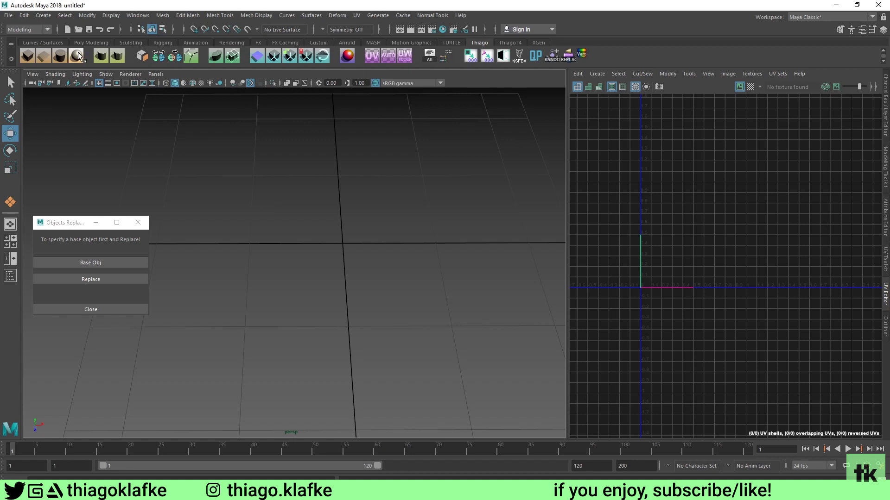
- Draw a grid-snapped square polygon plane centred on the origin and spanning two by two grid cells
left_click(44, 56)
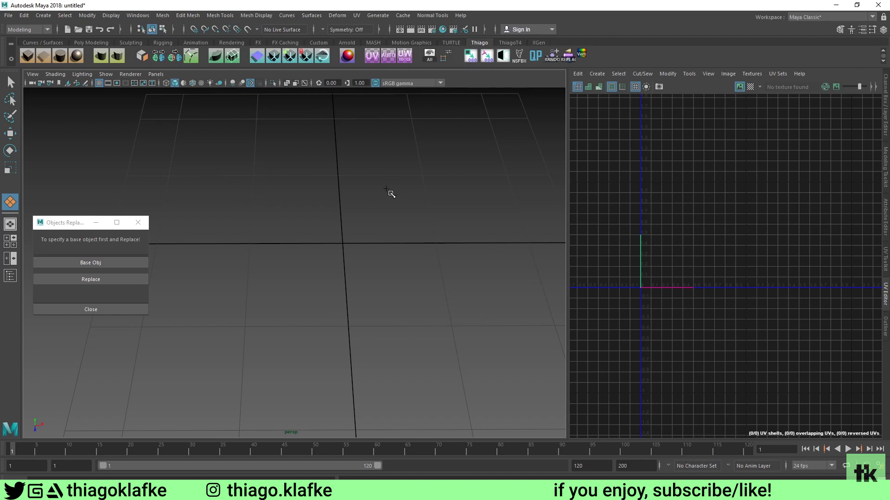
key("x")
left_click_drag(254, 177, 431, 332)
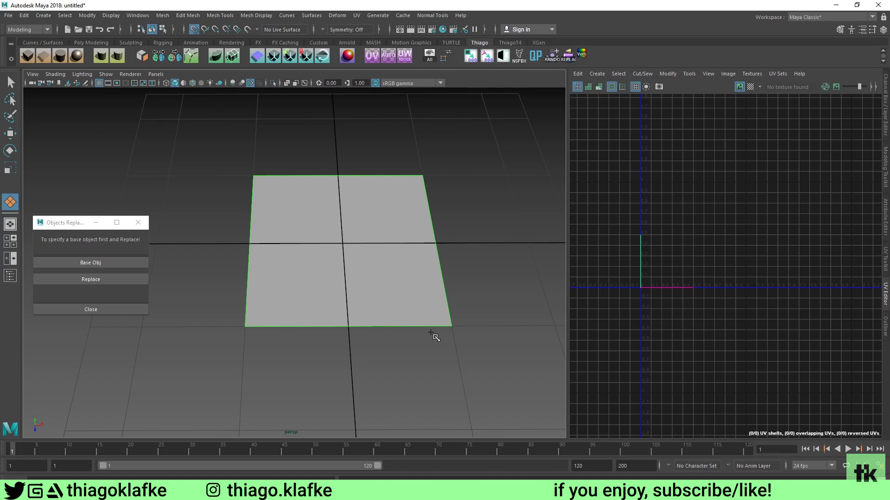
key("w")
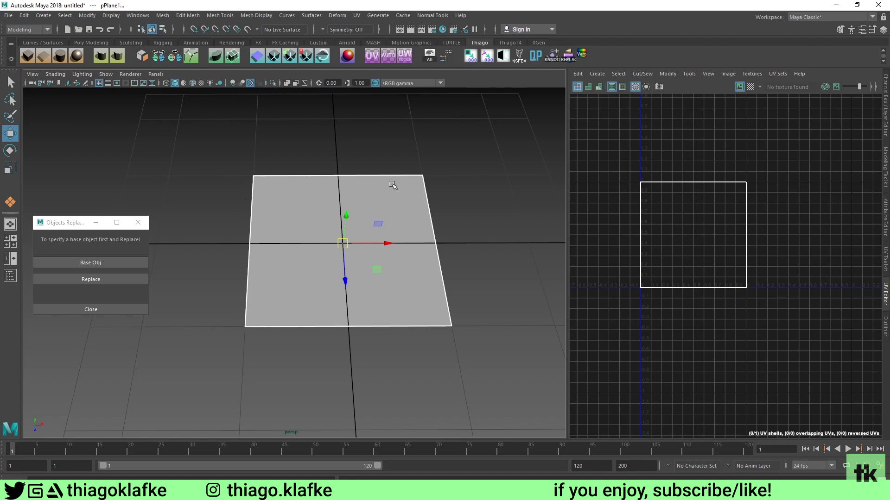
- Check how the plane matches its UV square by selecting its upper and left-hand UVs, and return to object selection
middle_click_drag(381, 163, 369, 153, "alt")
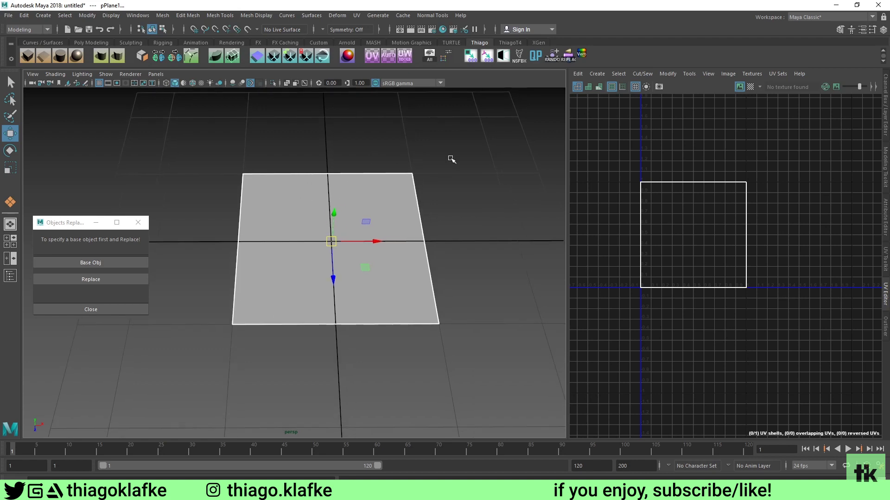
right_click_drag(638, 145, 663, 138)
left_click_drag(621, 148, 803, 209)
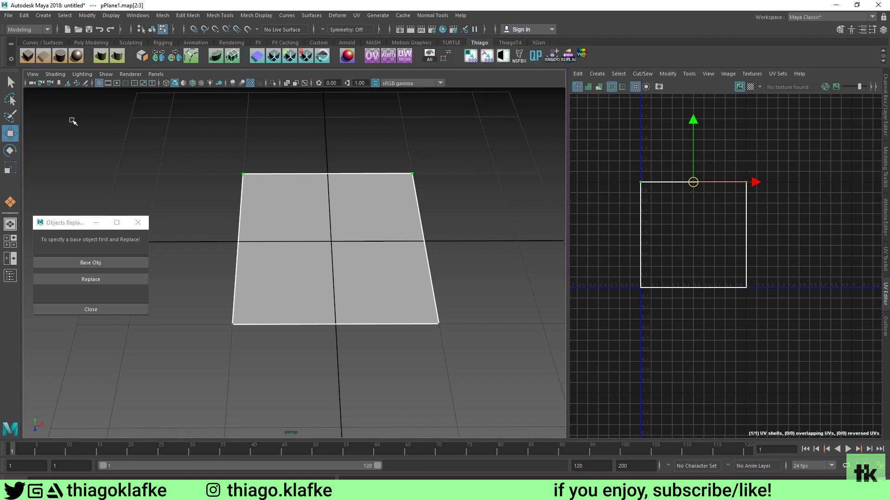
left_click_drag(189, 119, 275, 438)
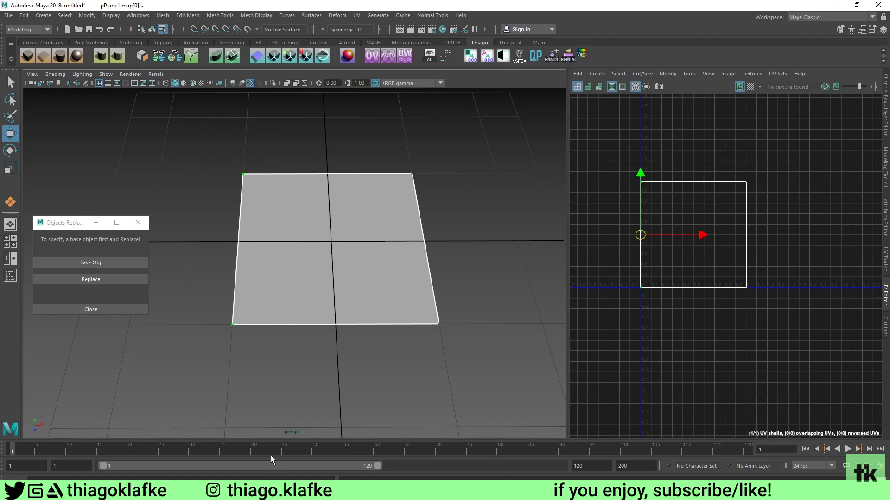
left_click_drag(336, 189, 287, 183, "alt")
key("F8")
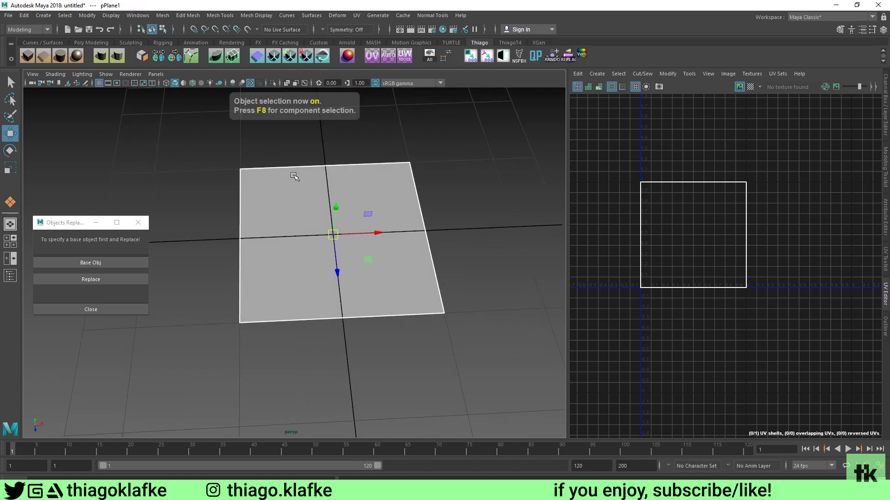
- Halve the grid spacing twice and deselect the plane
left_click_drag(307, 214, 300, 210, "alt")
middle_click_drag(260, 193, 271, 191, "alt")
key("bracketleft")
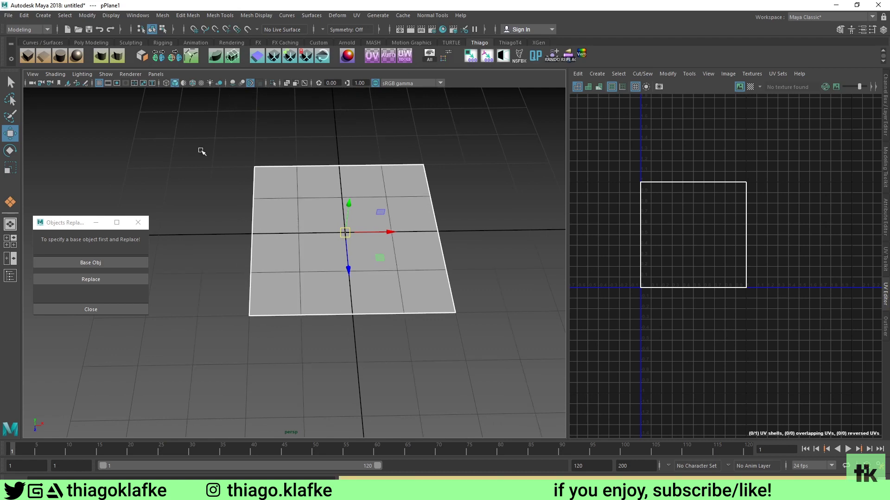
key("bracketleft")
left_click(191, 141)
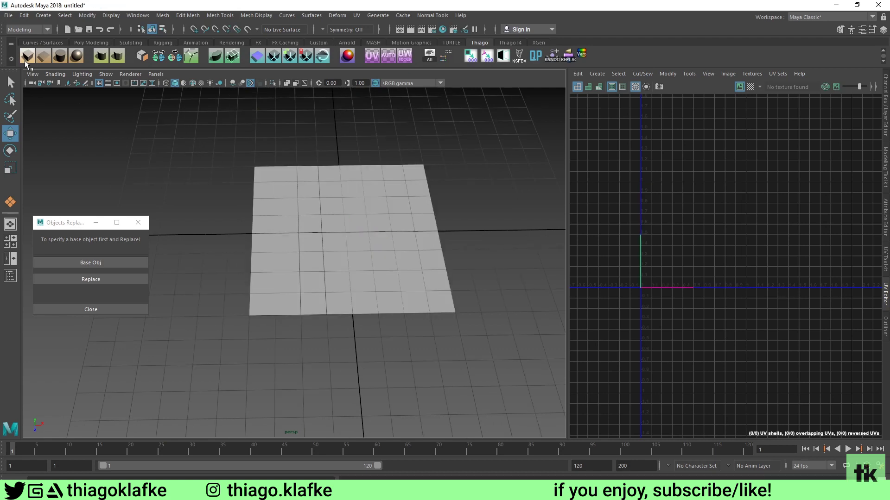
- Create a grid-snapped box two cells wide and one cell deep beside the plane's far left corner, and lower it vertically
key("x")
left_click_drag(198, 175, 225, 161)
key("w")
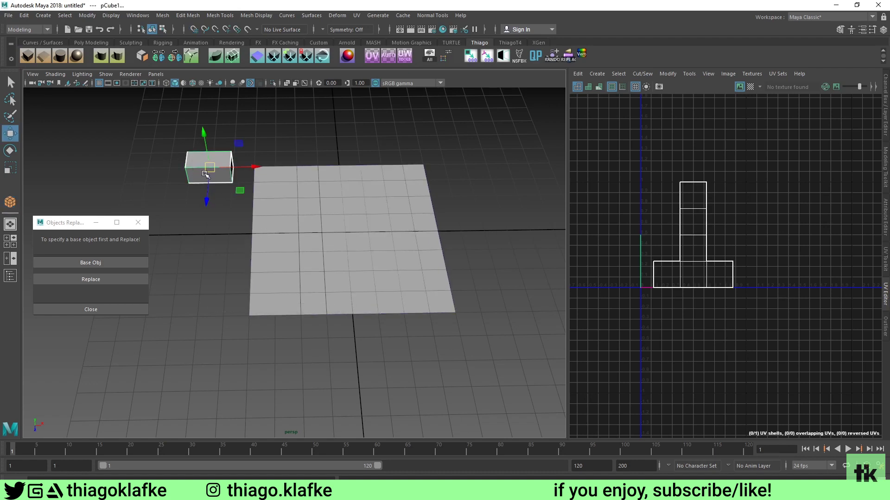
key("x")
left_click_drag(207, 152, 211, 178)
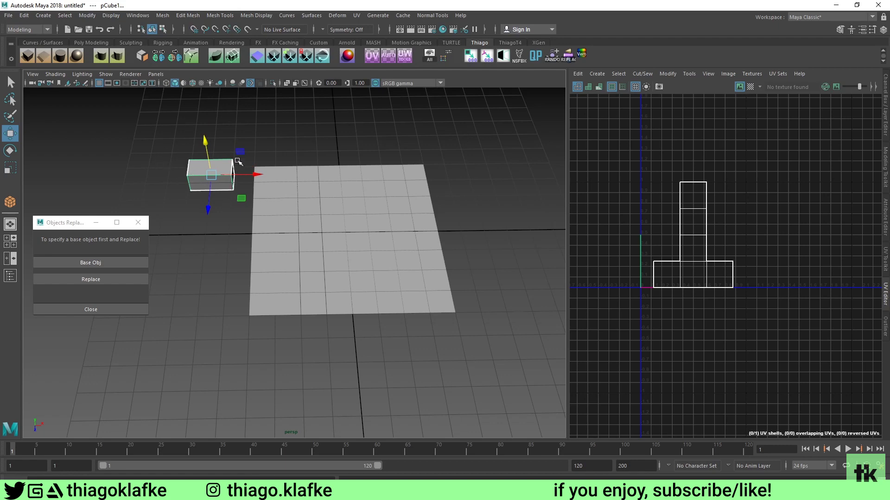
- Duplicate the box along X with grid snapping to form a row of four adjoining boxes along the plane's far edge
left_click_drag(227, 155, 226, 164, "alt")
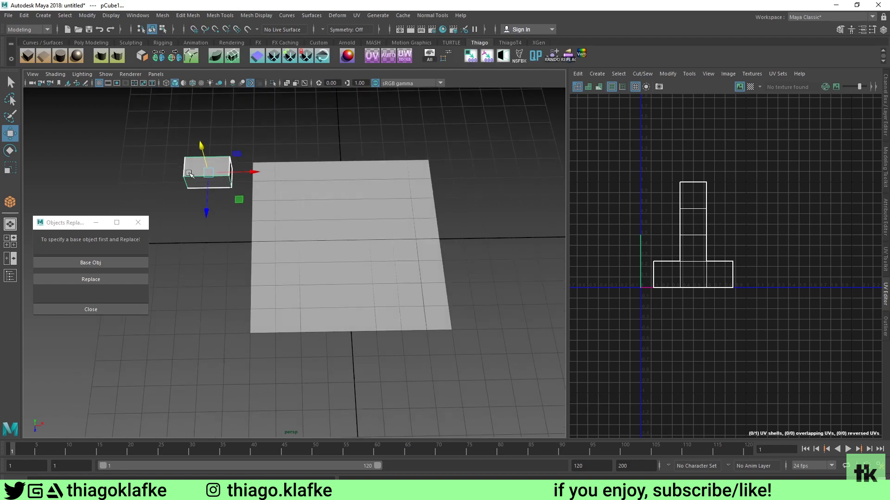
middle_click_drag(264, 161, 263, 194, "alt")
key("ctrl+d")
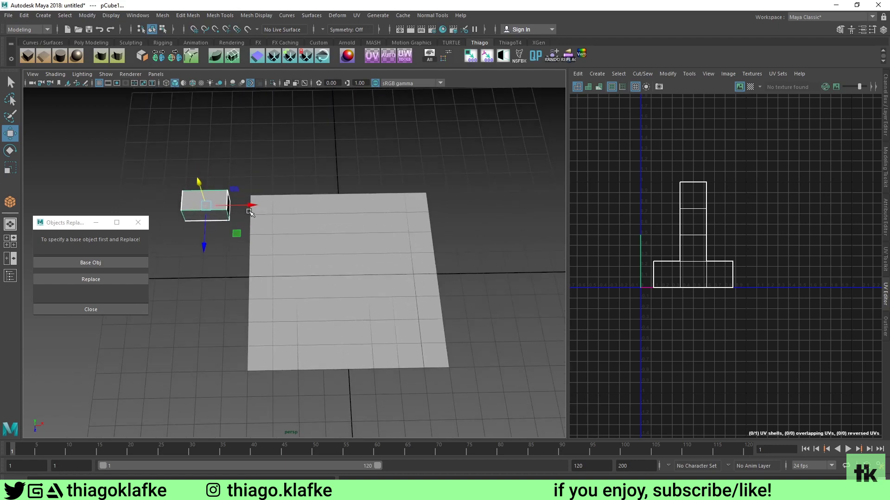
key("x")
left_click_drag(247, 204, 404, 205)
key("ctrl+d")
key("ctrl+d")
key("ctrl+d")
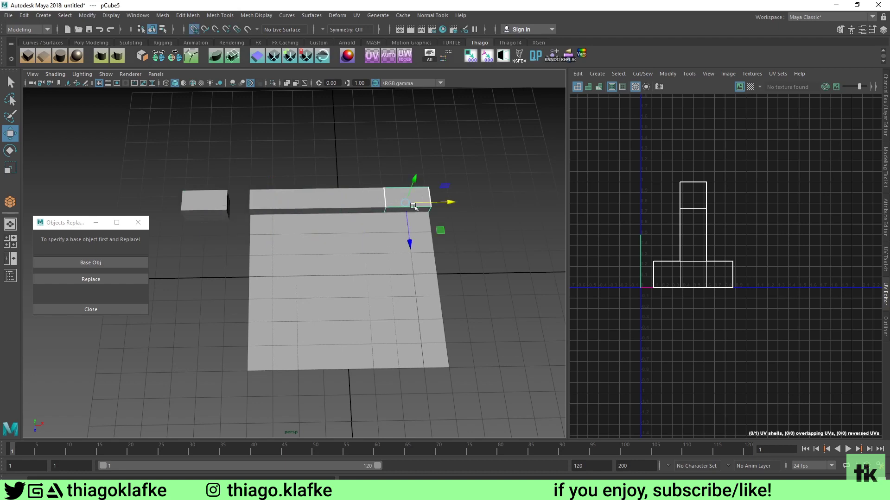
- Duplicate the row's first box into a second row of three, offset by half a box, using wireframe-on-shaded display and a finer grid
left_click(264, 198)
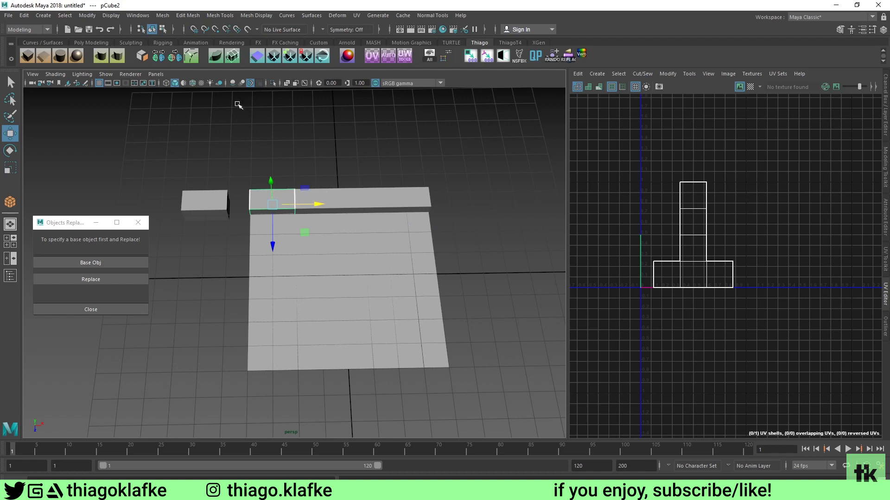
left_click(193, 83)
scroll(279, 209, "up", 3)
key("ctrl+d")
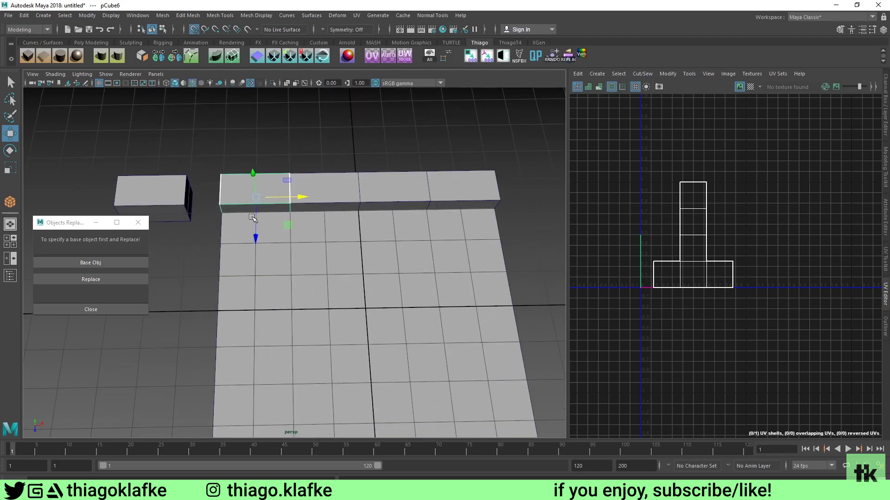
left_click_drag(255, 239, 276, 190)
key("[")
key("x")
key("ctrl+d")
key("ctrl+d")
key("x")
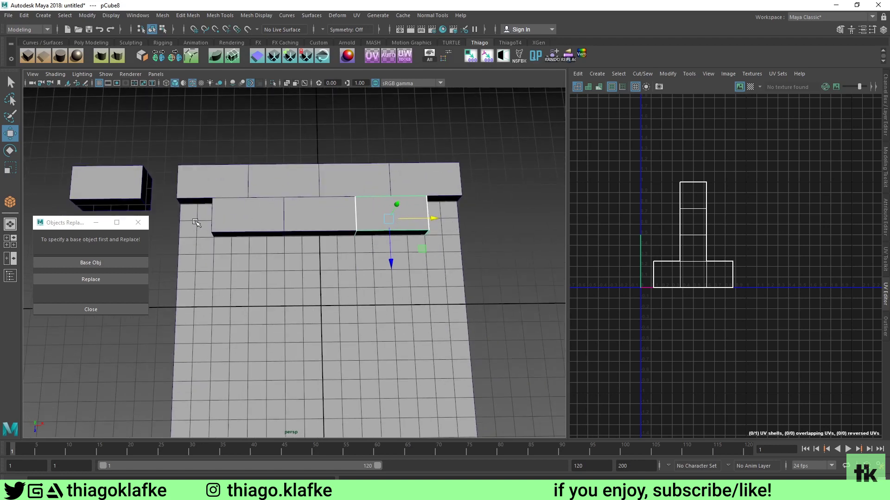
- Duplicate the second row's leftmost box and snap the copy to its outer side, half overhanging the plane's left edge
left_click(238, 214)
middle_click_drag(257, 190, 306, 183, "alt")
key("ctrl+d")
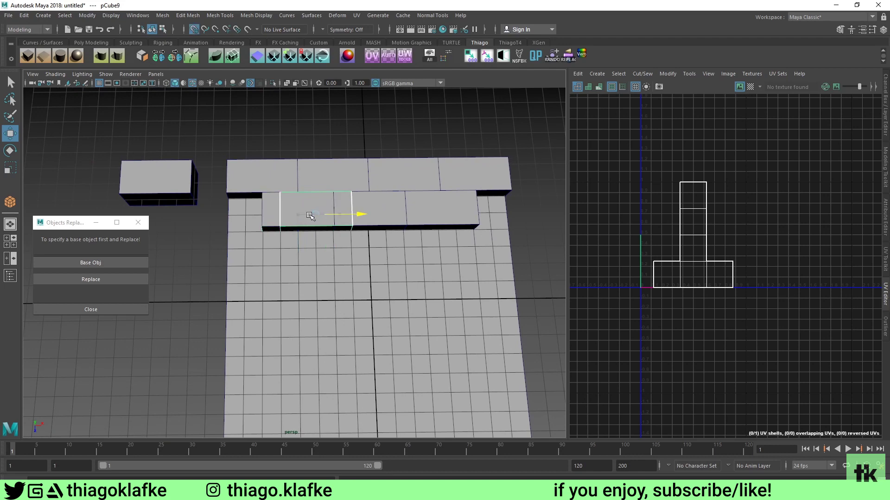
left_click_drag(330, 218, 223, 217)
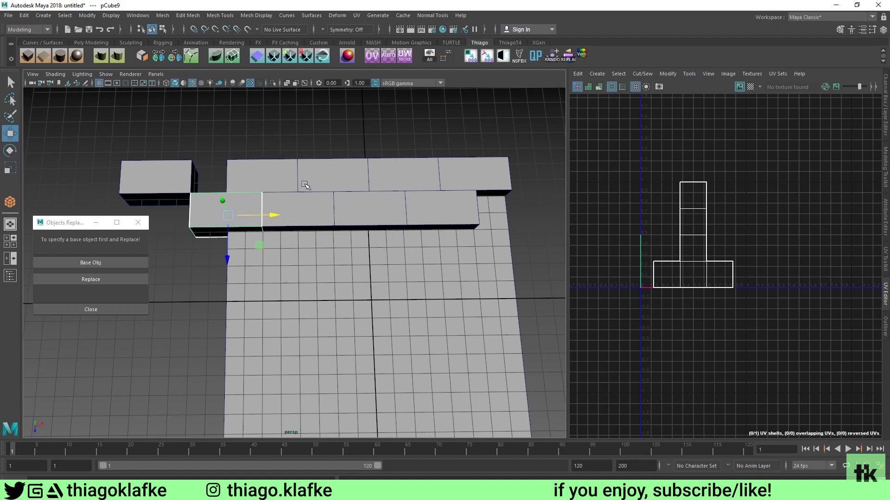
- Select all eight boxes in the two staggered rows, excluding the separate original box
left_click(285, 179)
left_click(308, 202, "shift")
left_click(366, 204, "shift")
left_click(330, 175, "shift")
left_click(413, 172, "shift")
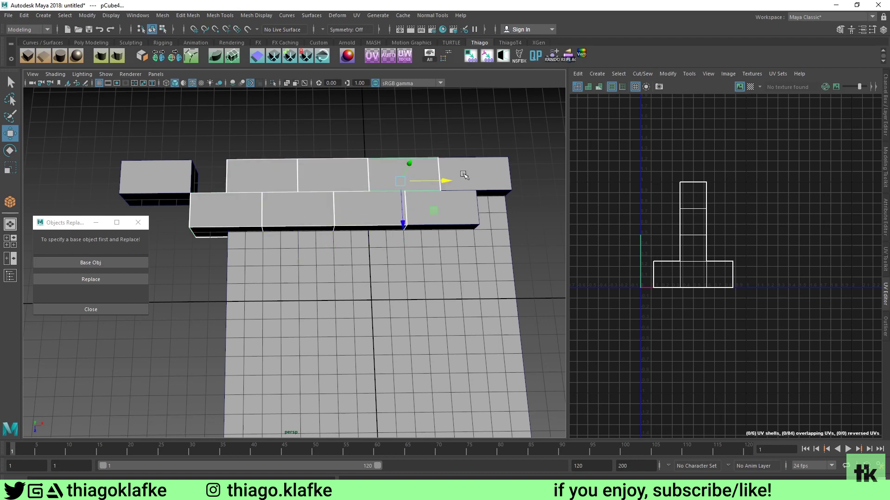
left_click(465, 176, "shift")
left_click(449, 208, "shift")
middle_click_drag(366, 217, 341, 180, "alt")
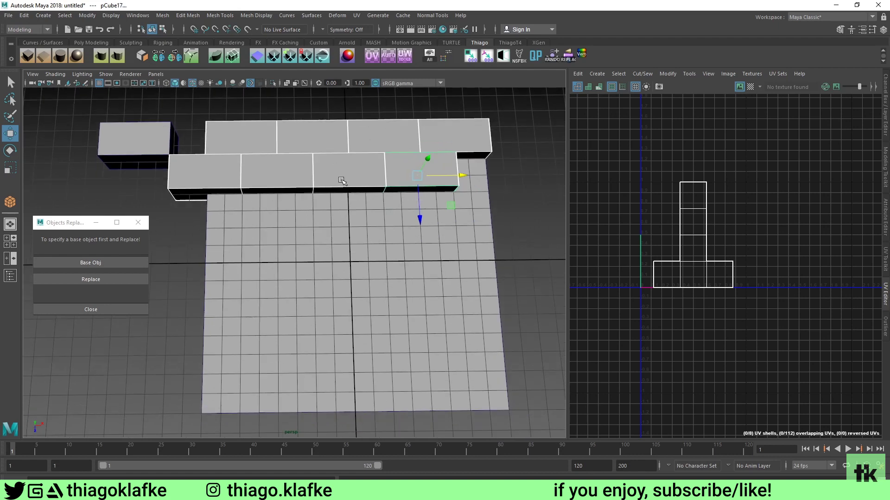
key("d")
key("x")
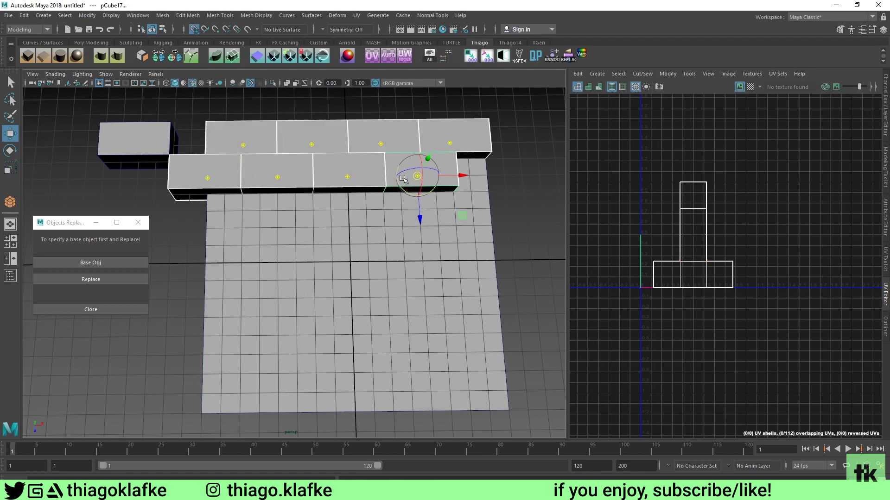
left_click_drag(402, 179, 350, 256)
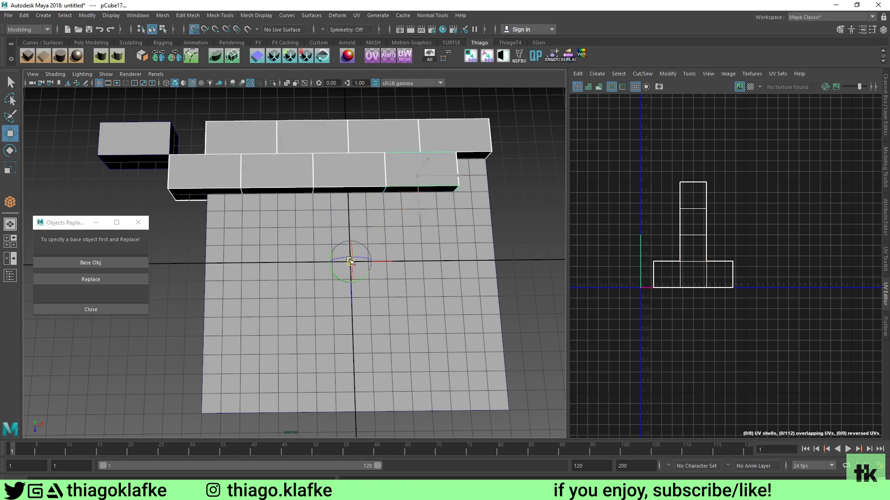
key("ctrl+z")
- Move the pivots of the eight selected boxes to the world origin using grid snapping
key("d")
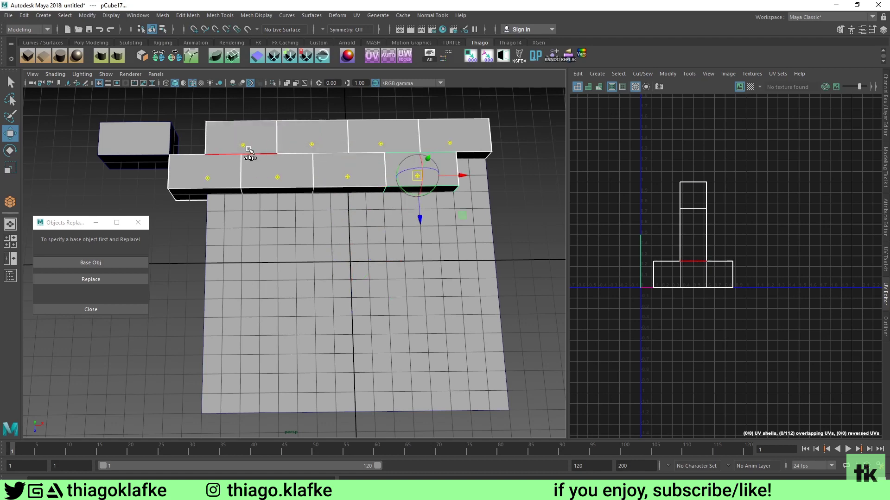
key("x")
left_click_drag(417, 176, 349, 260)
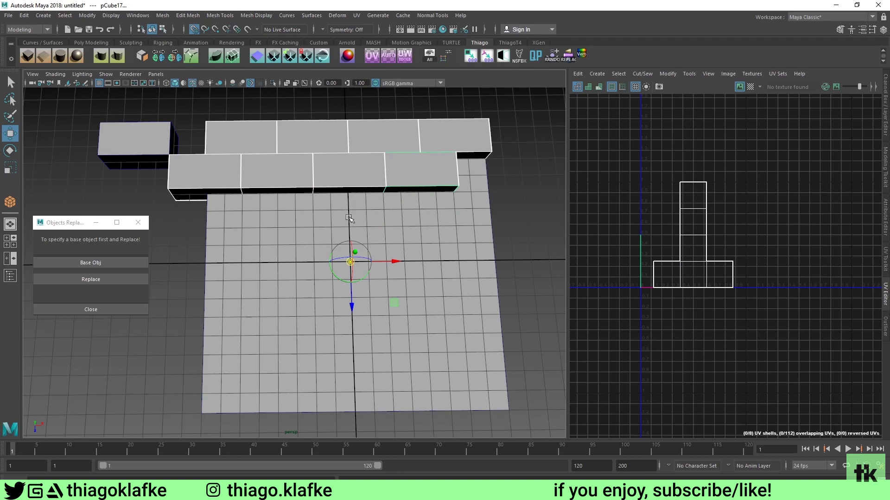
- Duplicate the two staggered rows of boxes three times along the plane, grid-snapping each copy directly below the previous pair
key("ctrl+d")
left_click_drag(351, 304, 347, 340)
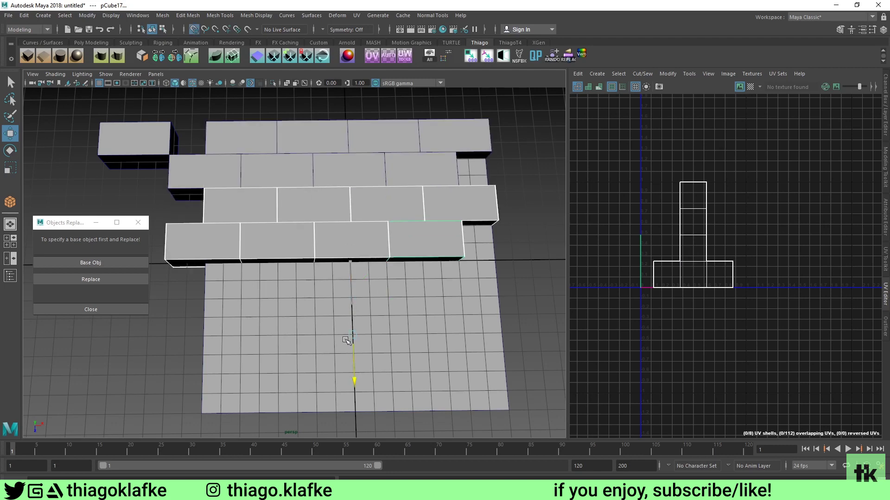
middle_click_drag(307, 310, 296, 242, "alt")
key("ctrl+d")
key("x")
left_click_drag(345, 306, 342, 338)
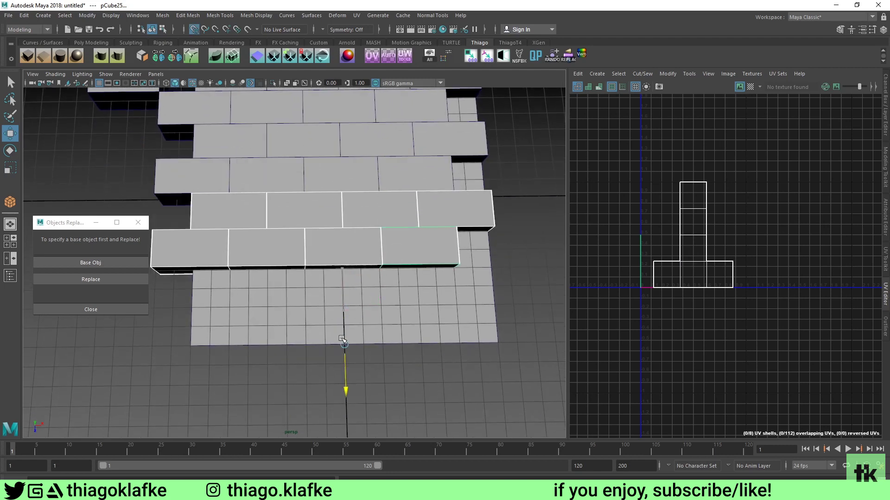
middle_click_drag(342, 339, 338, 309, "alt")
key("ctrl+d")
left_click_drag(338, 310, 337, 338)
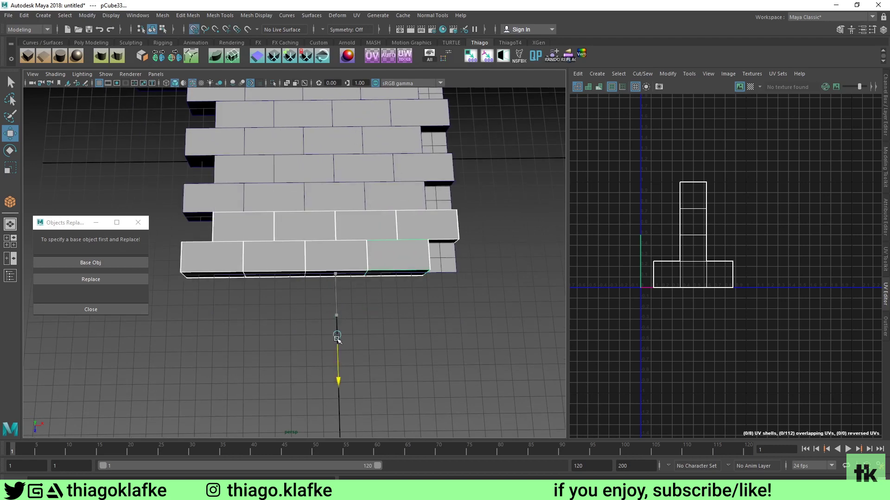
- Lower the base plane vertically so it sits beneath the staggered rows of boxes
middle_click_drag(436, 190, 440, 288, "alt")
left_click(484, 191)
left_click_drag(348, 169, 347, 149, "alt")
left_click(438, 189)
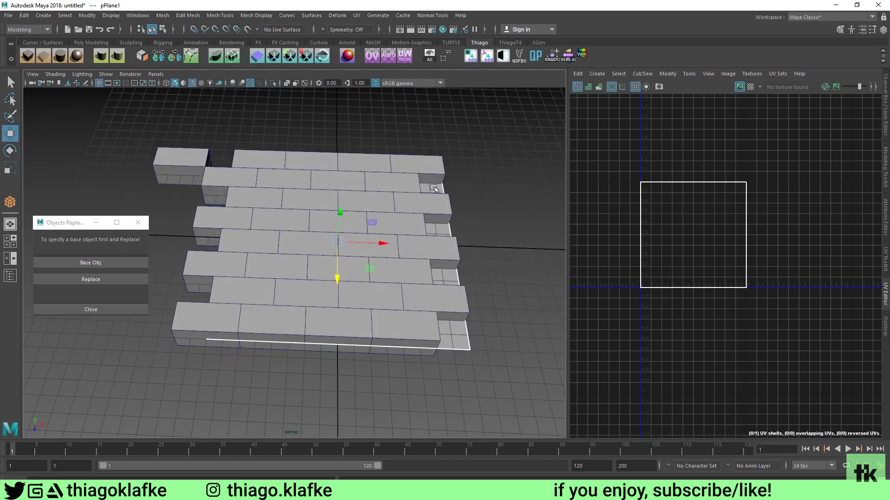
left_click_drag(338, 223, 336, 277)
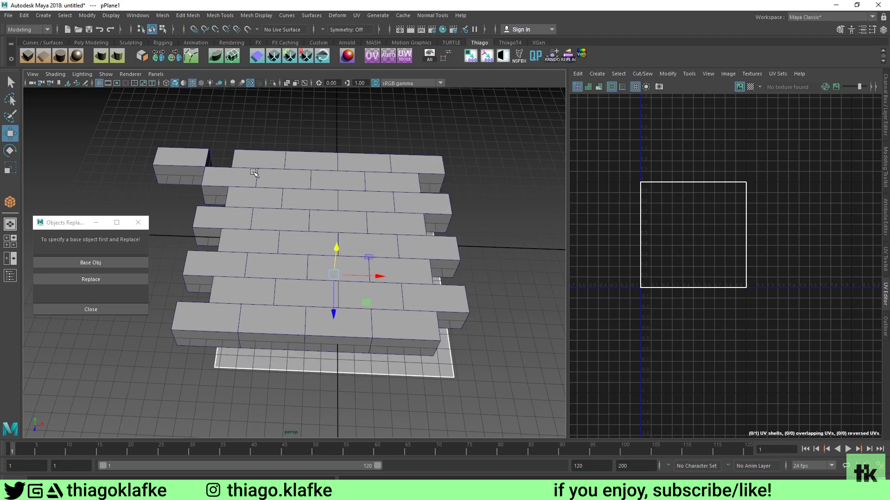
left_click(287, 135)
middle_click_drag(267, 163, 286, 148, "alt")
scroll(286, 151, "up", 2)
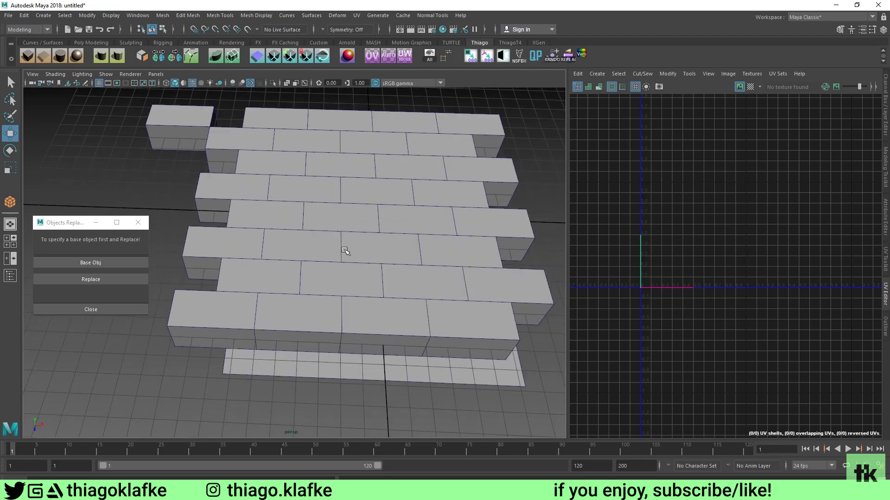
- Turn off wireframe-on-shaded display to view the box layout as plain shaded surfaces from above
left_click_drag(332, 141, 320, 151, "alt")
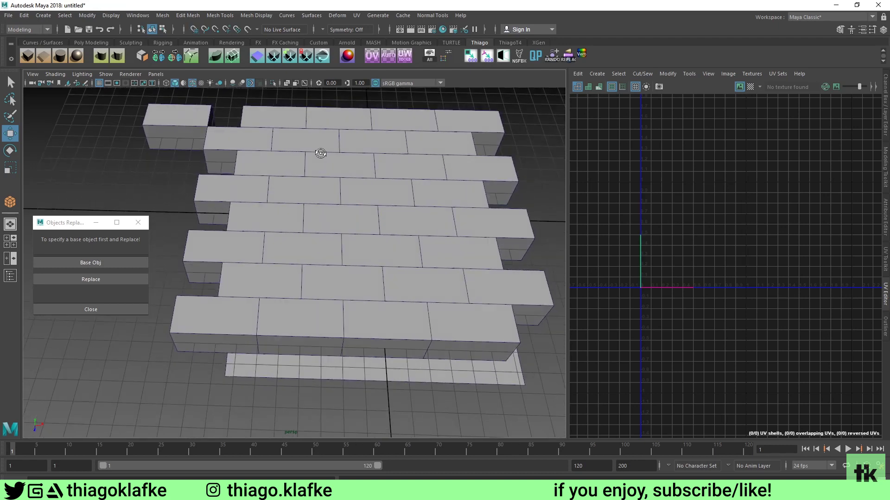
key("4")
left_click(175, 83)
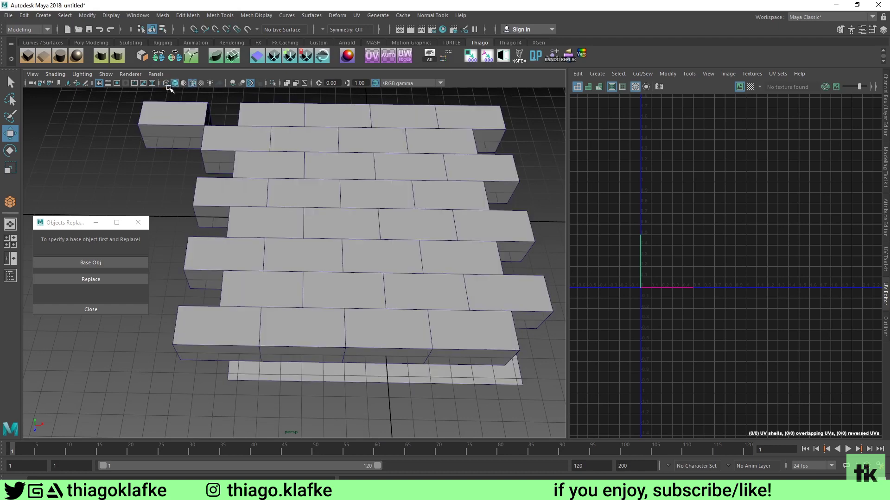
left_click(191, 83)
left_click_drag(329, 155, 328, 183, "alt")
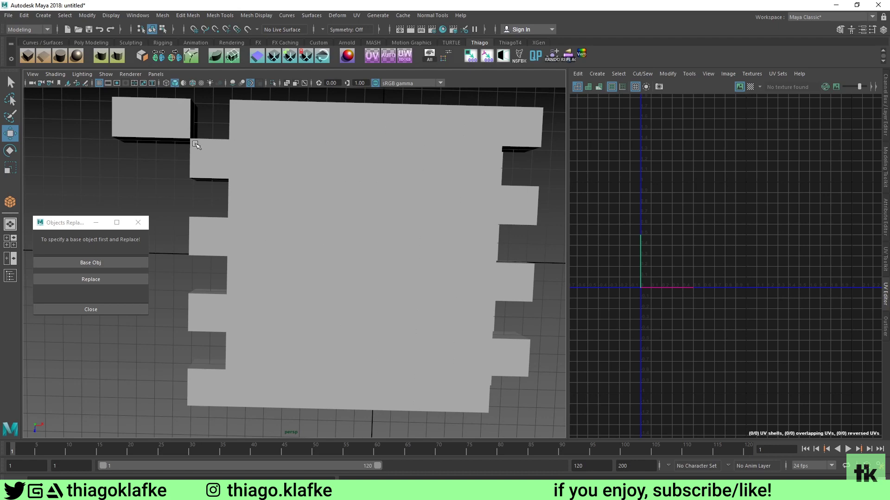
- Move the separate original box farther away from the rows with grid snapping, and show wireframe on shaded again
left_click(135, 125)
middle_click_drag(203, 139, 307, 153, "alt")
key("x")
left_click_drag(296, 135, 168, 131)
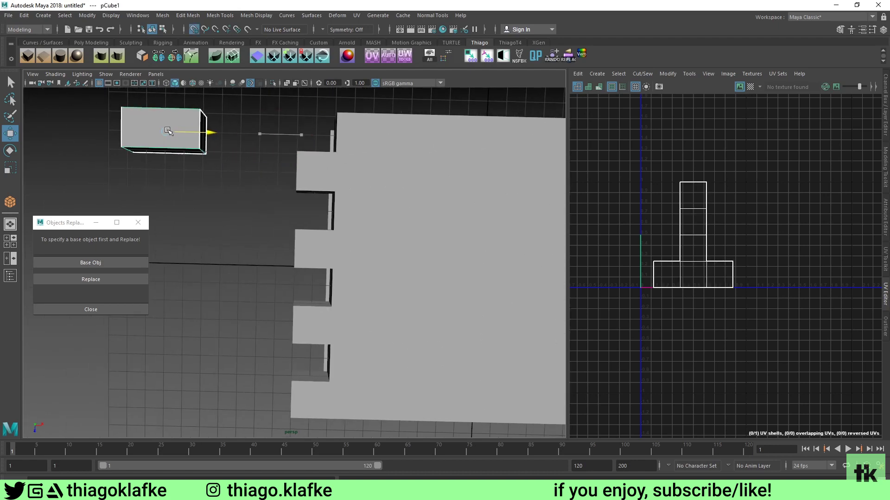
middle_click_drag(278, 157, 195, 137, "alt")
left_click_drag(194, 137, 184, 122, "alt")
middle_click_drag(184, 122, 225, 146, "alt")
left_click_drag(224, 146, 310, 189, "alt")
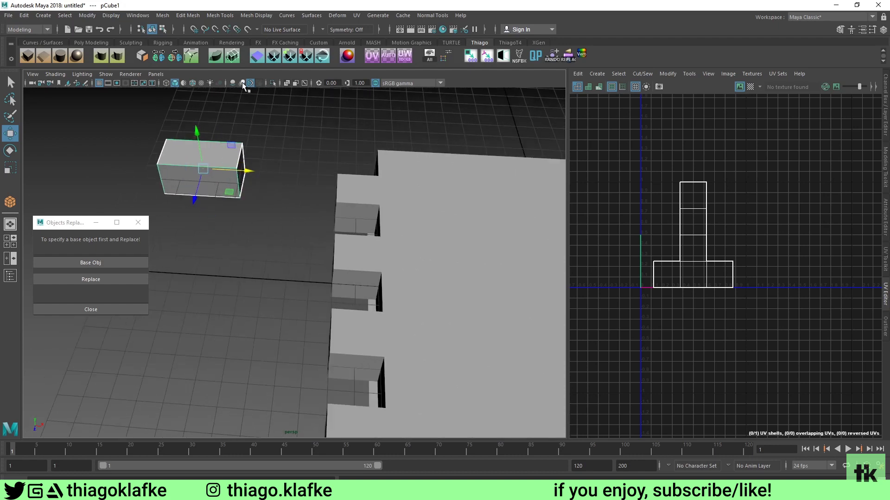
left_click(192, 83)
mouse_move(385, 172)
middle_mouse_down("alt")
mouse_move(292, 165)
mouse_move(396, 200)
middle_mouse_up("alt")
scroll(292, 164, "down", 2)
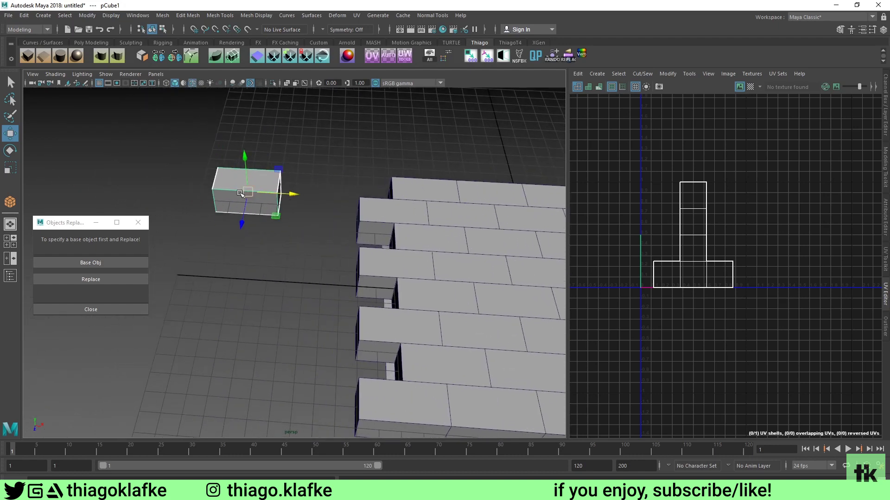
- Bevel the top face of the separate original box with one segment and a small fraction, and return to object selection
key("f")
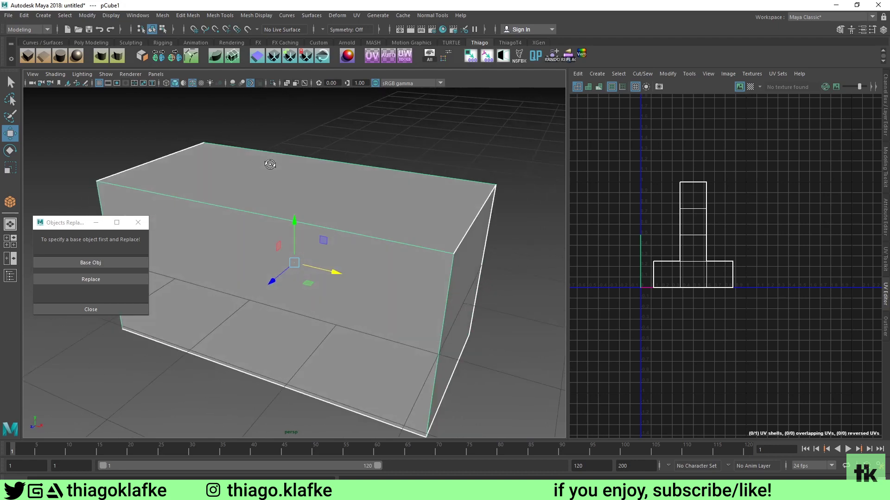
middle_click_drag(276, 163, 280, 179, "alt")
key("F11")
left_click(258, 193)
left_click_drag(258, 193, 251, 206, "alt")
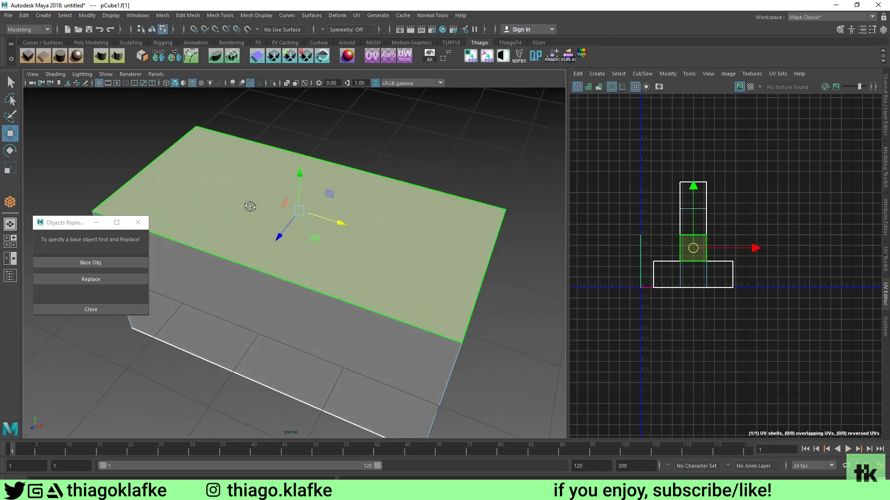
key("ctrl+b")
left_click_drag(175, 155, 2, 152)
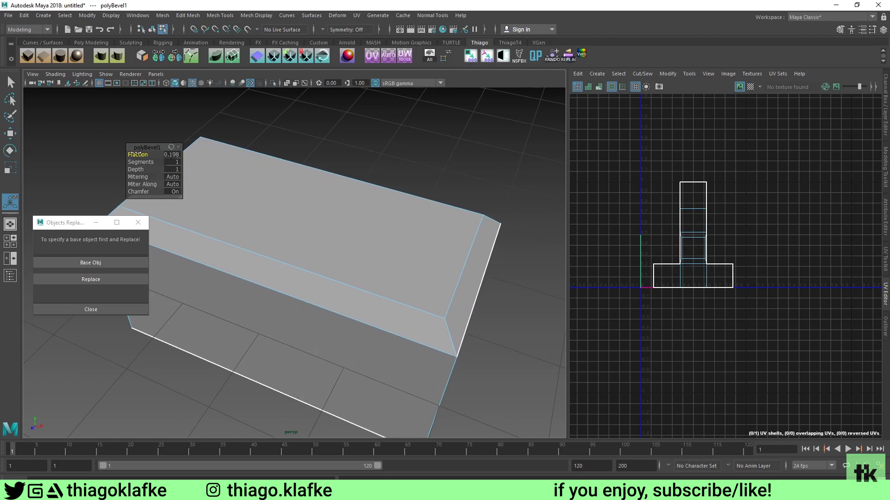
left_click_drag(139, 153, 103, 152)
key("w")
key("F8")
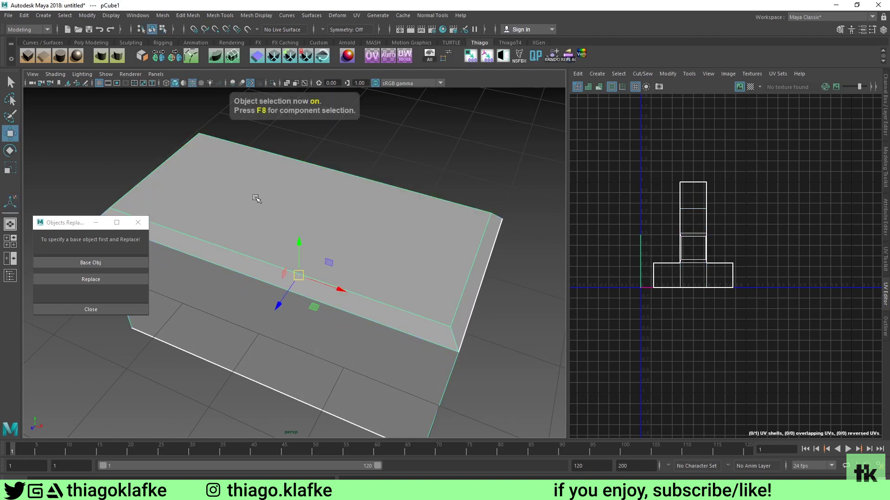
- Close the Objects Replace window and select all the staggered boxes, excluding the base plane and the bevelled original
scroll(255, 198, "down", 2)
left_click_drag(255, 198, 266, 230, "alt")
scroll(266, 230, "down", 5)
middle_click_drag(345, 238, 215, 133, "alt")
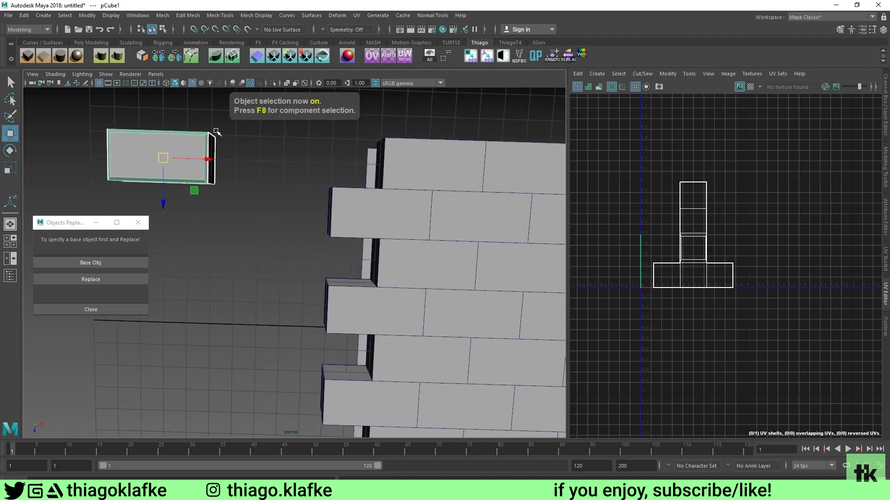
middle_click_drag(302, 188, 266, 169, "alt")
scroll(229, 153, "down", 4)
left_click_drag(229, 153, 501, 307, "alt")
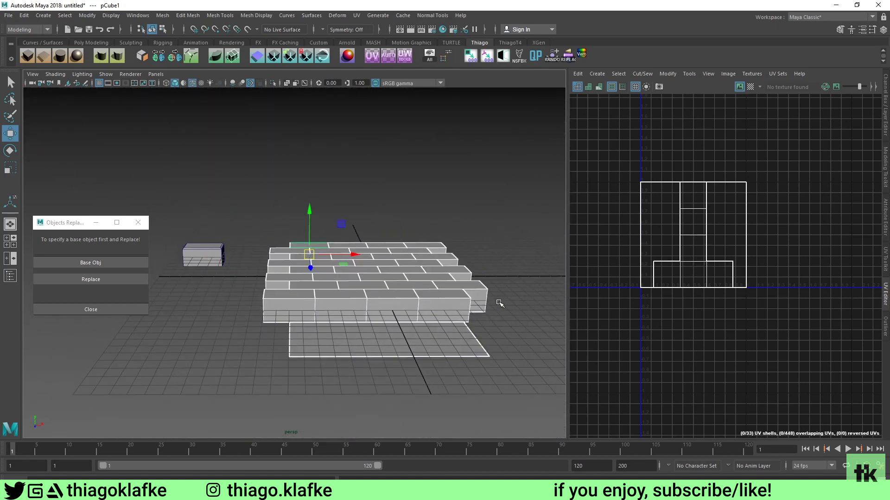
left_click(138, 222)
left_click(400, 337)
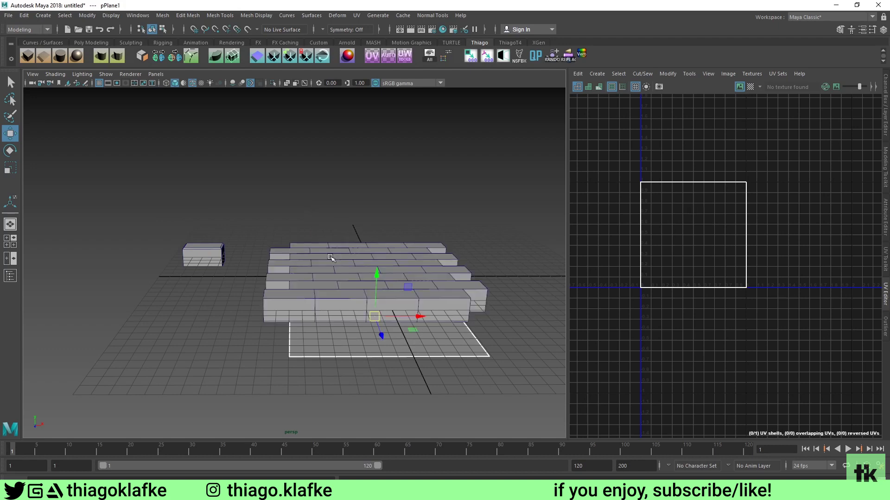
left_click_drag(297, 286, 288, 202, "alt")
left_click_drag(254, 232, 510, 295)
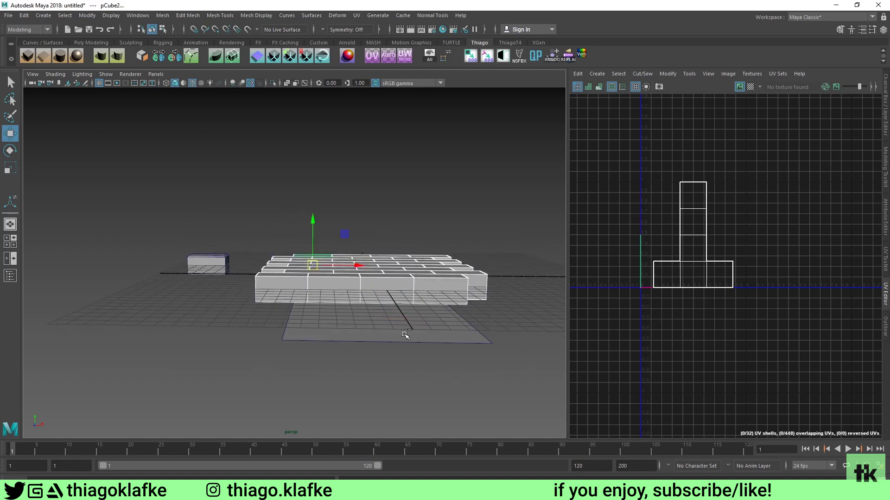
left_click_drag(405, 335, 318, 290, "alt")
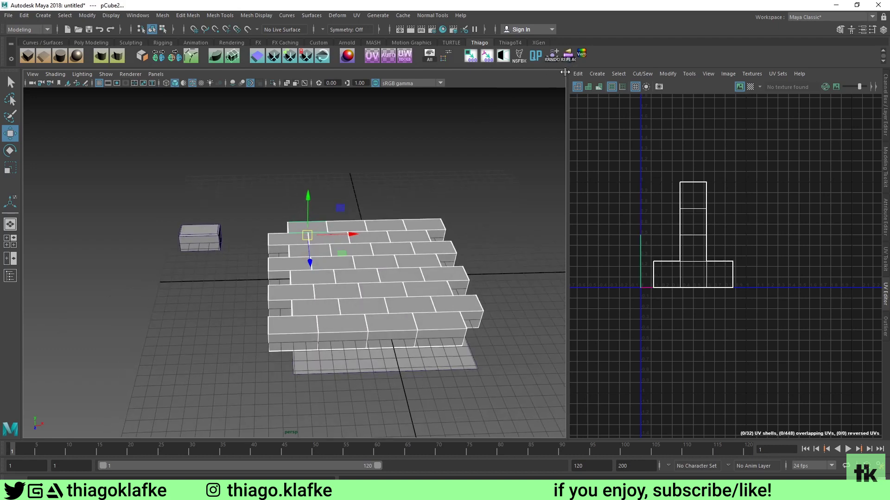
- Reopen the Objects Replace tool and set the bevelled original box as the base object
left_click(570, 64)
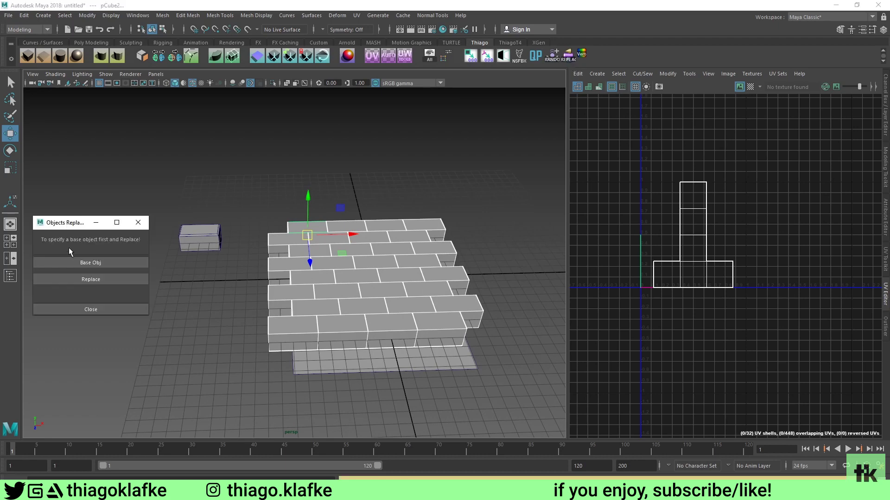
left_click_drag(56, 227, 64, 227)
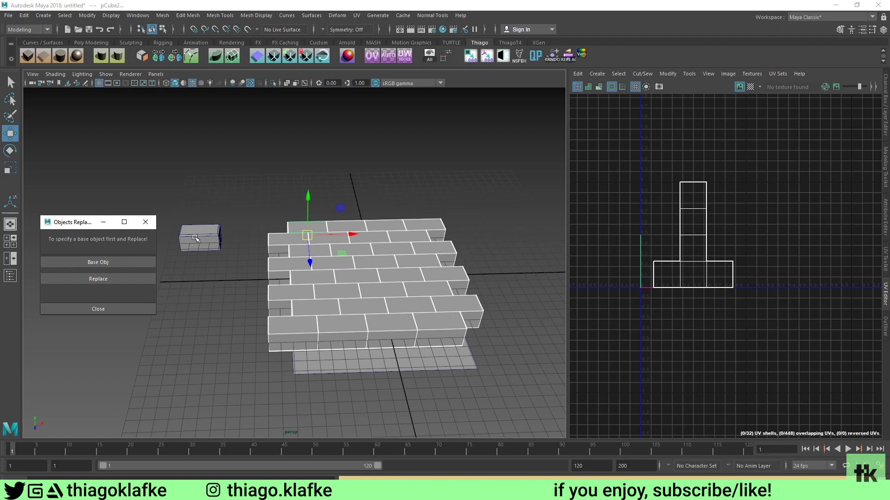
left_click(195, 238)
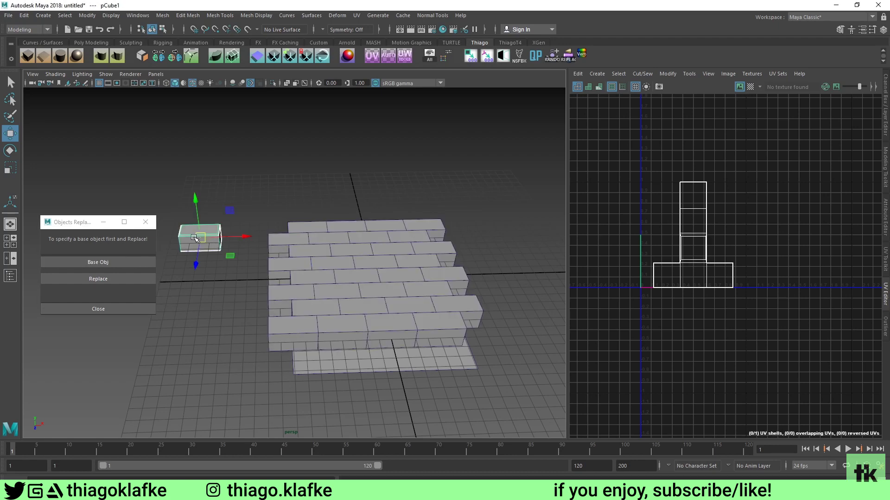
left_click(96, 262)
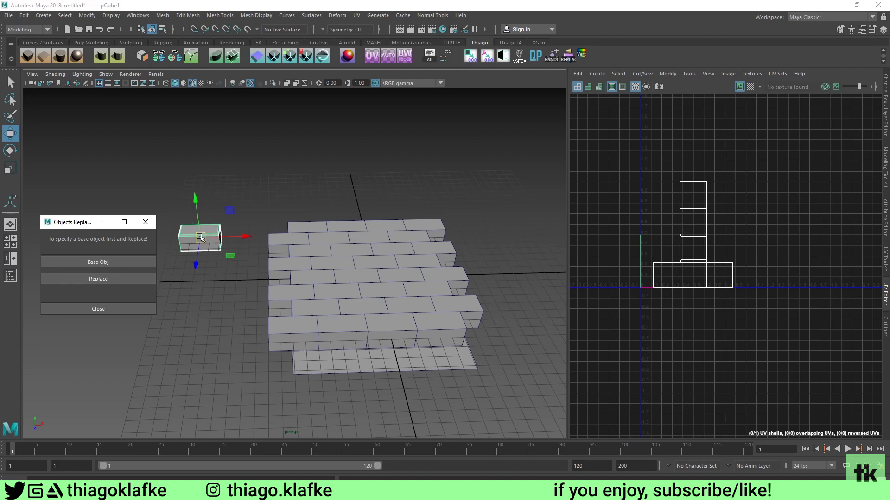
- Try to replace all 32 staggered boxes with the bevelled base object, and undo the replacement
left_click_drag(228, 228, 263, 185, "alt")
left_click_drag(268, 219, 514, 280)
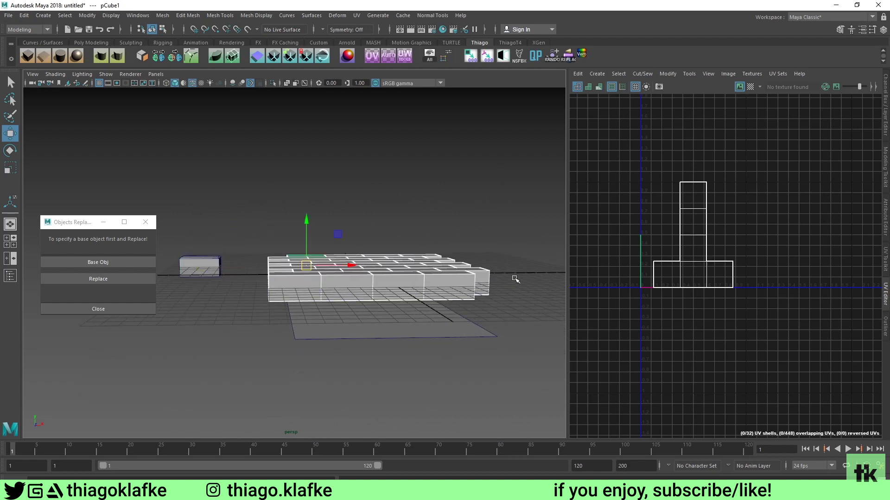
left_click_drag(465, 239, 471, 277, "alt")
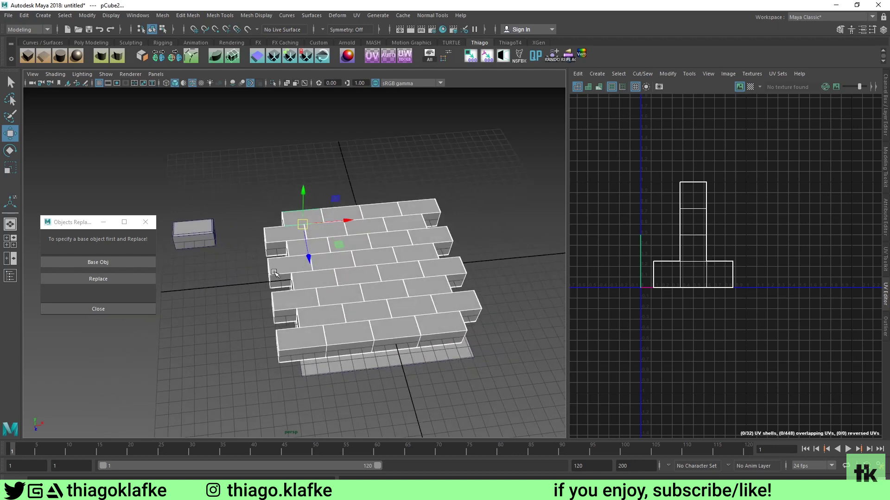
left_click(84, 276)
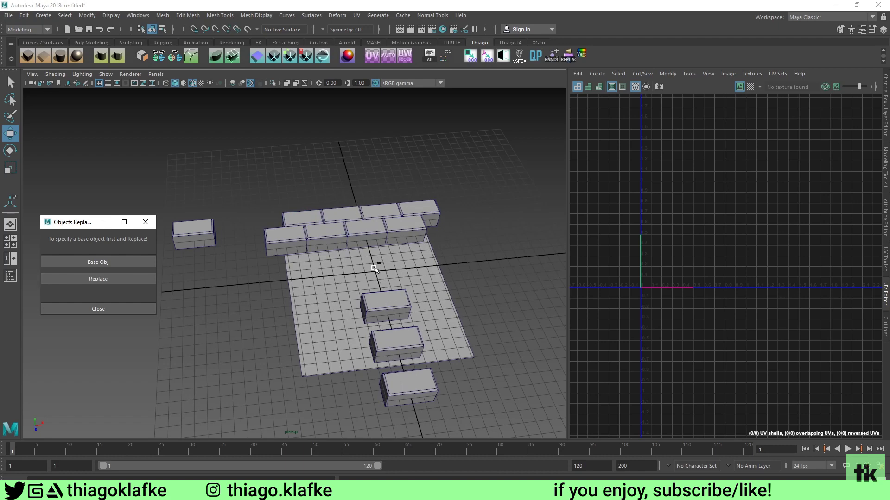
key("ctrl+z")
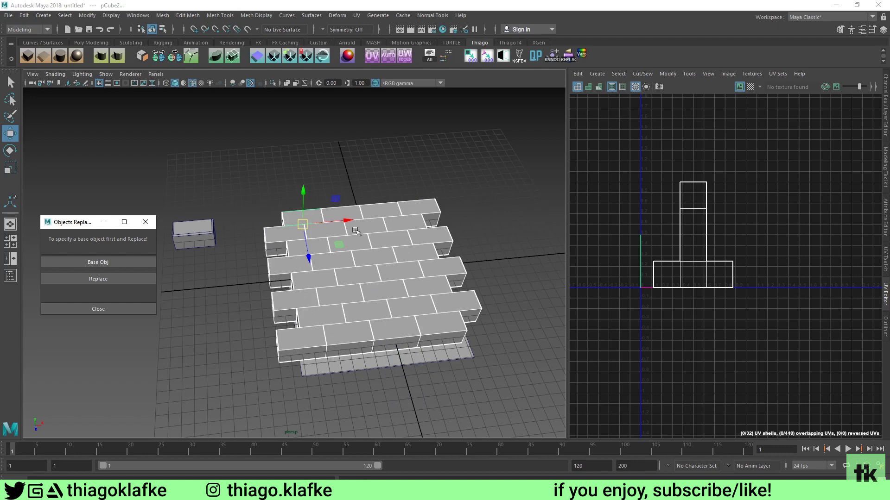
- Examine the staggered layout and check the pivots of several individual boxes in its rows
left_click_drag(301, 215, 297, 186, "alt")
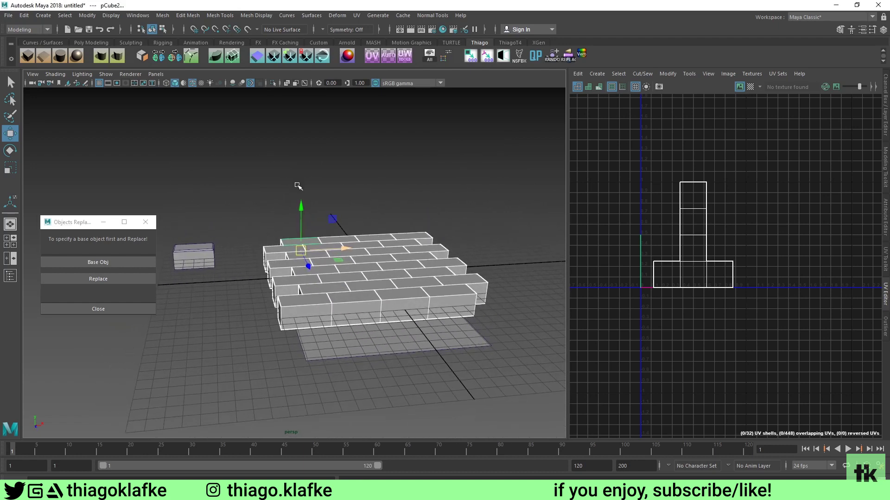
key("y")
key("w")
left_click_drag(351, 217, 319, 226, "alt")
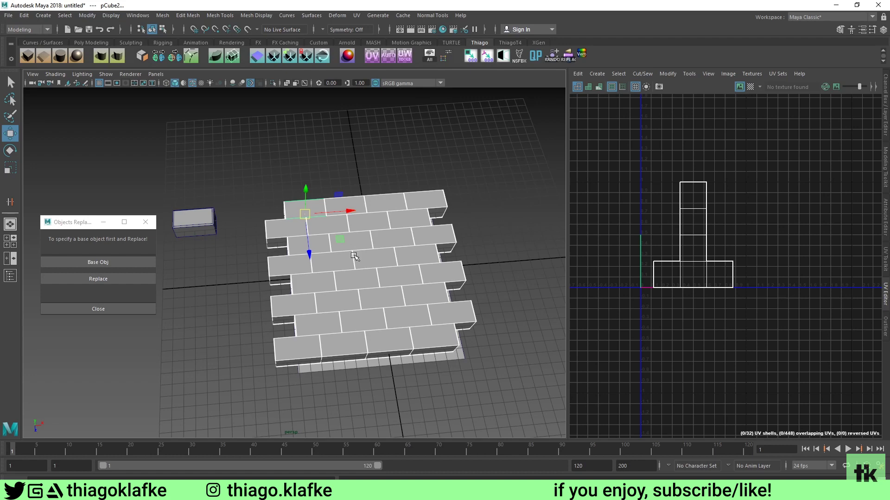
left_click(362, 268)
left_click(285, 267)
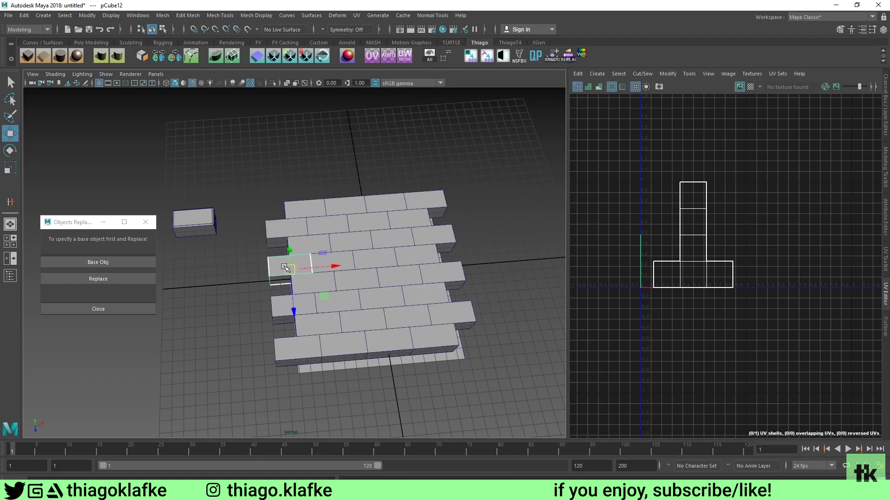
left_click(385, 259)
left_click(393, 239)
left_click(352, 241)
left_click(327, 227)
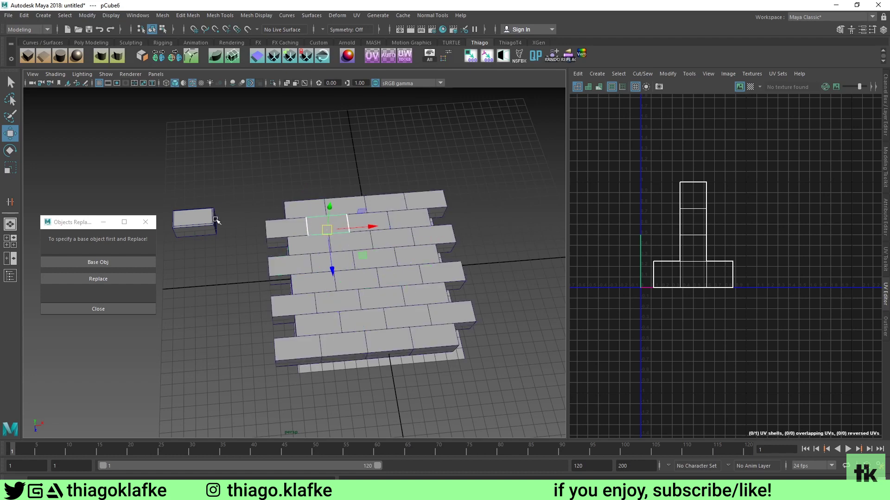
- Select all the staggered boxes without the base plane and replace them with the bevelled original box
left_click(215, 220)
left_click_drag(295, 223, 286, 173, "alt")
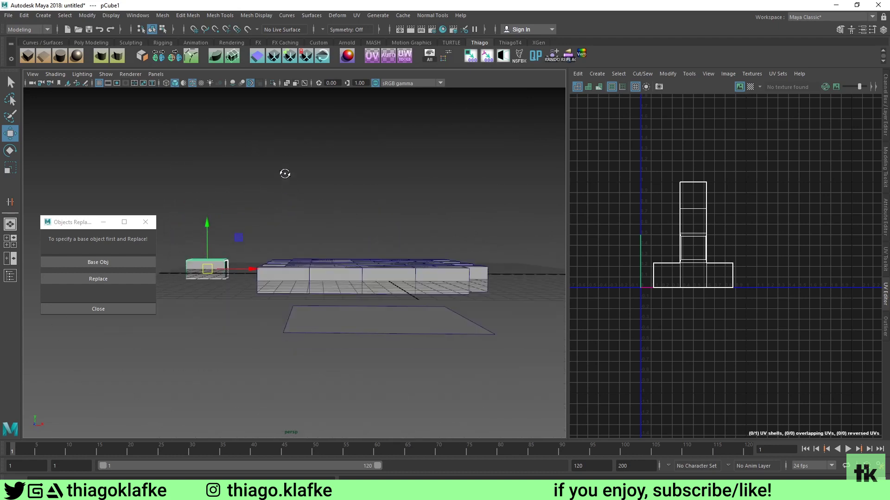
left_click_drag(260, 228, 507, 334)
left_click(96, 279)
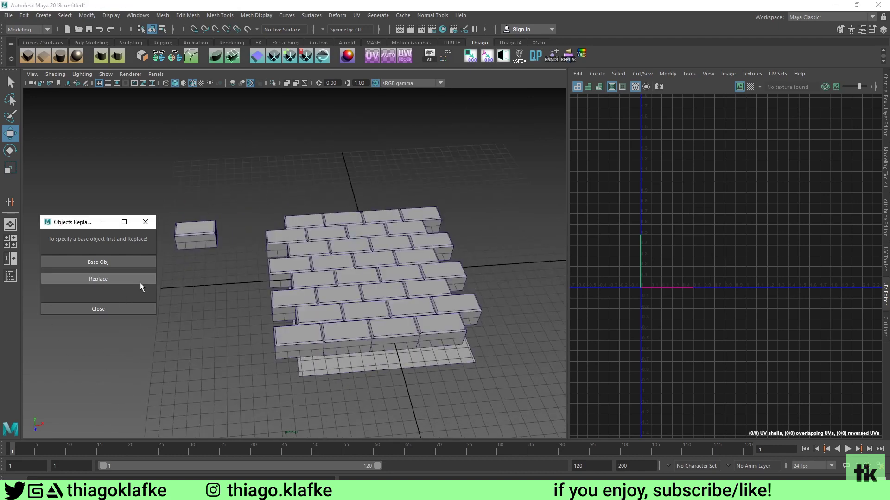
- Turn off the wireframe overlay on shaded objects and examine the bevels across the staggered boxes
mouse_move(338, 202)
left_mouse_down("alt")
mouse_move(320, 227)
mouse_move(306, 202)
mouse_move(317, 218)
left_mouse_up("alt")
left_click(192, 84)
mouse_move(317, 218)
right_mouse_down("alt")
mouse_move(359, 264)
mouse_move(369, 254)
right_mouse_up("alt")
mouse_move(370, 253)
middle_mouse_down("alt")
mouse_move(245, 260)
mouse_move(226, 320)
middle_mouse_up("alt")
left_click_drag(227, 320, 218, 245, "alt")
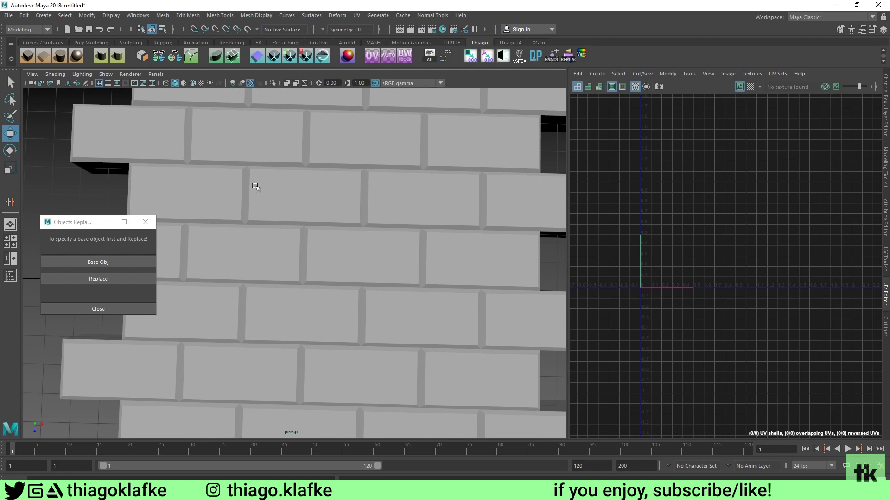
scroll(339, 228, "down", 5)
left_click_drag(329, 228, 335, 215, "alt")
middle_click_drag(204, 233, 311, 275, "alt")
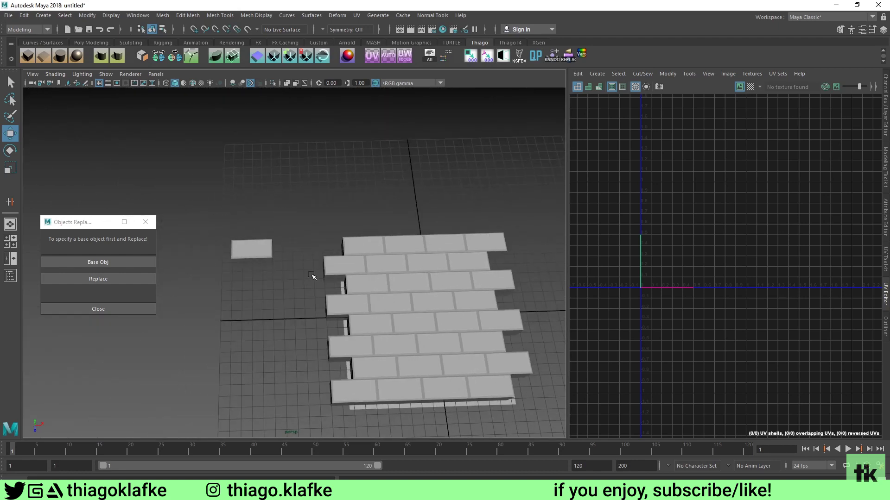
- Scale the separate original box's top face inward along its depth and width to widen the bevels, and return to object selection
left_click(244, 252)
scroll(244, 252, "up", 2)
scroll(244, 252, "up", 3)
key("F11")
left_click(202, 236)
key("f")
left_click_drag(208, 245, 230, 293, "alt")
scroll(271, 264, "down", 3)
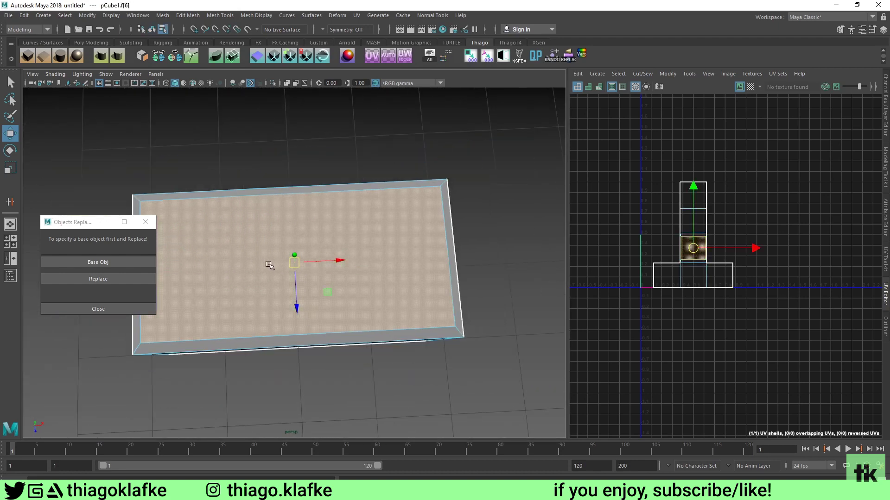
key("r")
left_click_drag(299, 308, 297, 302)
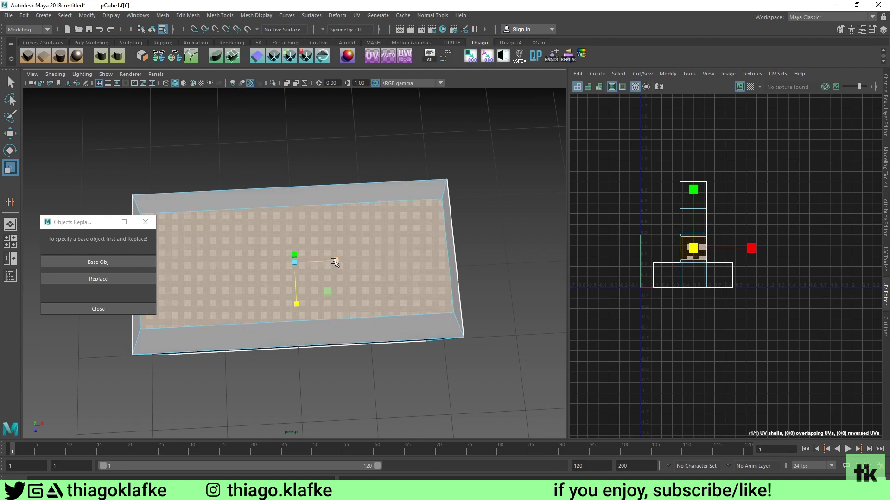
left_click_drag(337, 259, 328, 262)
left_click_drag(284, 283, 293, 219, "alt")
key("w")
key("F8")
scroll(407, 265, "down", 5)
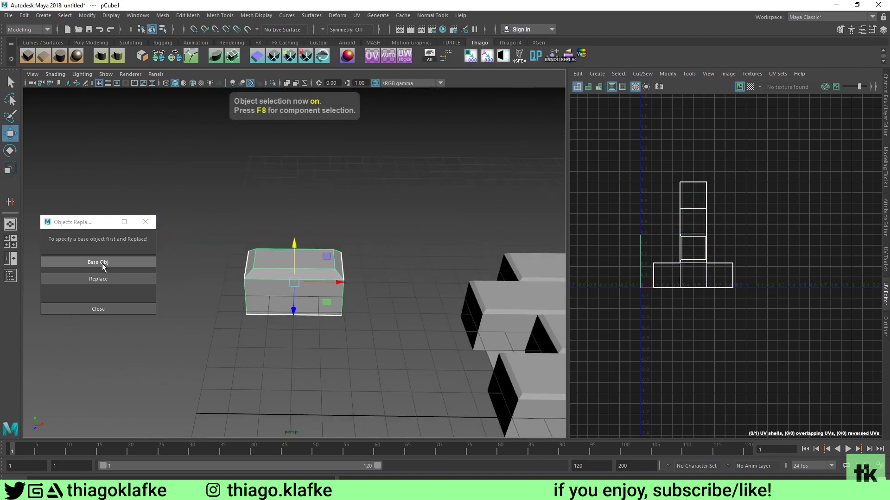
- Set the reshaped original box as the base object and replace all the staggered boxes with it, leaving out the base plane
left_click(98, 263)
scroll(440, 286, "down", 5)
middle_click_drag(441, 286, 308, 204, "alt")
left_click_drag(308, 204, 310, 183, "alt")
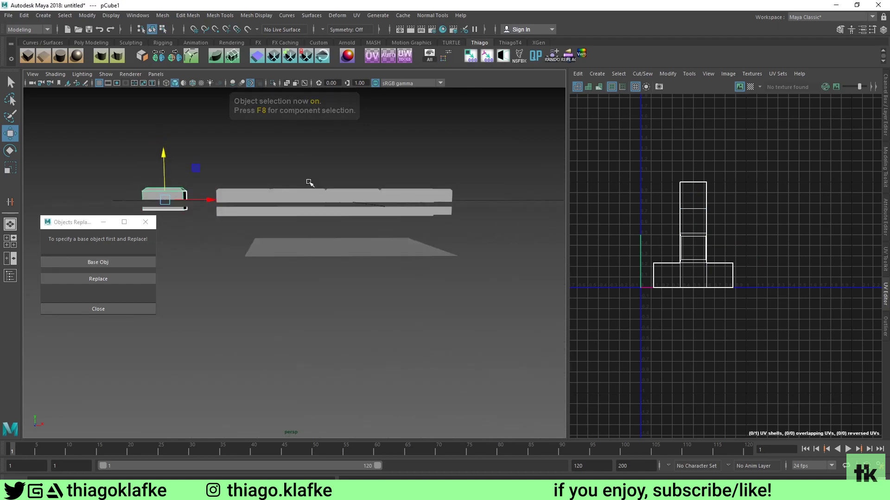
left_click_drag(216, 160, 465, 203)
left_click(96, 278)
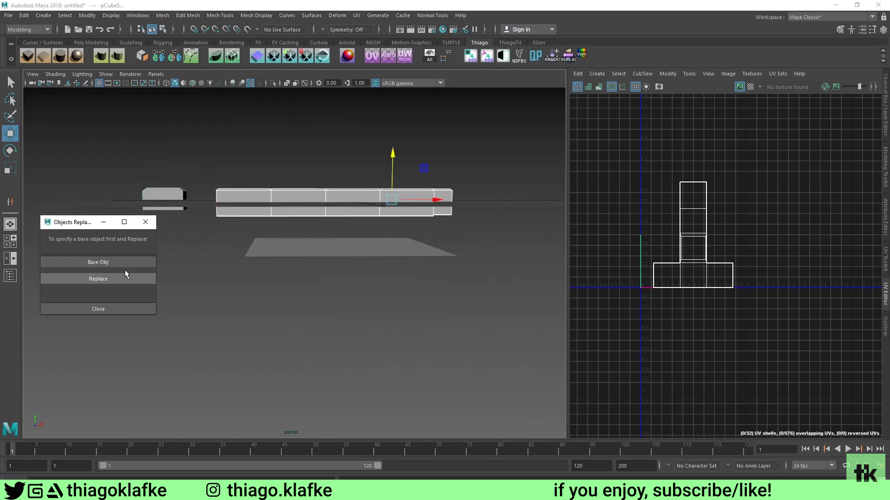
left_click_drag(289, 209, 242, 173, "alt")
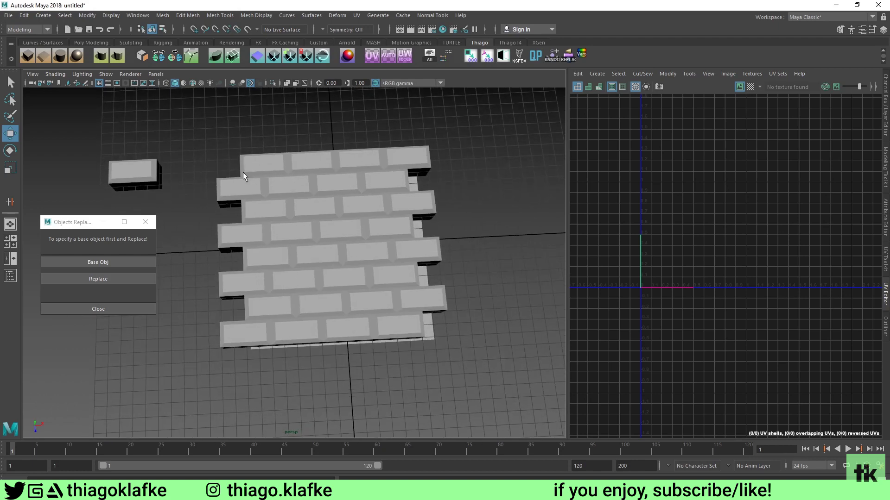
key("ctrl+s")
left_click(539, 365)
left_click_drag(308, 238, 264, 185, "alt")
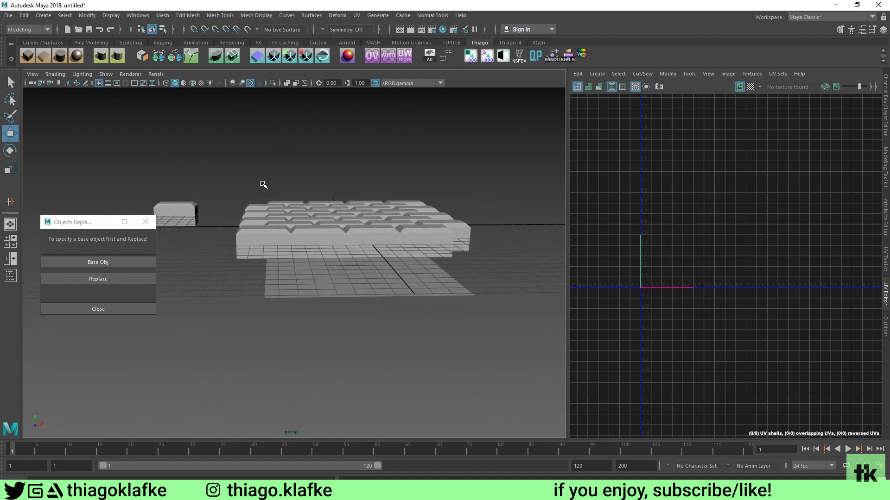
- Raise the base plane above the staggered boxes and export it as lowpoly.fbx, overwriting the existing file
left_click(344, 283)
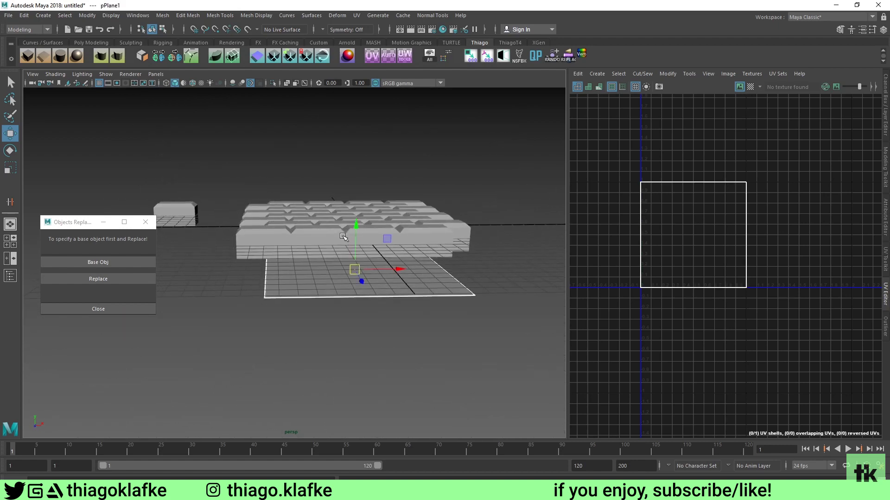
left_click_drag(349, 230, 351, 196)
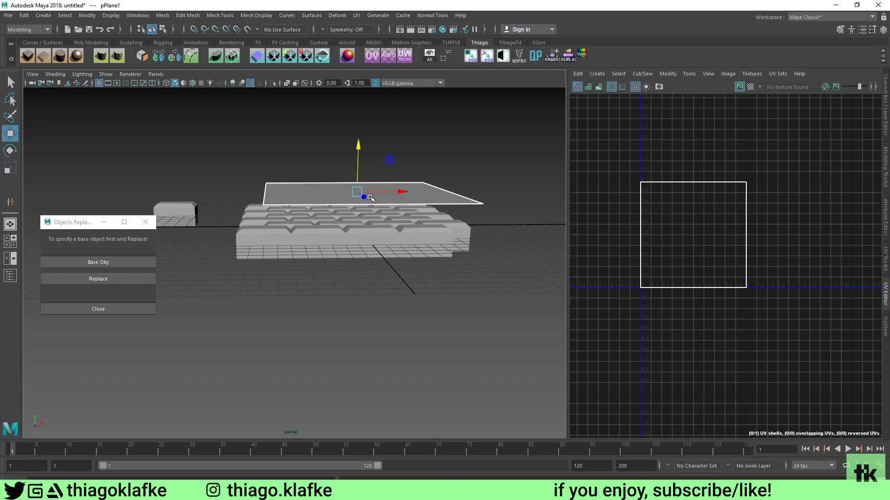
left_click(8, 15)
left_click(57, 148)
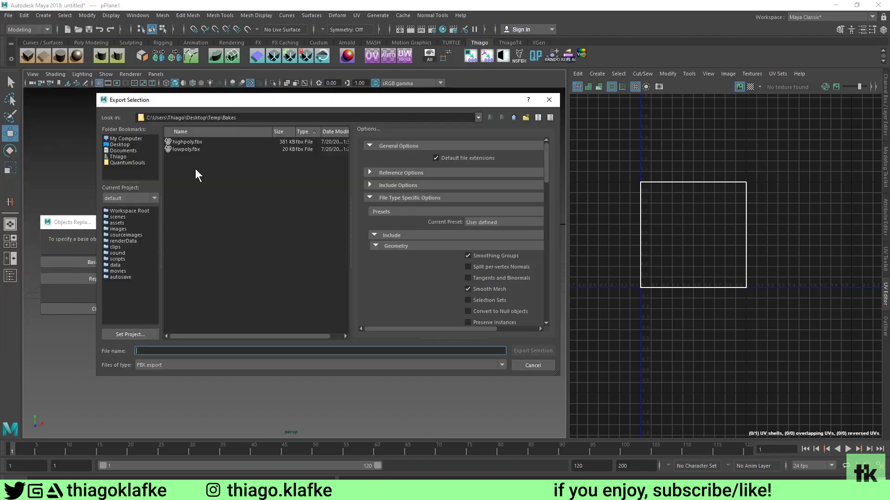
left_click(185, 150)
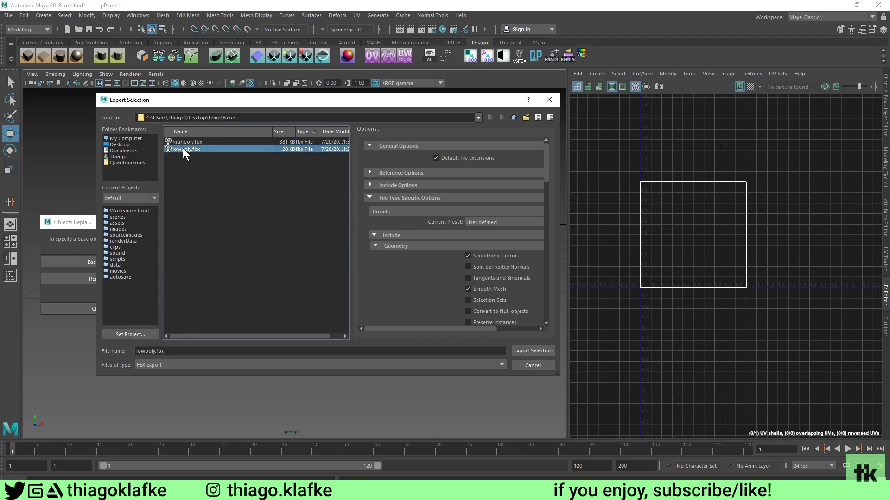
scroll(488, 292, "down", 3)
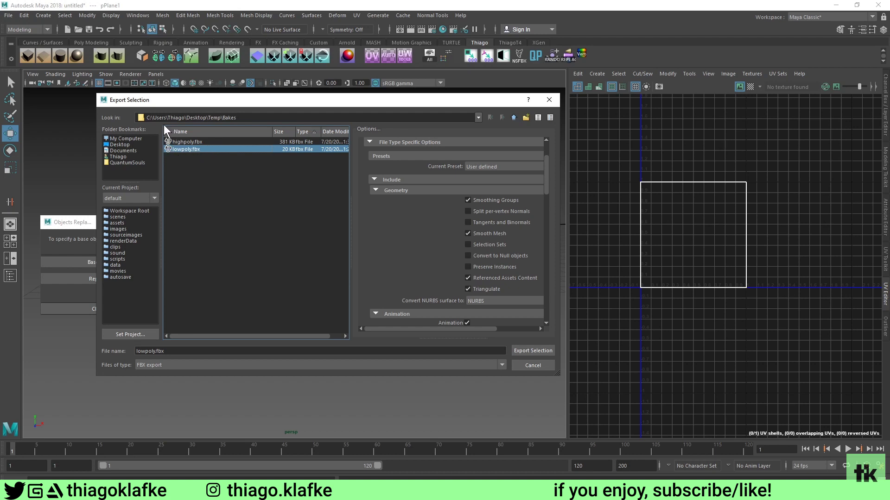
double_click(188, 150)
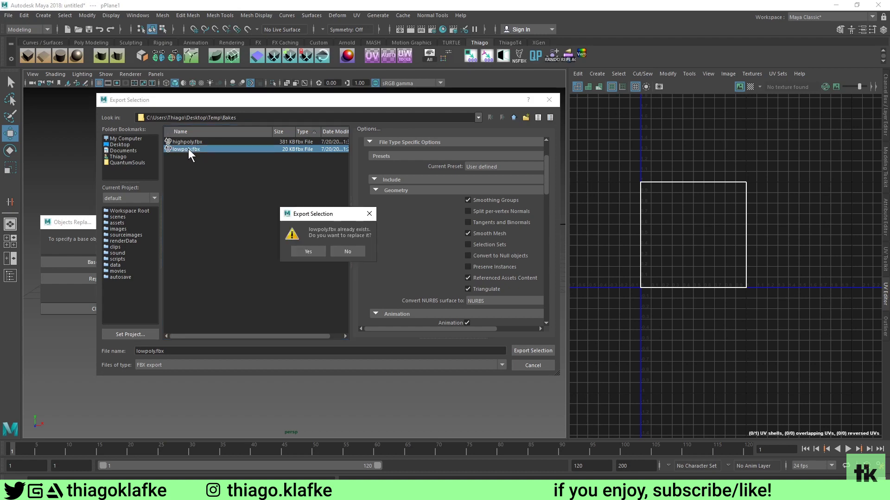
left_click(310, 252)
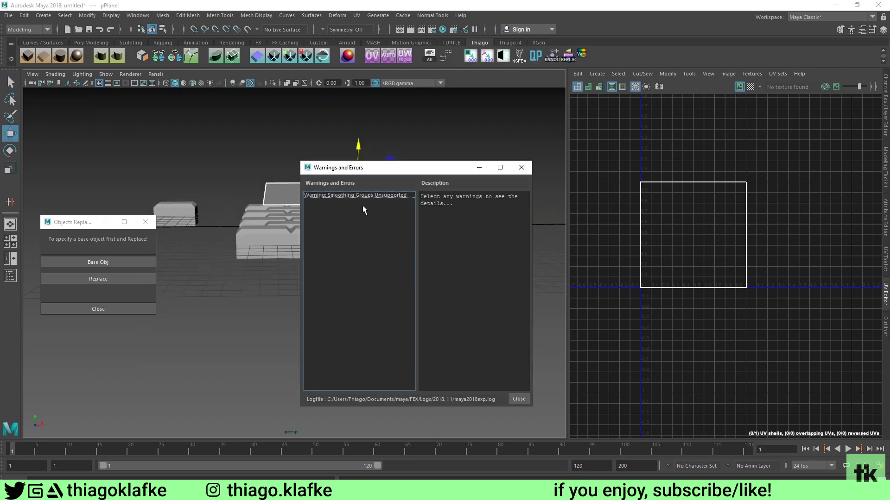
left_click(521, 399)
- Move the base plane back down below the staggered boxes with grid snapping
key("x")
left_click_drag(355, 162, 346, 270)
left_click_drag(304, 225, 302, 212, "alt")
- Select all the staggered boxes without the base plane and combine them into one mesh
left_click_drag(244, 179, 480, 223)
left_click_drag(306, 185, 354, 267, "alt")
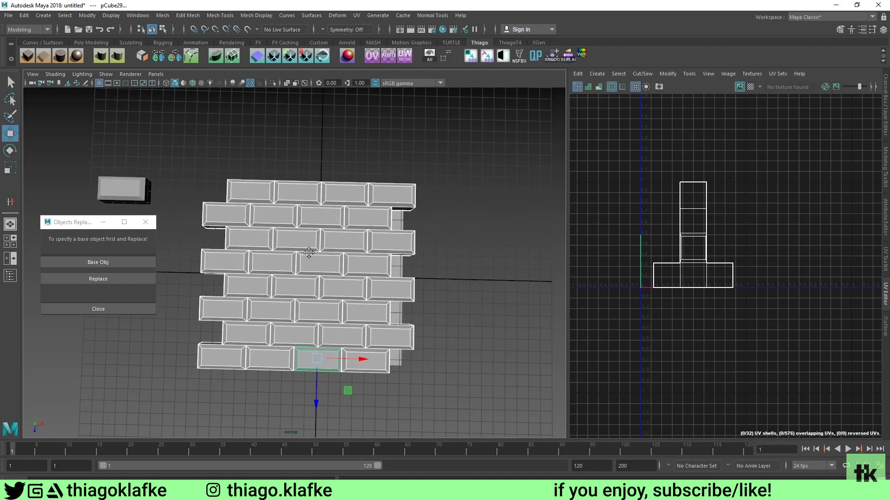
left_click_drag(327, 199, 319, 232, "alt")
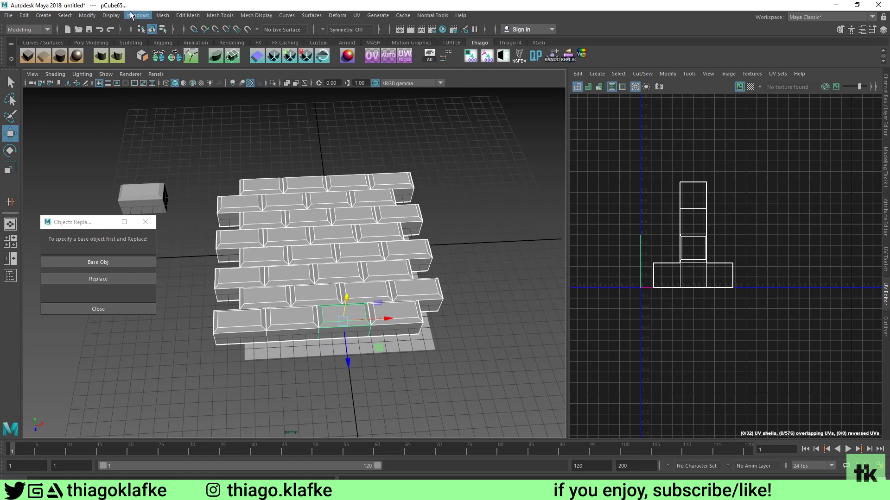
left_click(160, 15)
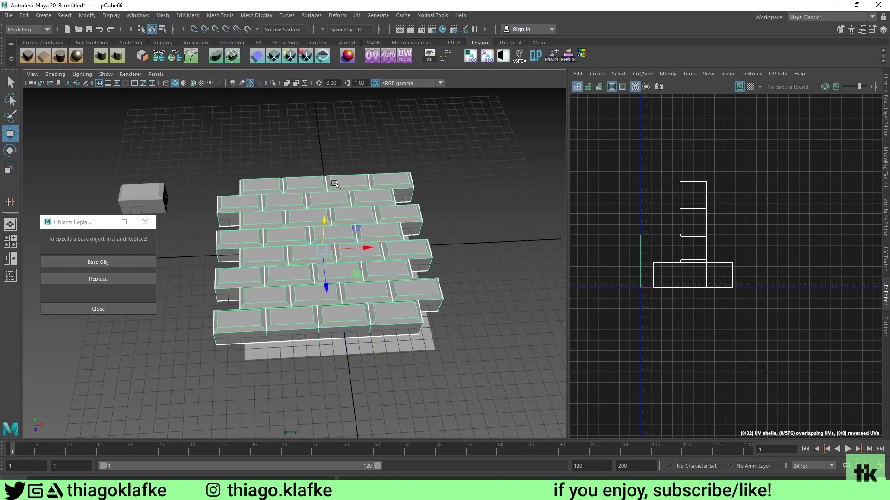
- Snap the combined mesh's pivot to the grid and place a duplicate flush against the mesh's right-hand side
left_click_drag(294, 240, 455, 287, "alt")
key("d")
key("x")
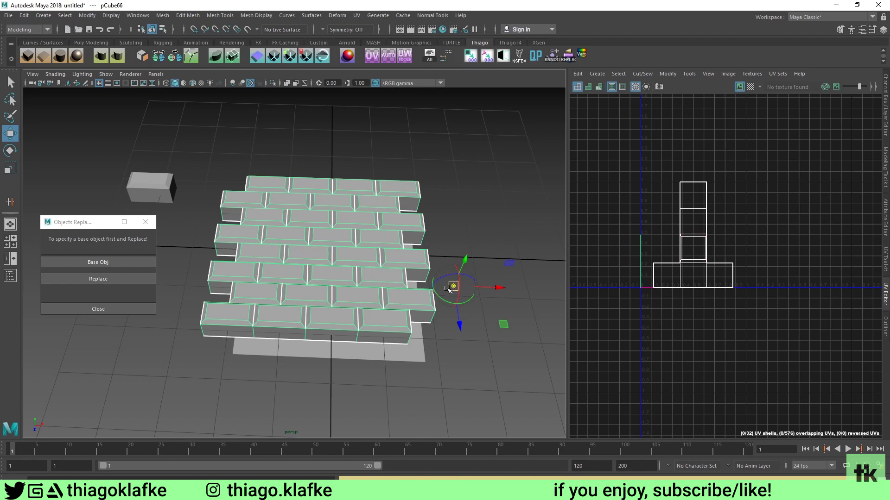
left_click_drag(460, 289, 540, 283, "alt")
key("ctrl+d")
middle_click_drag(295, 224, 363, 214, "alt")
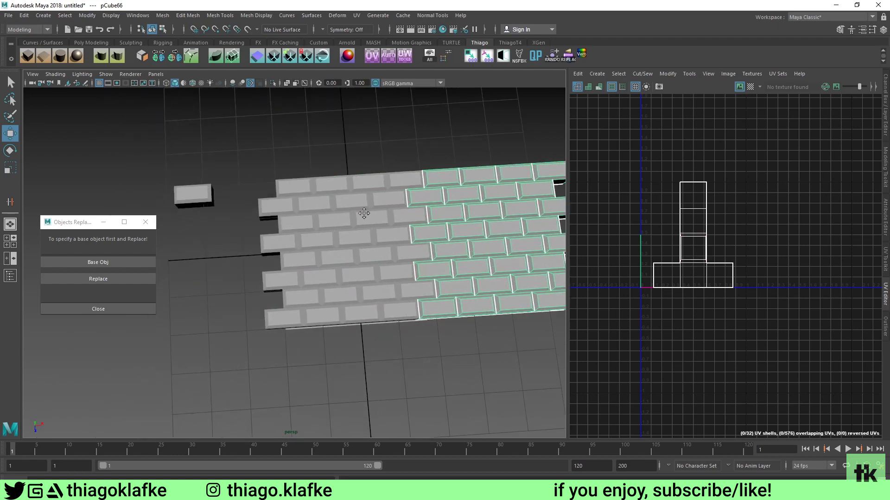
- Move the original bevelled box well in front of the tile layout with grid snapping, clear of the blocks
right_click_drag(354, 221, 303, 232, "alt")
left_click(216, 205)
key("x")
left_click_drag(215, 230, 247, 417)
right_click_drag(252, 383, 234, 345, "alt")
middle_click_drag(234, 345, 240, 268, "alt")
key("x")
left_click_drag(262, 318, 263, 398)
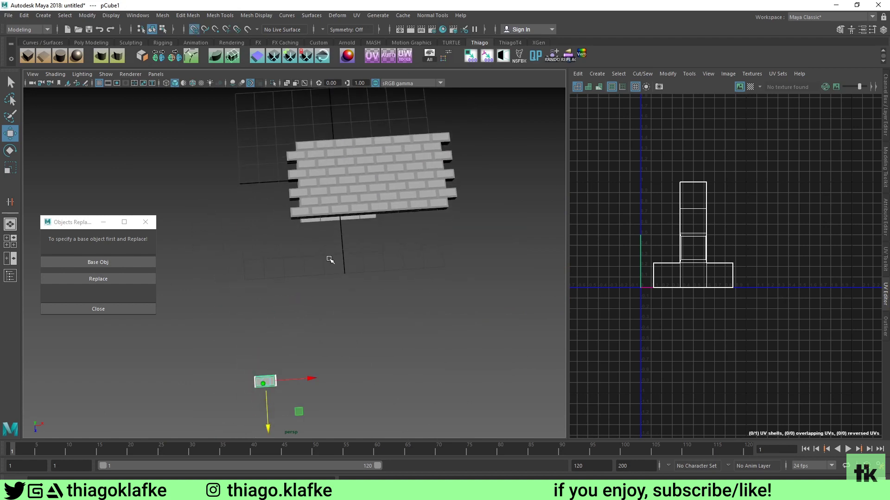
- Duplicate the right-hand tile block and fit the copy against the left side of the central block
left_click(435, 184)
left_click_drag(435, 183, 370, 210, "alt")
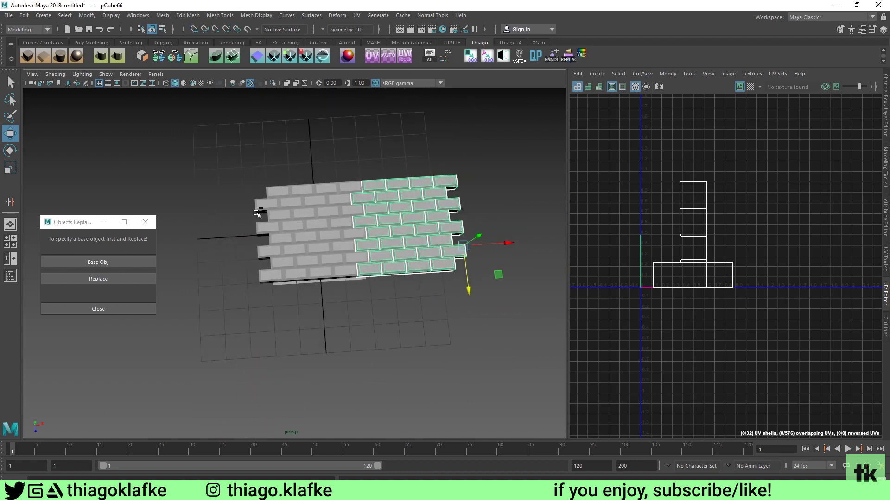
key("ctrl+d")
left_click_drag(480, 244, 262, 255)
left_click(398, 209, "shift")
left_click(238, 203)
- Duplicate the tile blocks behind and in front of the middle row to complete a 3 by 3 grid of blocks
key("ctrl+d")
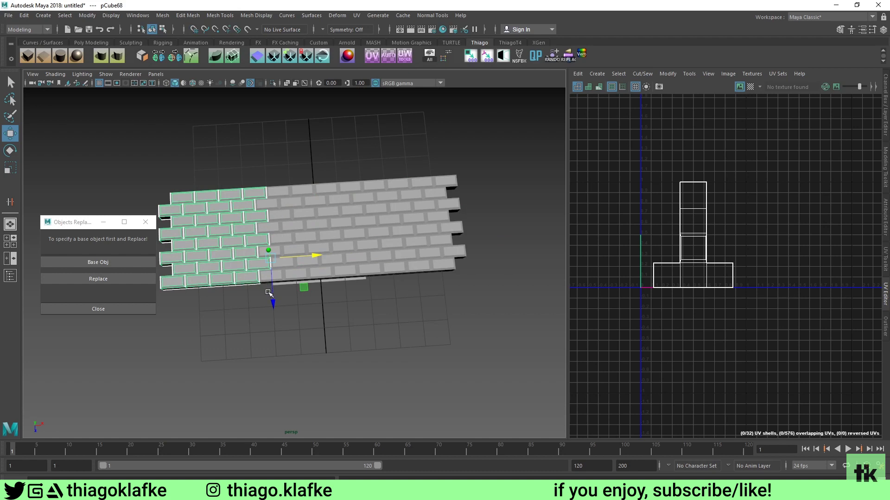
left_click_drag(268, 293, 268, 203)
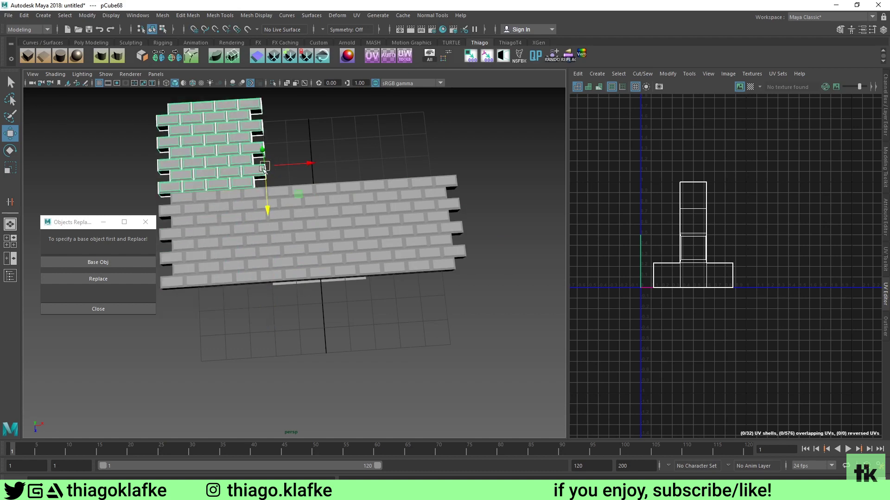
key("ctrl+d")
left_click_drag(273, 163, 453, 159)
key("ctrl+d")
left_click_drag(457, 199, 269, 195)
key("ctrl+d")
left_click(254, 166)
- Select all nine tile blocks and export them as highpoly.fbx, overwriting the existing file
left_click_drag(179, 184, 505, 234)
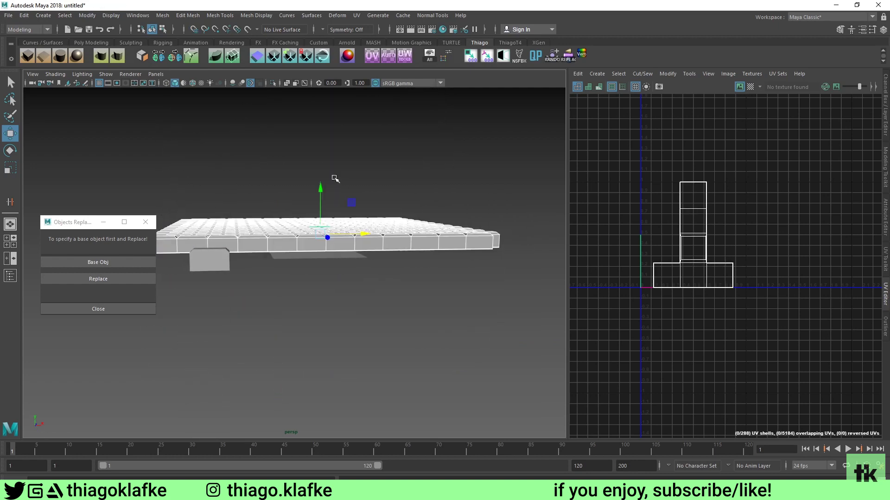
left_click_drag(334, 178, 333, 116, "alt")
left_click(8, 15)
left_click(63, 138)
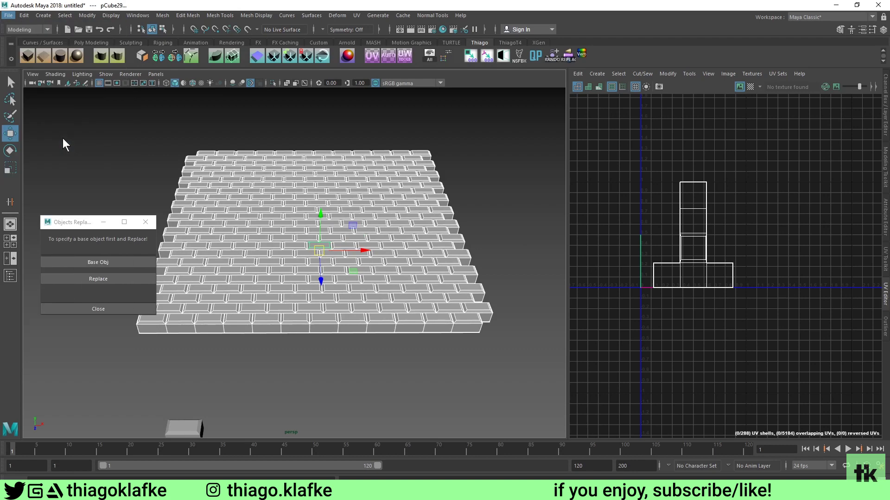
double_click(180, 141)
left_click(308, 252)
left_click(515, 399)
- Switch to xNormal, check the low definition mesh list, and clear the high definition list and reload highpoly.fbx into it
key("alt+Tab")
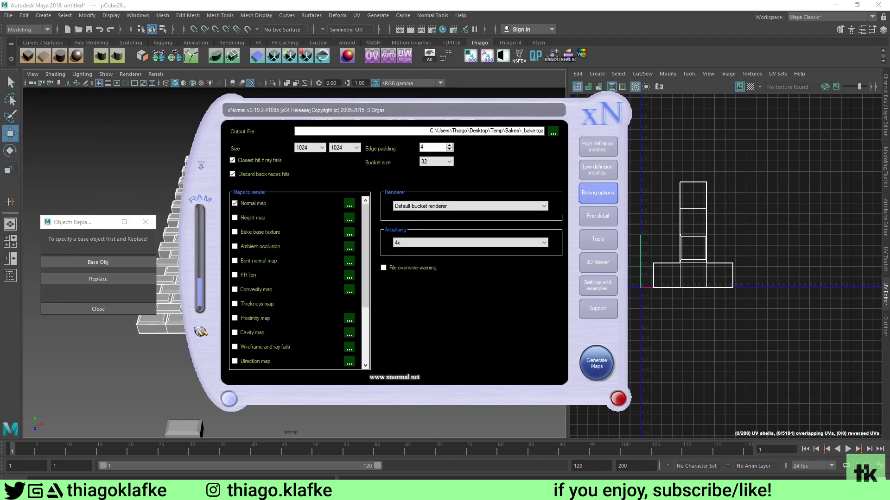
left_click(598, 171)
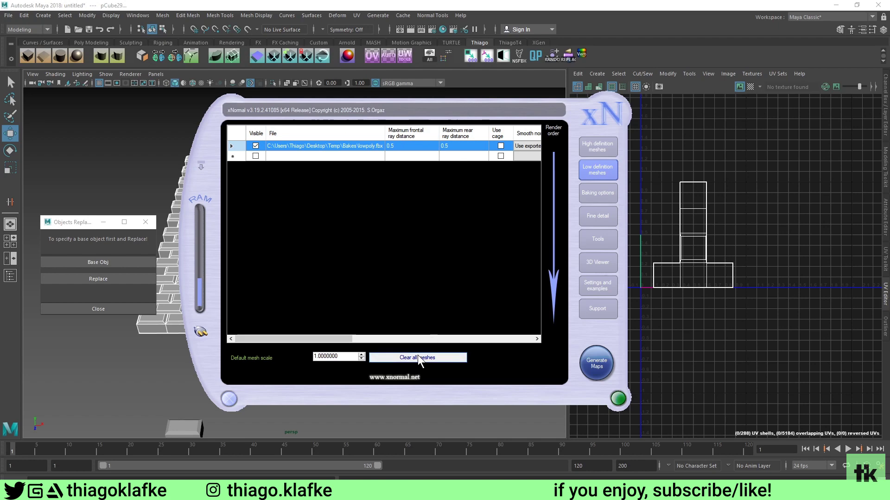
left_click(602, 147)
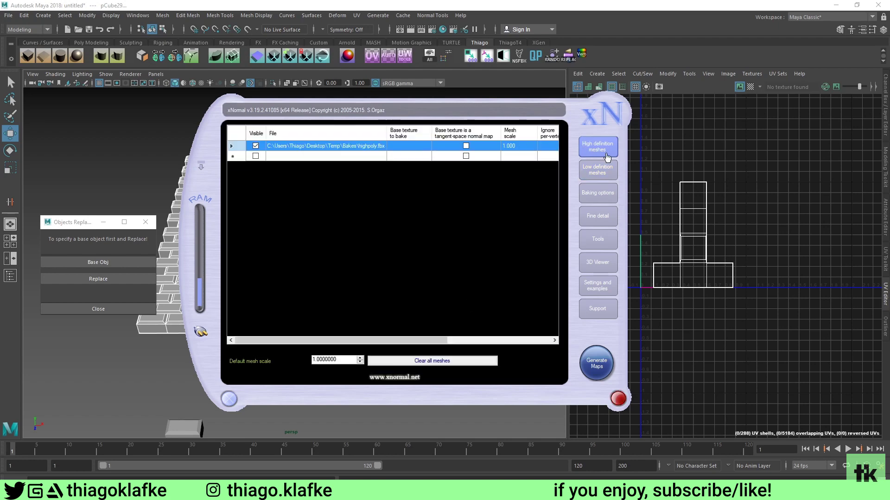
left_click(444, 360)
right_click(413, 234)
left_click(424, 239)
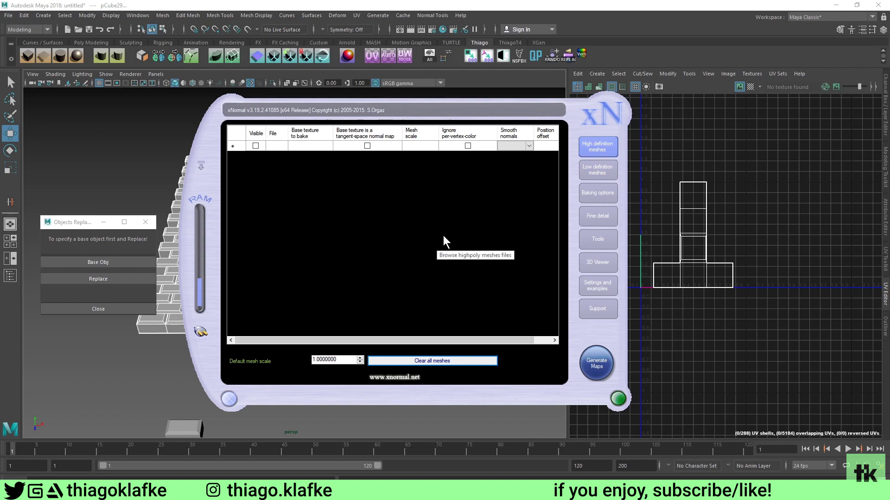
double_click(280, 140)
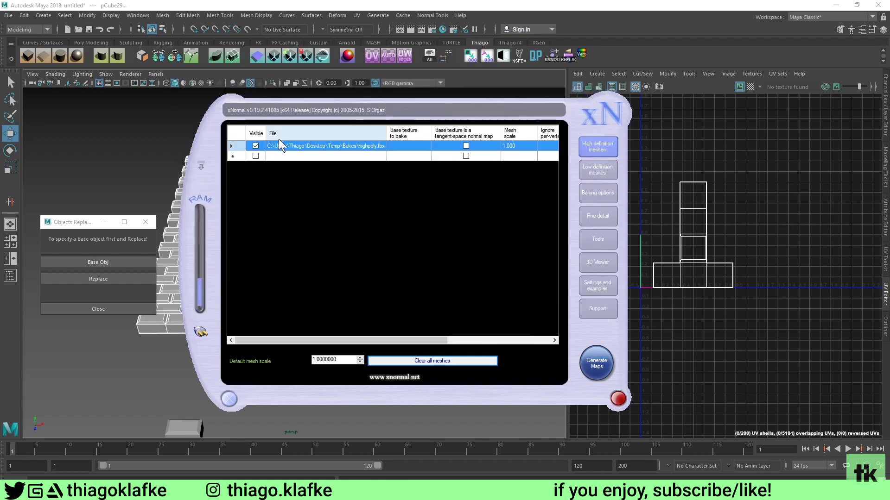
- Disable the Ignore per-vertex-color option for highpoly.fbx in the high definition meshes
left_click_drag(341, 341, 409, 340)
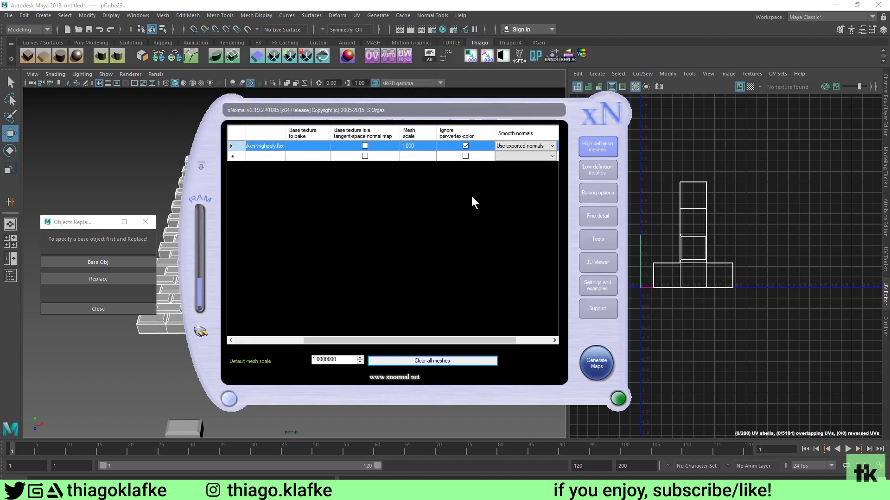
left_click(465, 146)
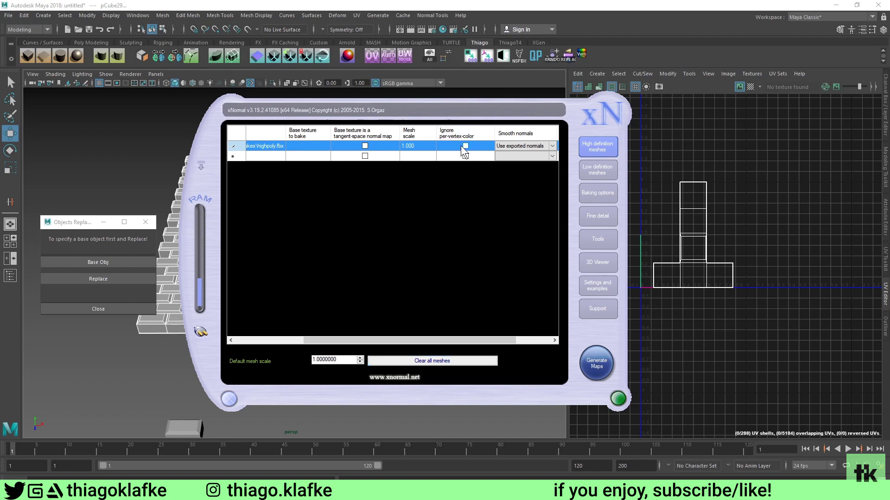
left_click_drag(430, 341, 464, 341)
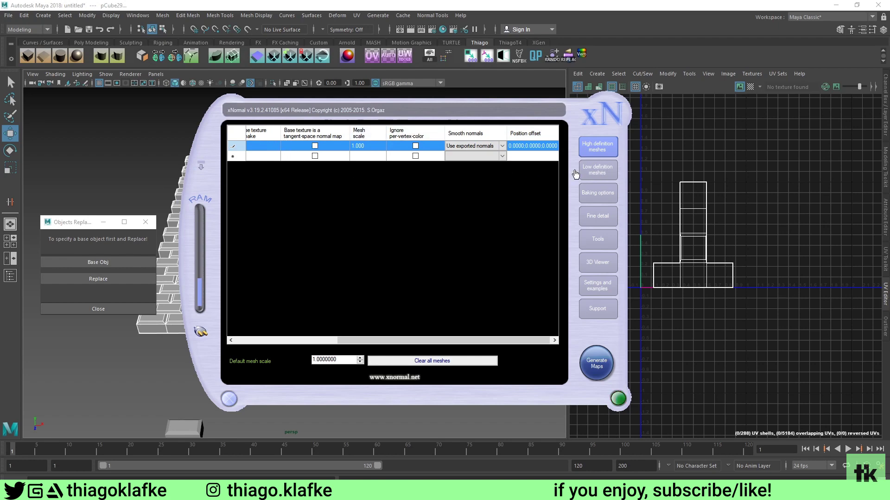
- Clear the low definition mesh list and reload lowpoly.fbx into it
left_click(603, 174)
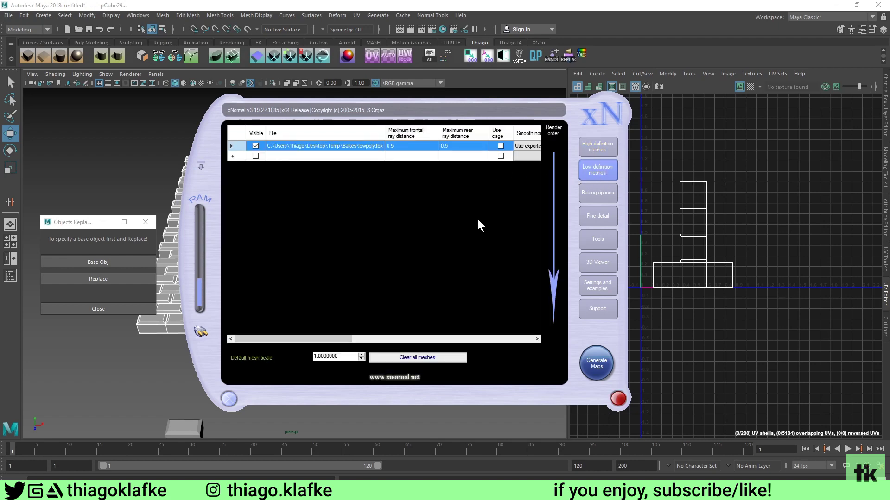
left_click(423, 353)
right_click(421, 235)
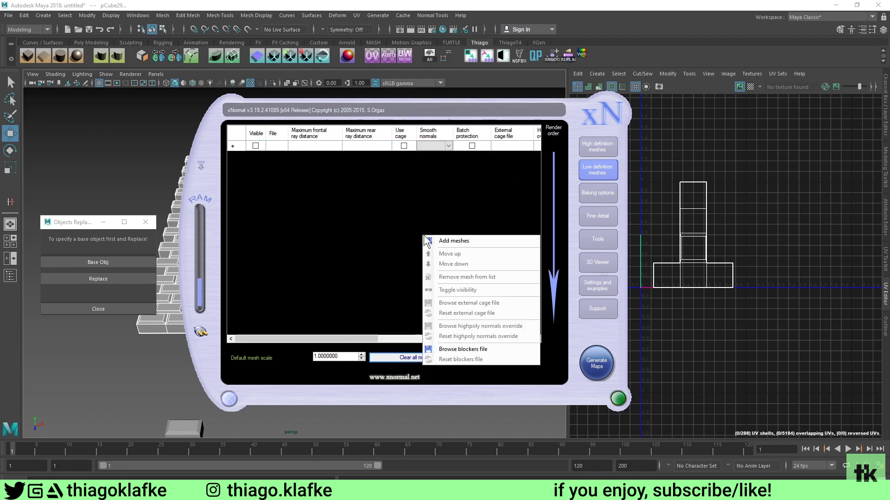
left_click(437, 246)
double_click(271, 158)
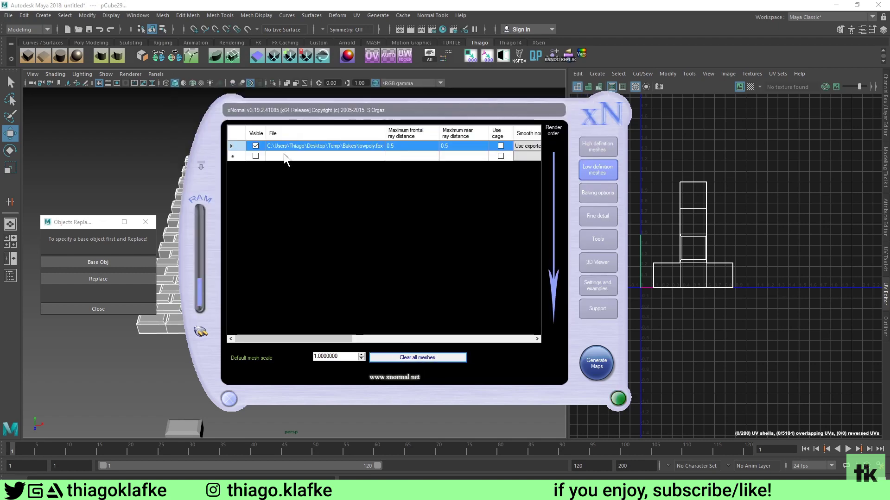
- Bake the normal map to _bake.tga at 1024 by 1024 with 4x antialiasing, and close the finished preview
left_click(596, 197)
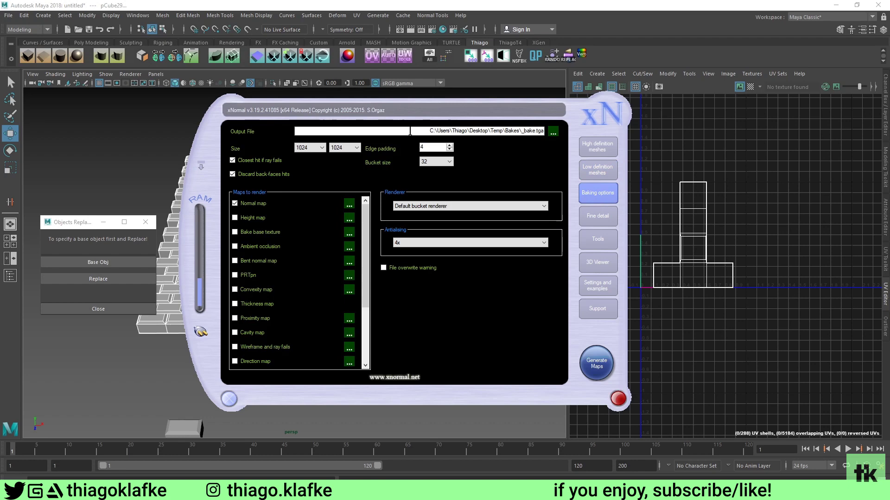
left_click(522, 131)
left_click_drag(329, 106, 320, 105)
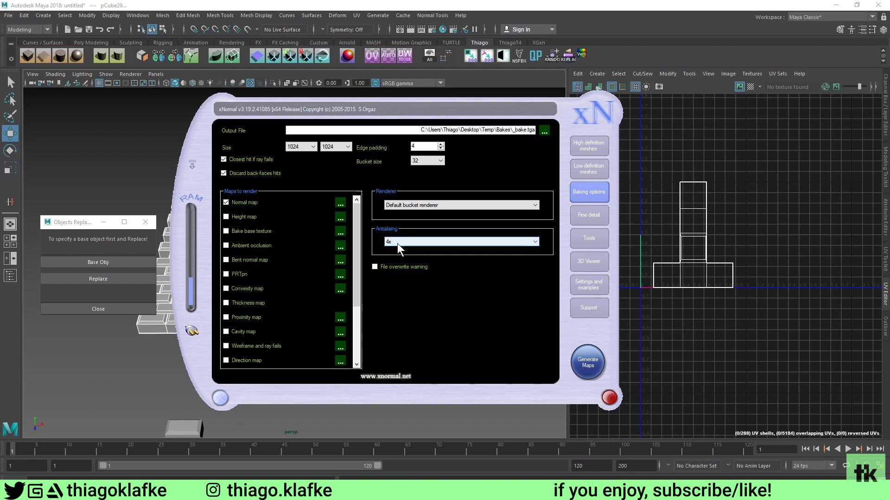
left_click(586, 366)
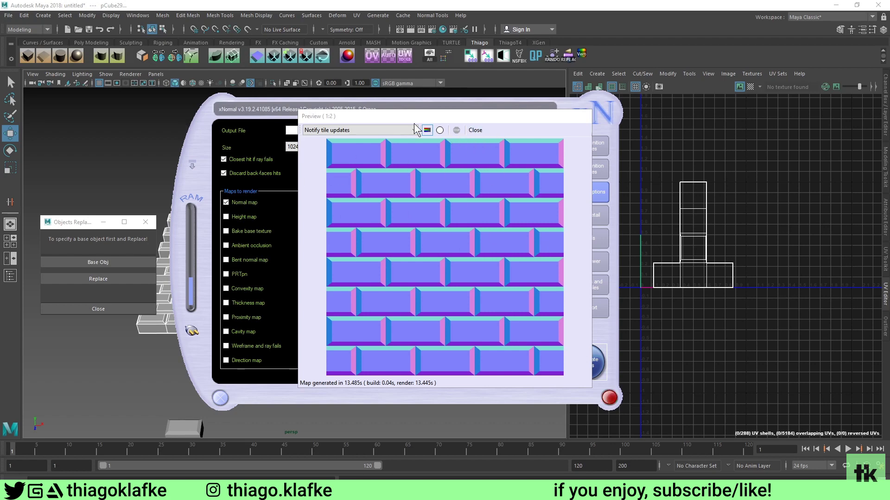
left_click(475, 131)
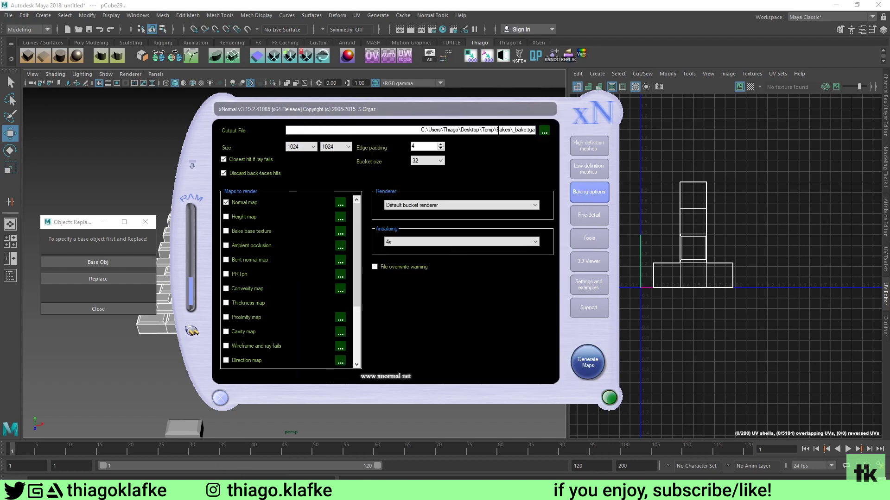
- Open _bake_normals.tga from the Bakes folder as a new document in Photoshop
left_click(79, 488)
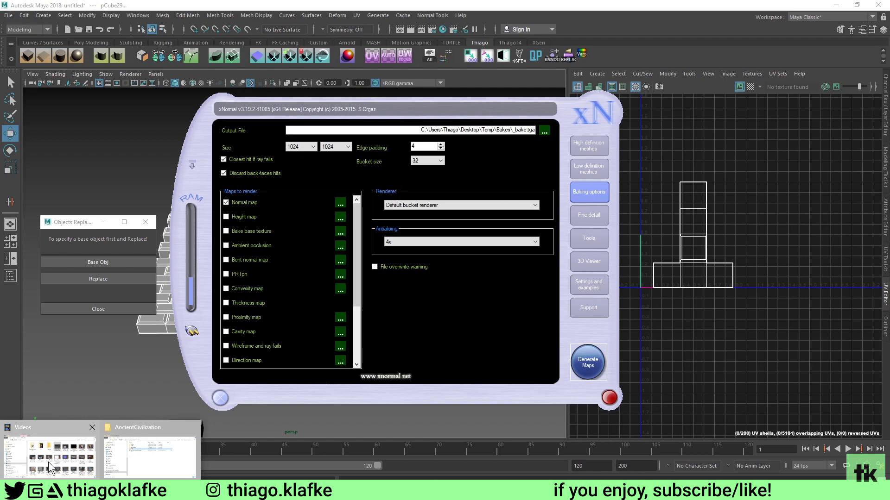
left_click(149, 457)
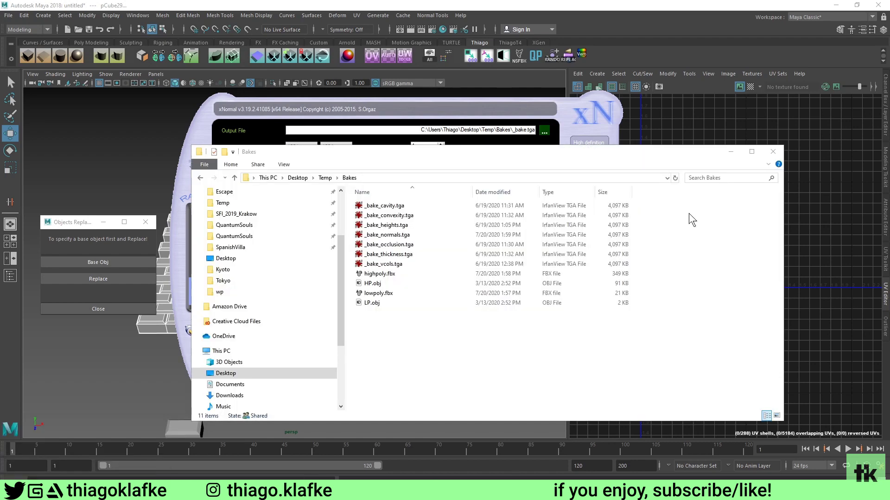
left_click(374, 236)
left_click_drag(374, 241, 147, 490)
left_click(335, 22)
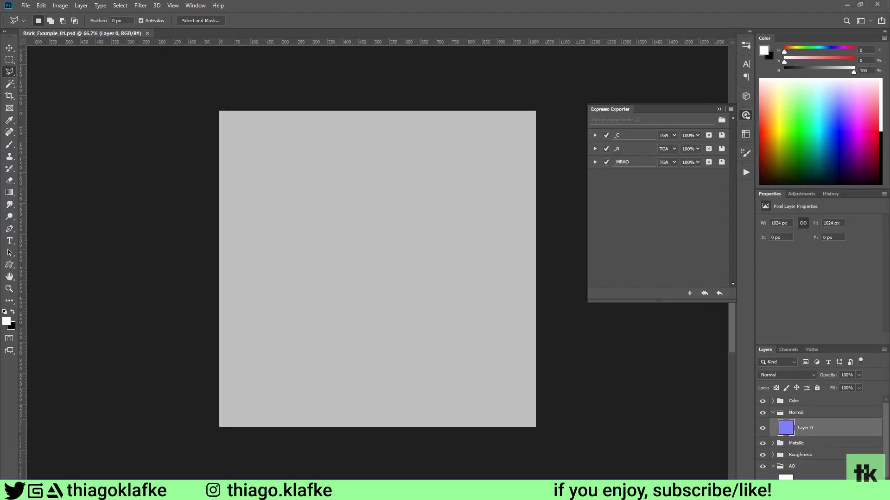
left_click(244, 454)
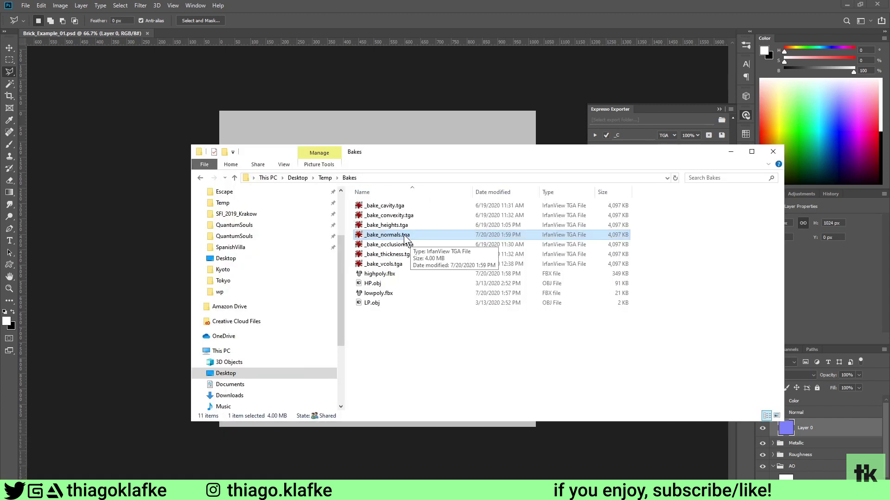
left_click(468, 7)
- Copy the whole normal map into the Normal group of Brick_Example_01.psd, hide the Color group, and save the document
key("ctrl+a")
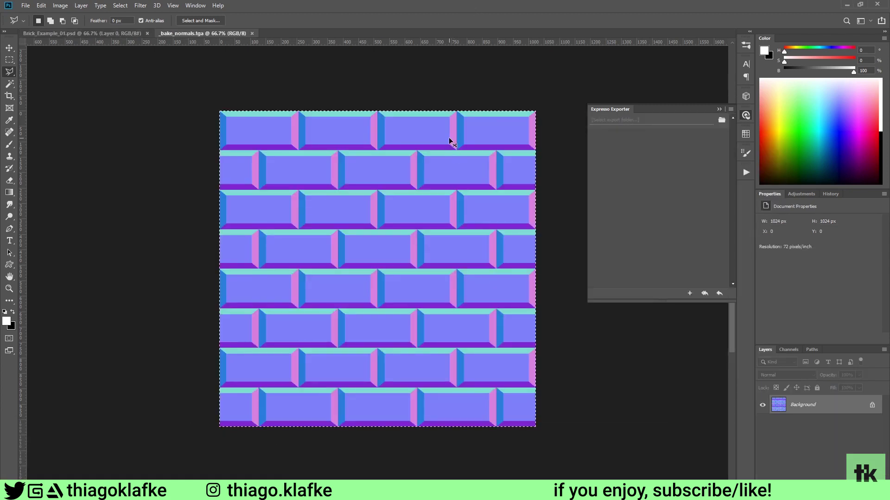
key("ctrl+w")
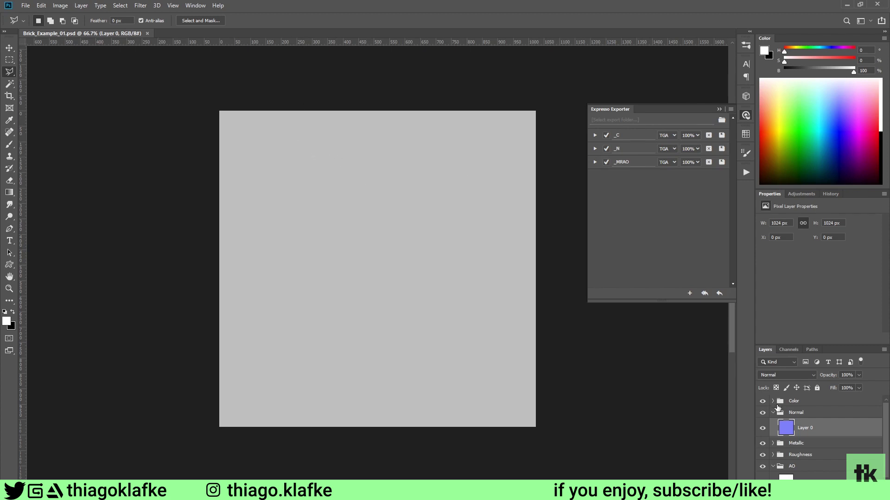
left_click(762, 402)
key("ctrl+v")
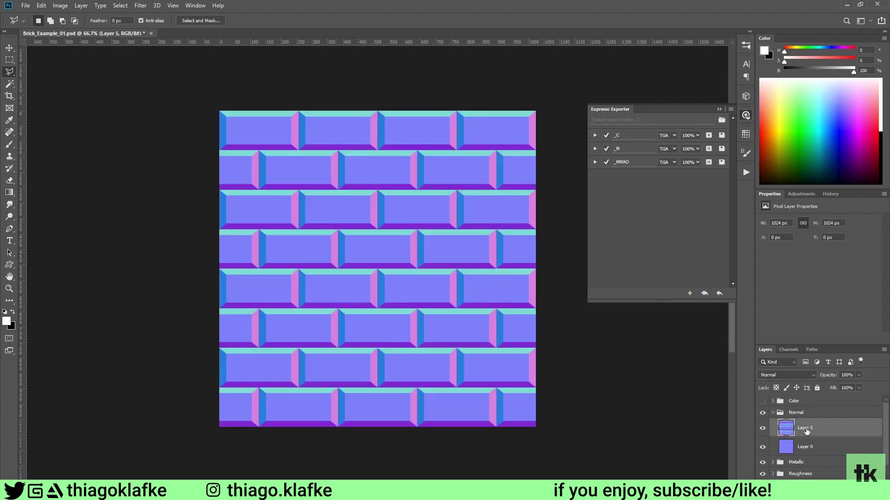
key("ctrl+s")
left_click(704, 294)
- Try inverting the green channel of the normal map, revert the inversion, and return to the RGB composite
left_click(790, 352)
left_click(802, 401)
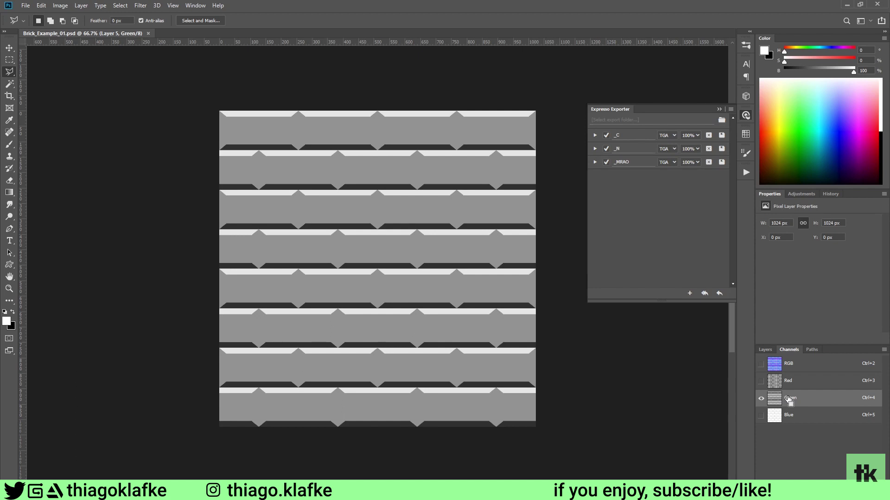
key("ctrl+i")
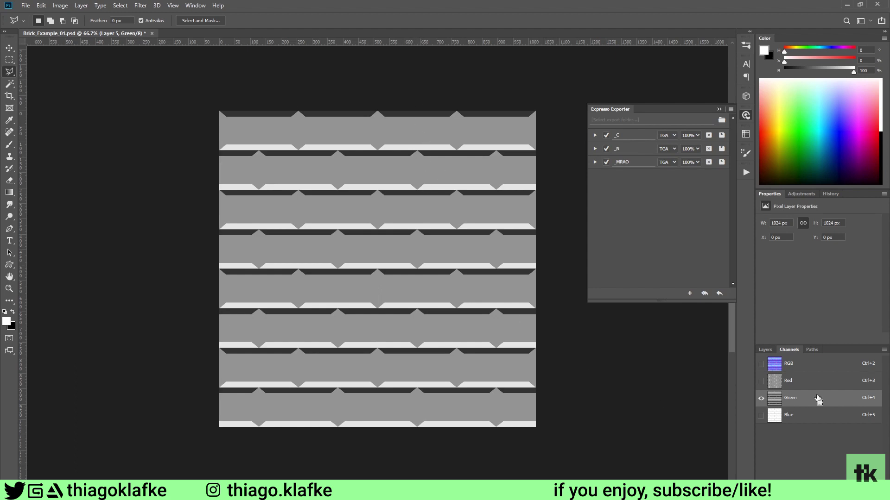
key("ctrl+i")
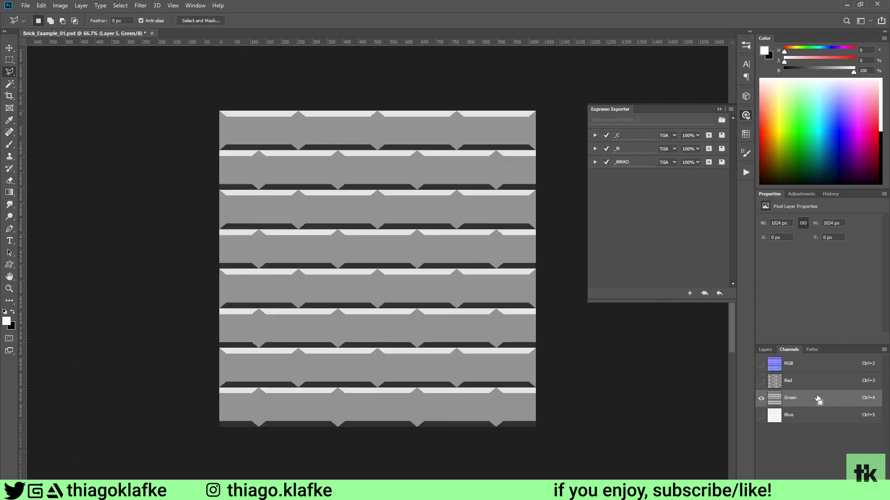
left_click(805, 369)
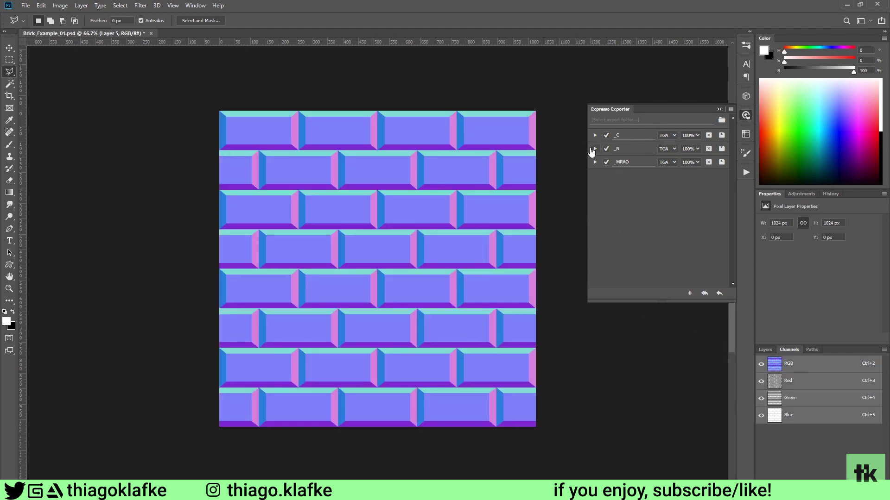
- Check the Flip Y setting of the _N export target and export all texture targets from the saved document
left_click(594, 149)
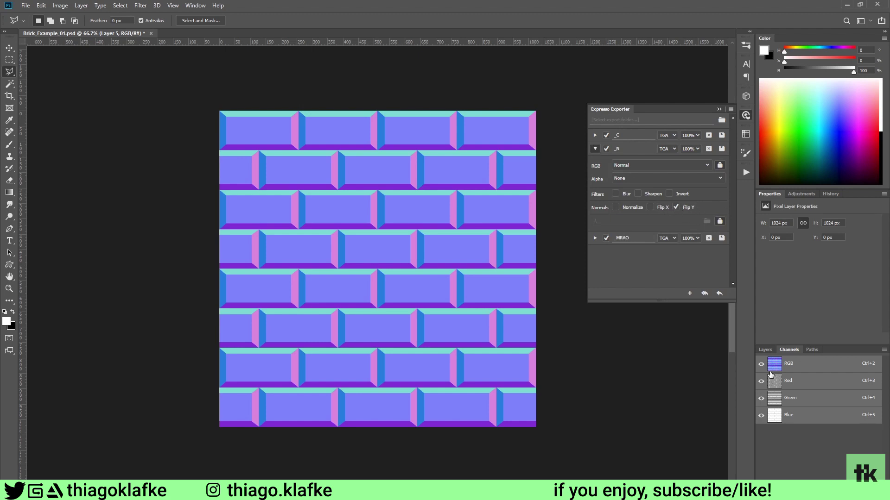
left_click(765, 351)
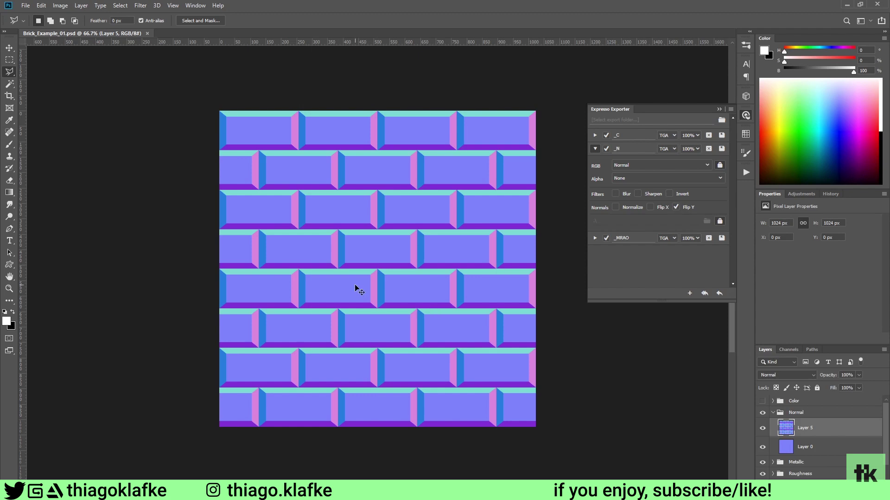
left_click(703, 295)
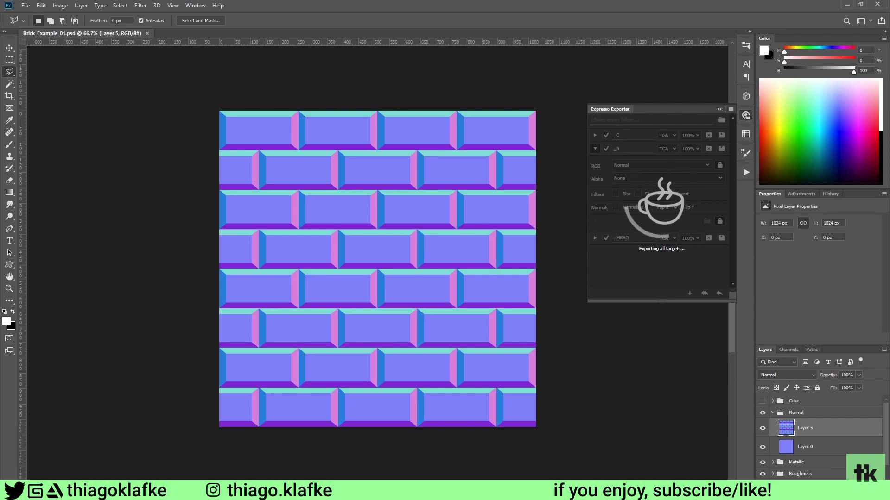
- Switch to Unreal Editor and enlarge the viewport by shrinking the World Outliner and Sequencer areas
key("alt+Tab")
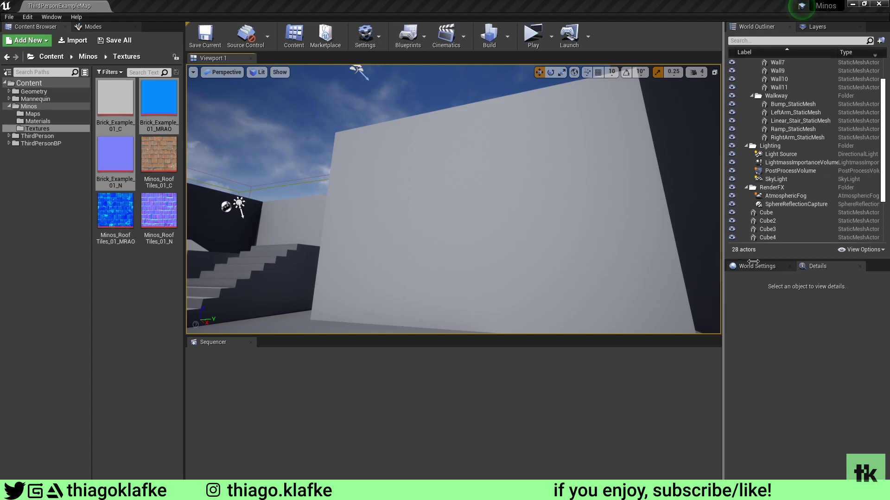
left_click_drag(753, 262, 800, 262)
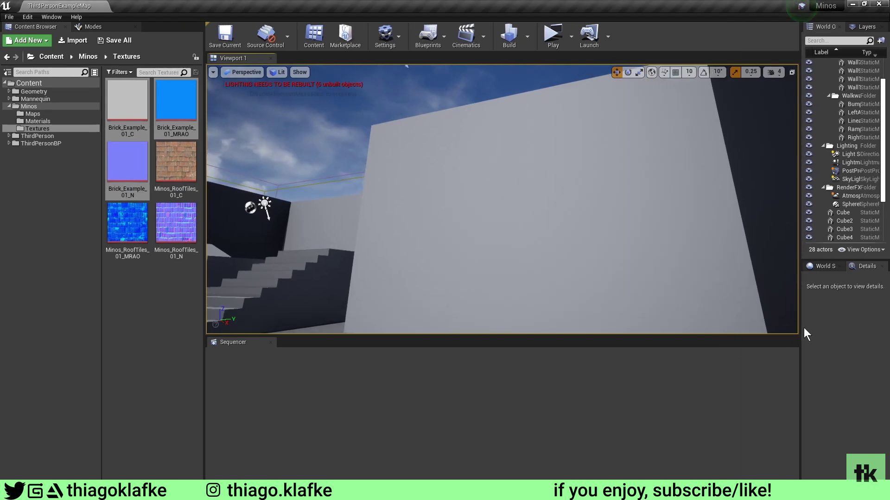
left_click_drag(790, 337, 768, 461)
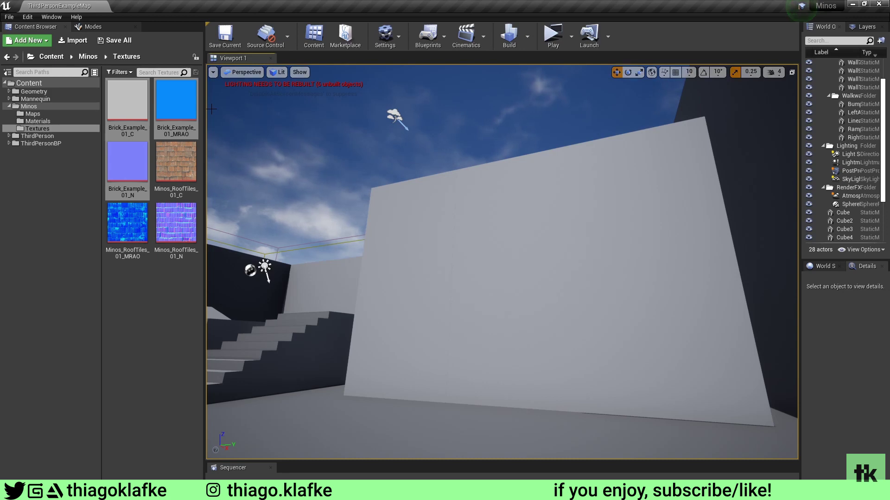
- Reimport the Brick_Example_01_C, Brick_Example_01_MRAO and Brick_Example_01_N textures in the Textures folder
left_click(51, 128)
left_click(166, 100)
left_click(132, 155, "ctrl")
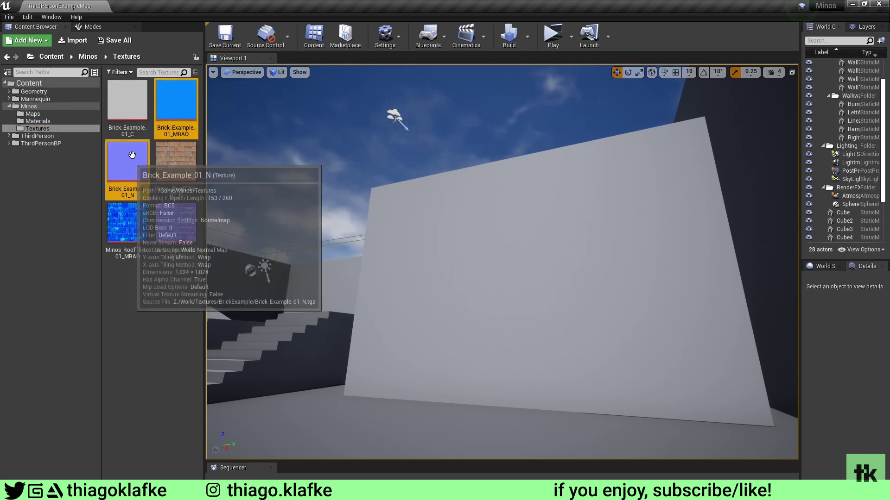
left_click(130, 108, "ctrl")
right_click(133, 112)
left_click(167, 181)
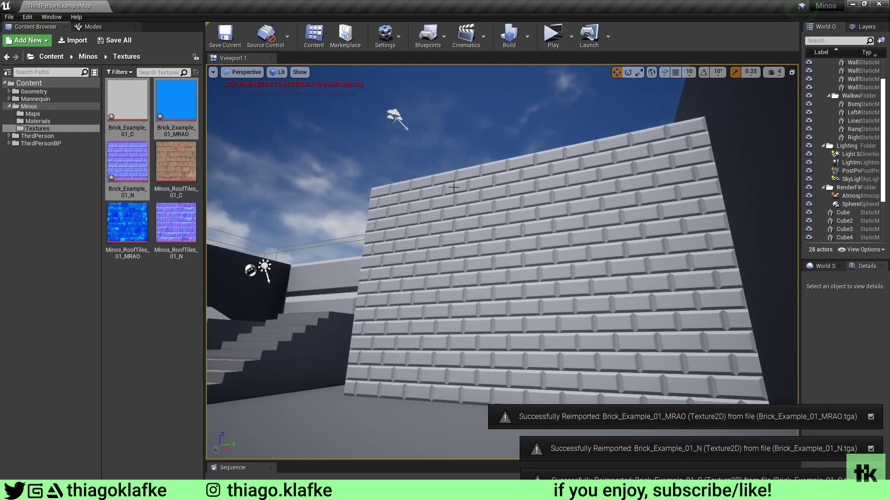
- Duplicate the brick cube upward to project above the middle of the wall, and undo a trial rotation of the copy
left_click(454, 187)
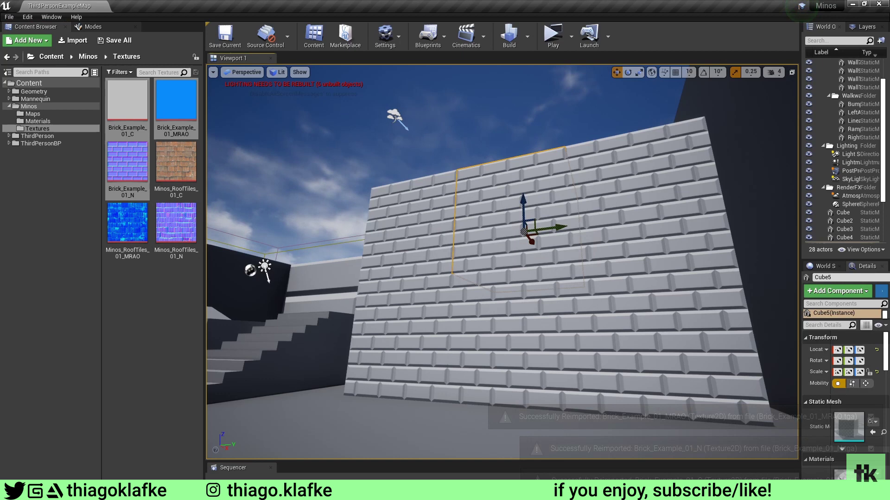
left_click_drag(523, 215, 515, 159, "alt")
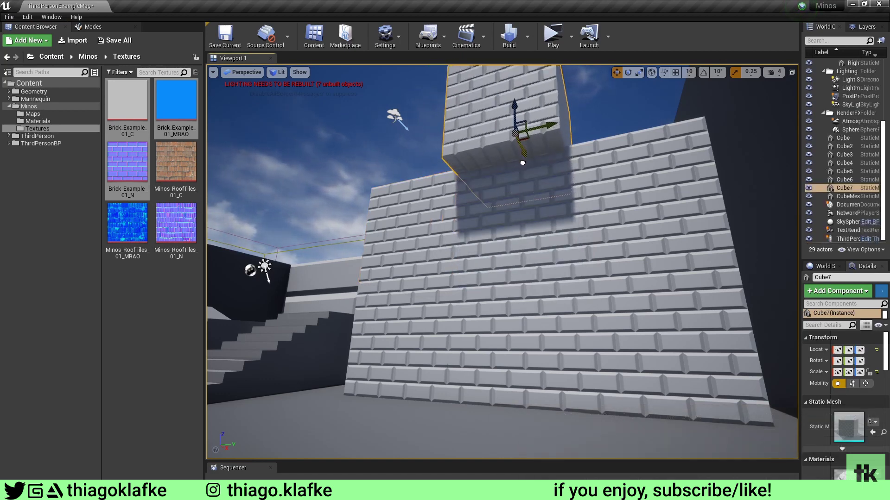
key("e")
left_click_drag(536, 117, 549, 155)
key("ctrl+z")
key("w")
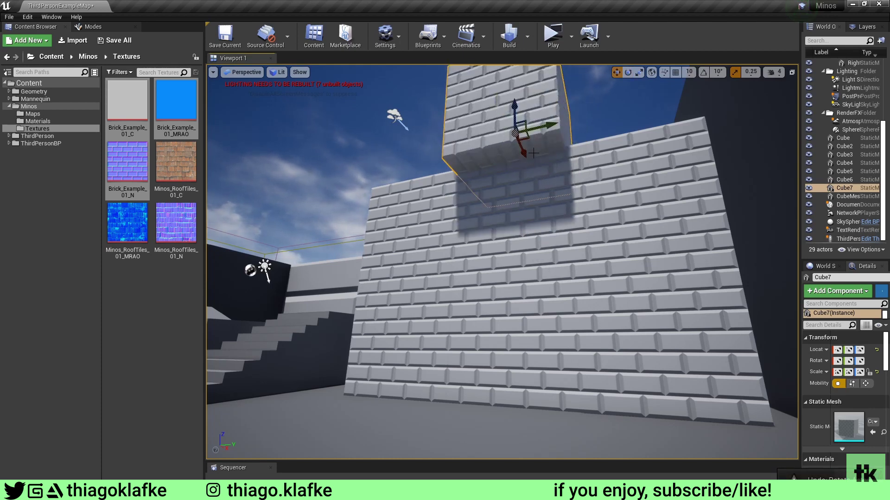
- Duplicate the raised cube down and sideways, delete the extra copy between them, and scale the remaining duplicate smaller
left_click_drag(514, 118, 459, 206, "alt")
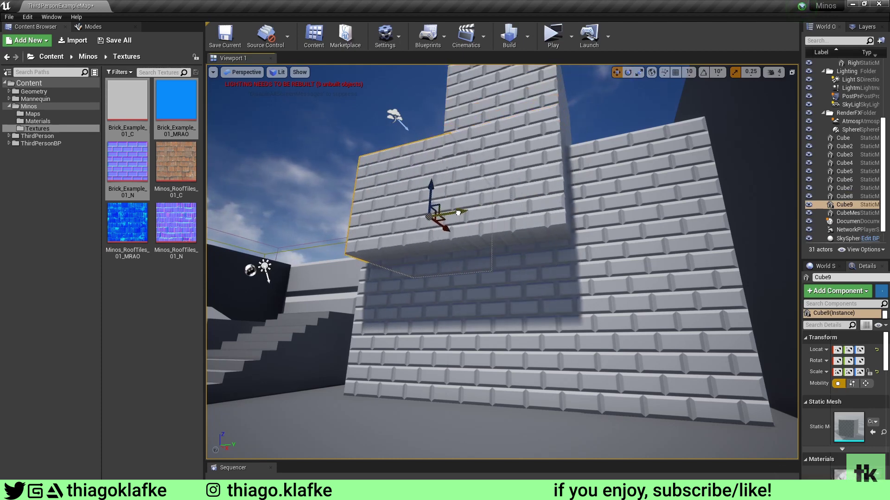
key("r")
left_click(543, 185)
key("Delete")
left_click(435, 204)
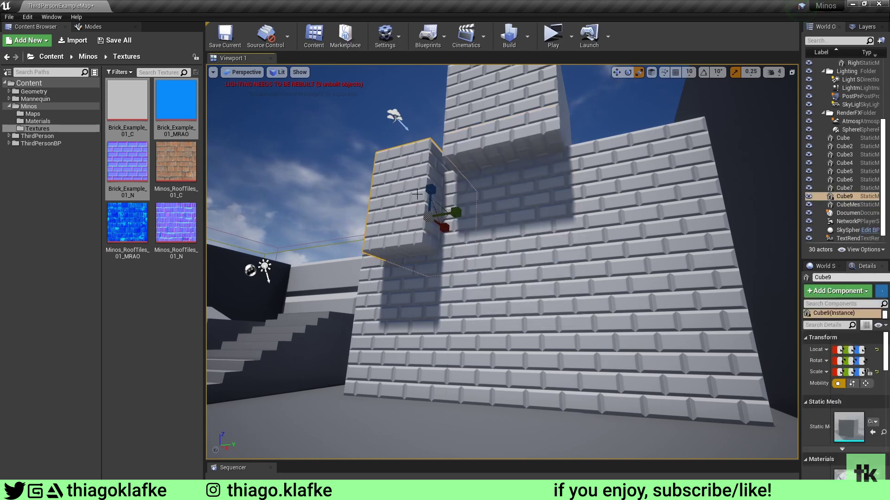
- Move the smaller cube up to the wall's top edge and duplicate it on the other side of the raised cube
key("w")
left_click_drag(444, 217, 456, 177)
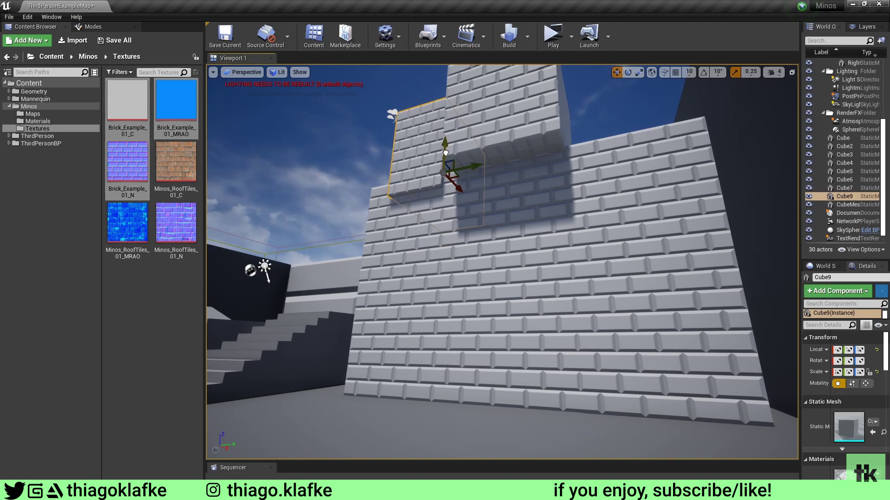
left_click_drag(473, 163, 674, 143, "alt")
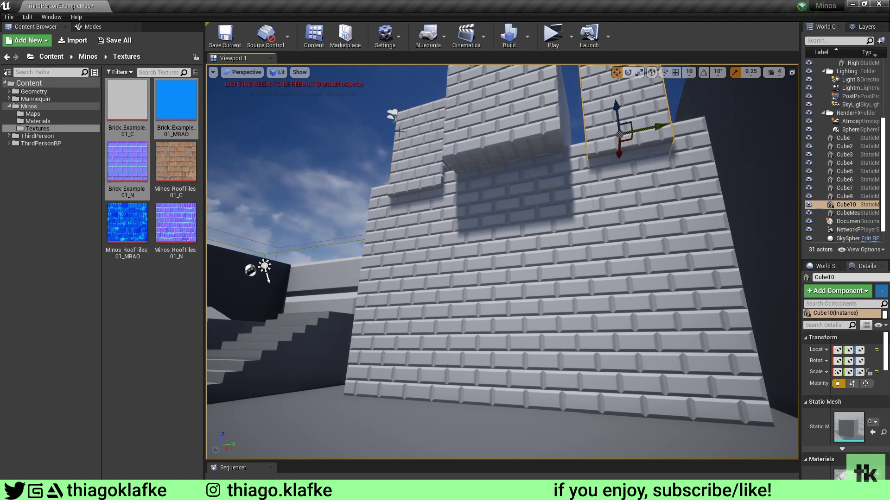
right_click_drag(621, 161, 594, 162)
key("Escape")
right_click_drag(403, 299, 403, 287)
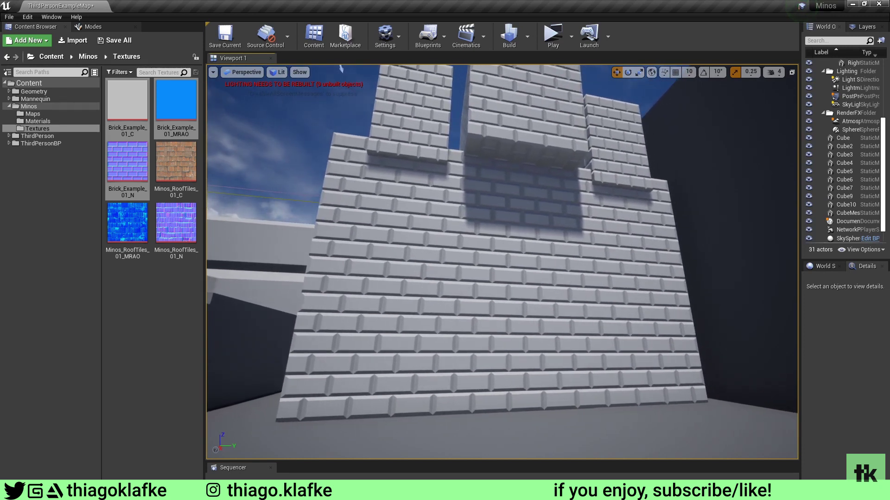
- Switch to Maya and bring up the brick pattern scene
key("alt+Tab")
key("alt+Tab")
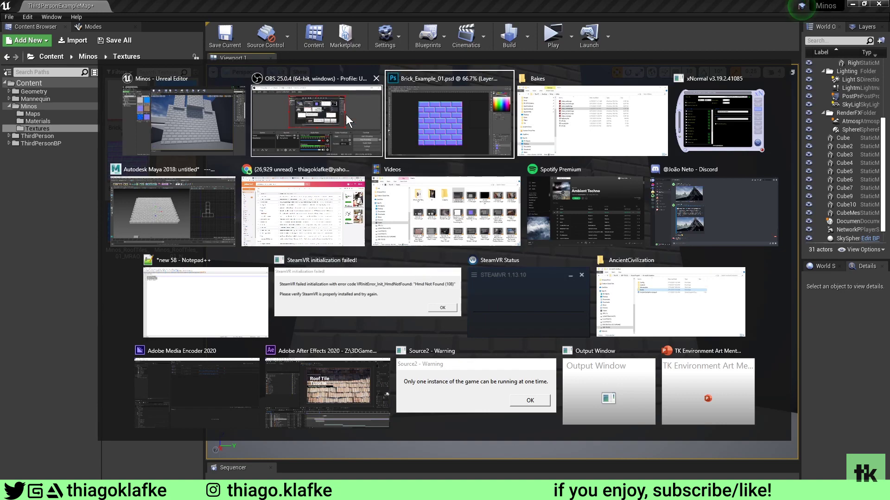
key("alt+Tab")
key("alt+Tab")
key("alt+shift+Tab")
left_click(171, 204)
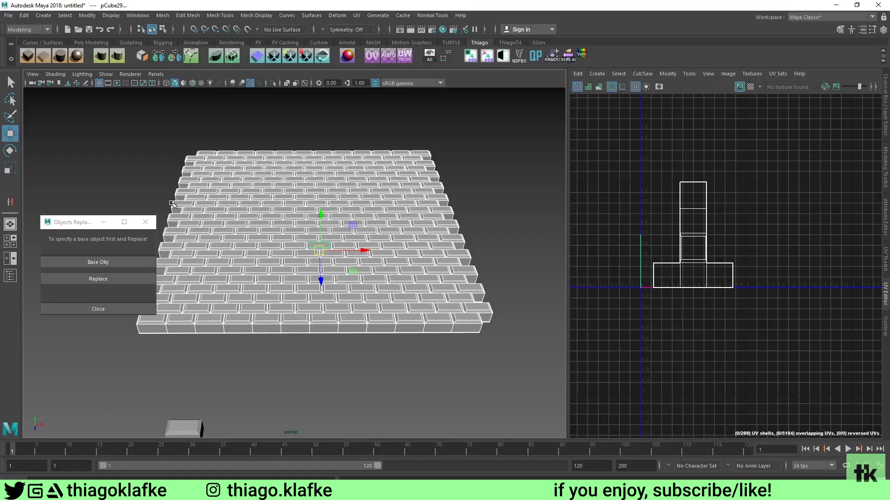
middle_click_drag(290, 208, 333, 206, "alt")
left_click_drag(297, 241, 208, 205)
key("Delete")
left_click_drag(208, 153, 294, 195)
key("Delete")
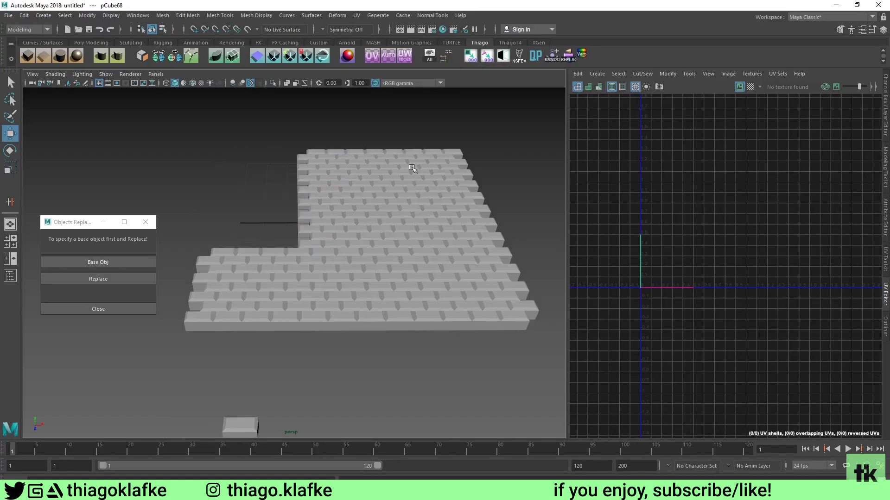
left_click_drag(400, 156, 477, 195)
key("Delete")
- Undo the brick deletions and the earlier pattern duplications until only the single original brick tile remains
key("ctrl+z")
key("ctrl+z")
key("ctrl+z")
key("ctrl+z")
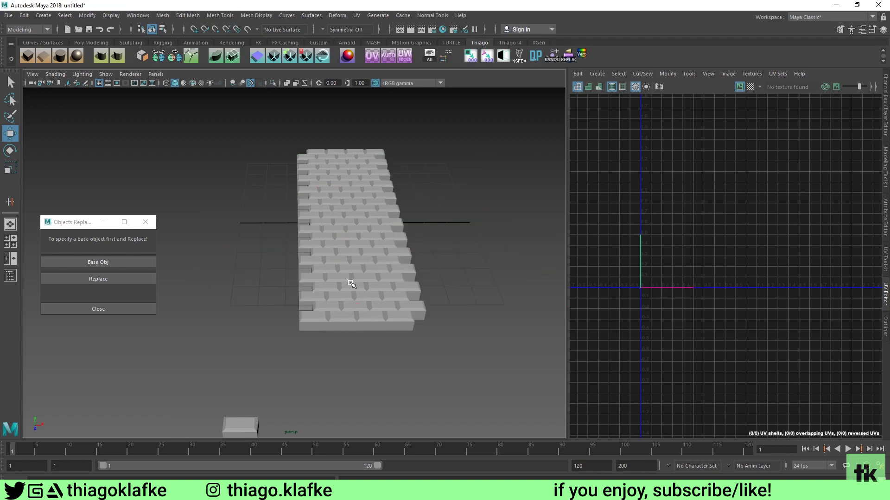
key("ctrl+z")
- Move the separate source brick beside the far-left corner of the tile, snapping it to the grid
left_click(248, 420)
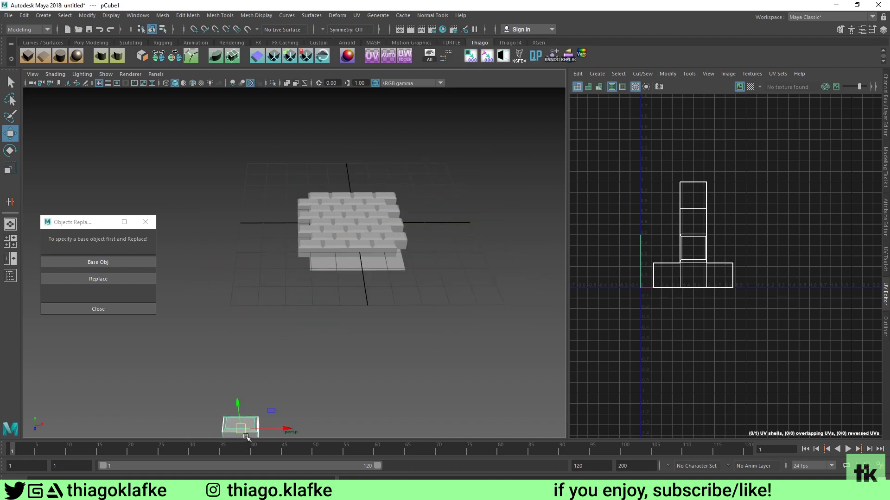
middle_click_drag(245, 437, 244, 418, "alt")
key("x")
left_click_drag(236, 428, 248, 180)
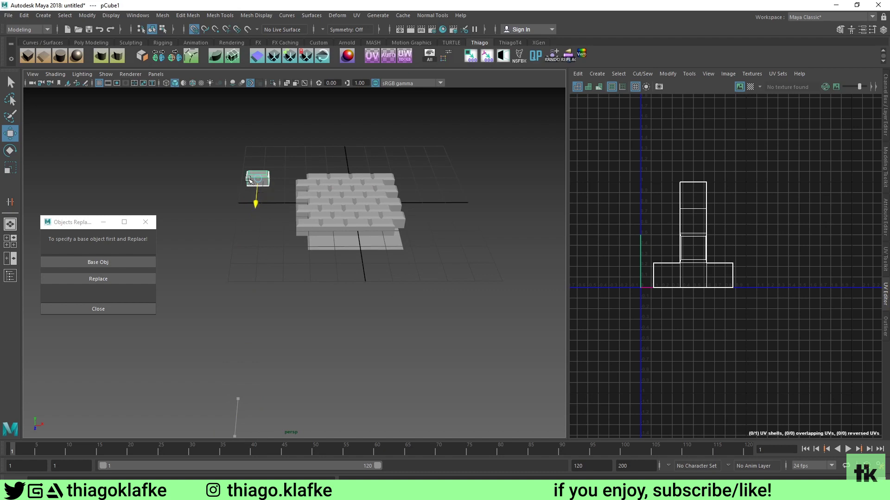
key("f")
scroll(332, 215, "down", 6)
left_click_drag(335, 228, 295, 211, "alt")
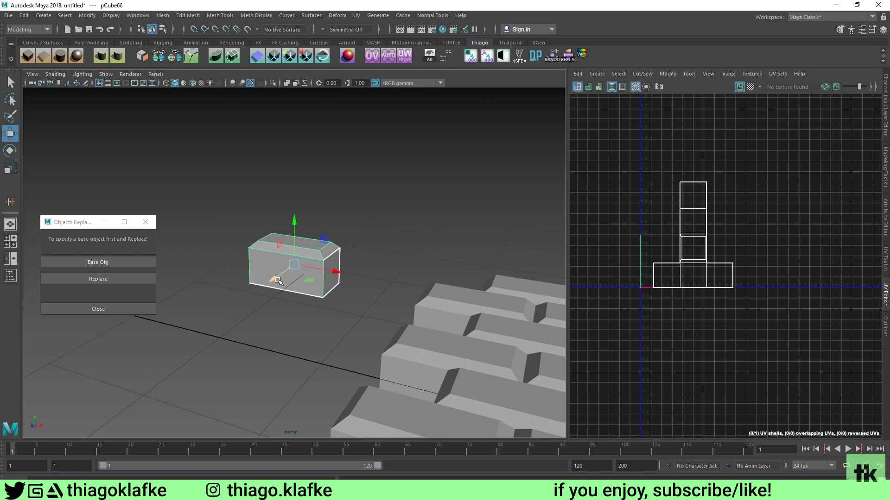
- Duplicate the source brick and place the copy just in front of it
left_click_drag(277, 281, 263, 279, "shift")
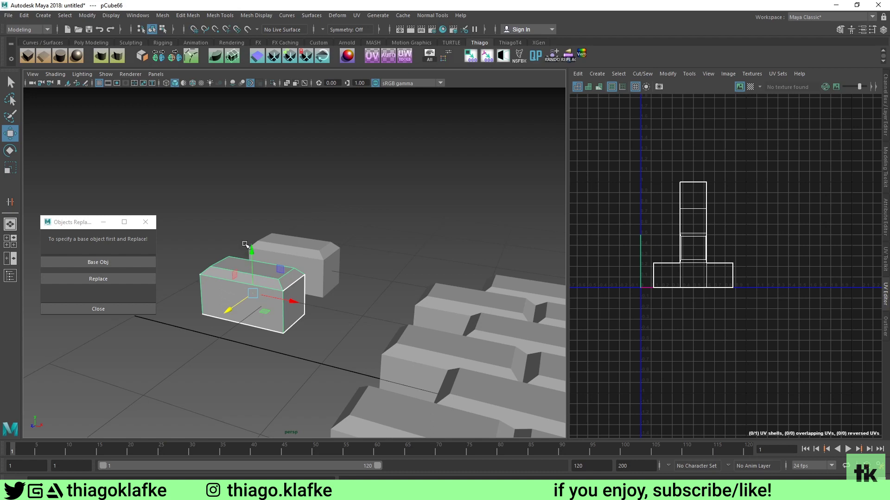
left_click_drag(260, 262, 384, 284, "alt")
middle_click_drag(445, 337, 381, 267, "alt")
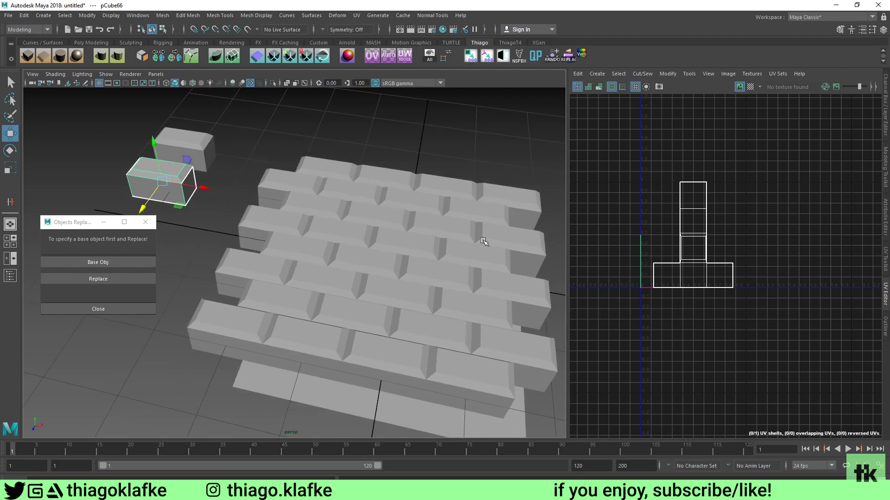
left_click_drag(295, 196, 296, 185, "alt")
middle_click_drag(267, 180, 298, 221, "alt")
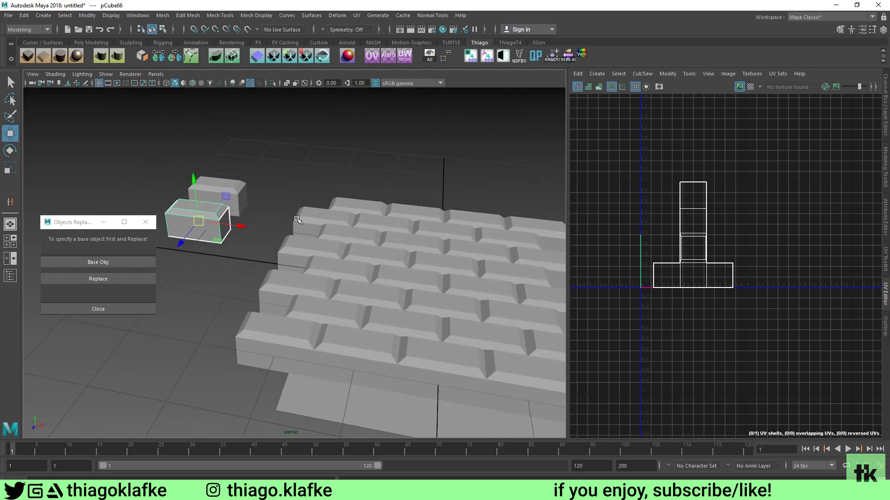
key("Delete")
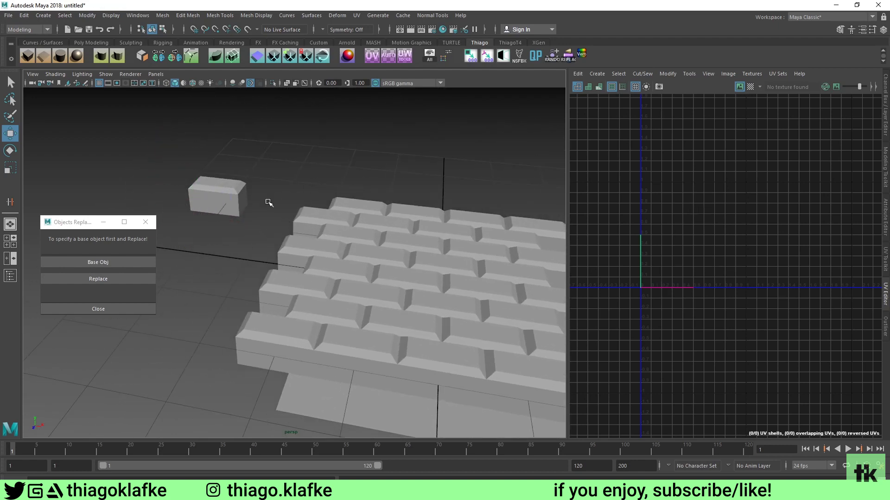
middle_click_drag(246, 202, 225, 181, "alt")
left_click(200, 176)
key("f")
scroll(232, 232, "down", 3)
left_click_drag(246, 253, 280, 297, "alt")
key("ctrl+z")
key("ctrl+z")
middle_click_drag(200, 393, 236, 301, "alt")
left_click_drag(237, 301, 250, 314, "alt")
key("ctrl+z")
- Push the copy's near-left top-face corner vertex outward, then cut a vertex into the left top edge and move it outward
scroll(245, 324, "down", 2)
key("F9")
left_click(216, 354)
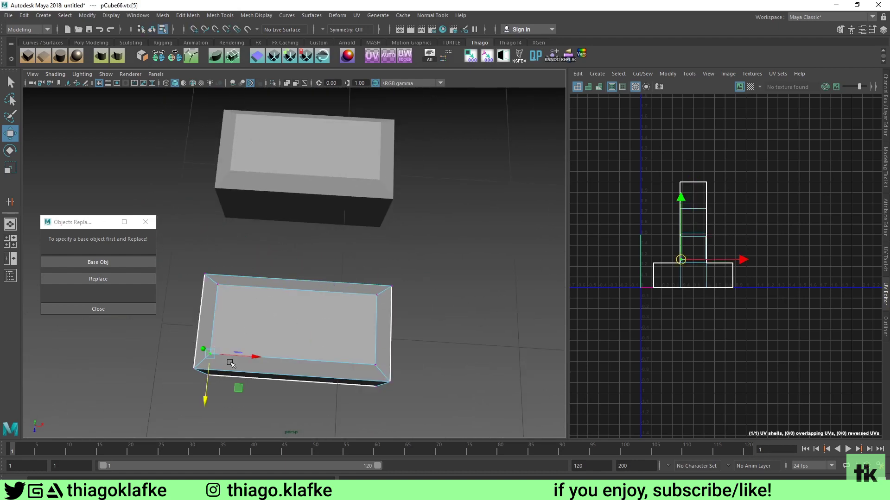
left_click_drag(235, 357, 229, 357)
key("ctrl+shift+x")
key("w")
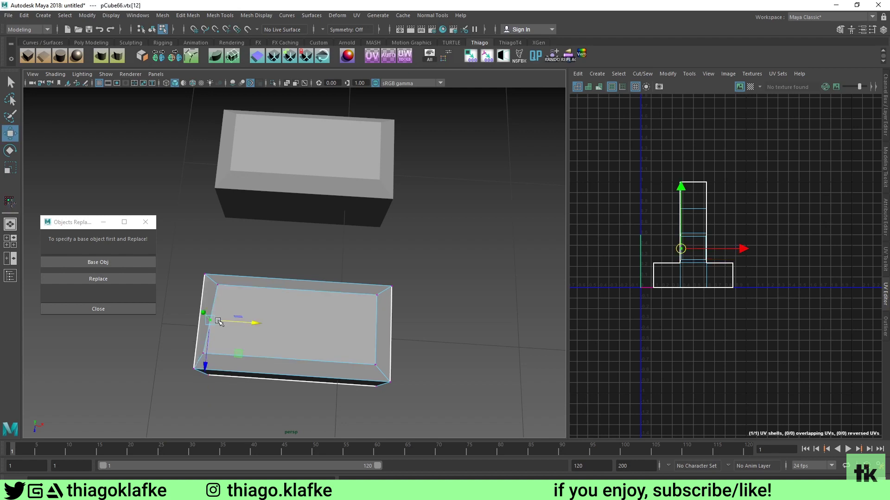
key("y")
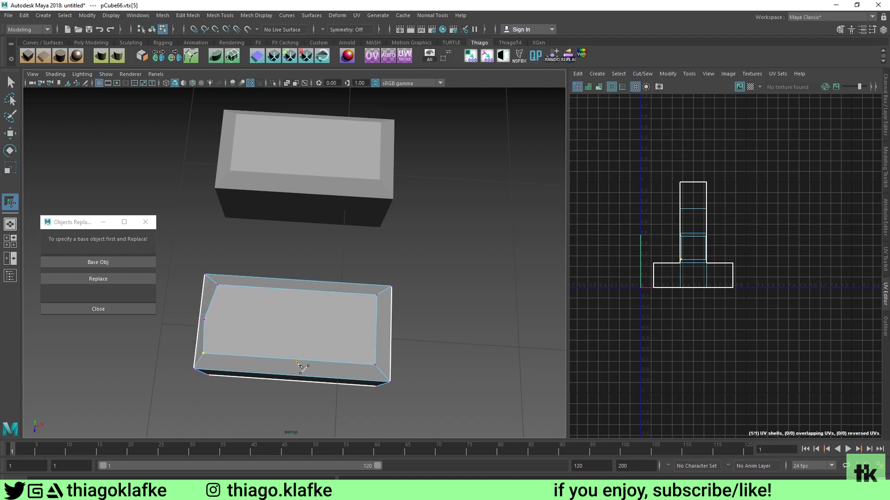
- Cut a vertex into the middle of the near top edge and push the edge's left half outward
key("w")
left_click(302, 362)
key("y")
key("w")
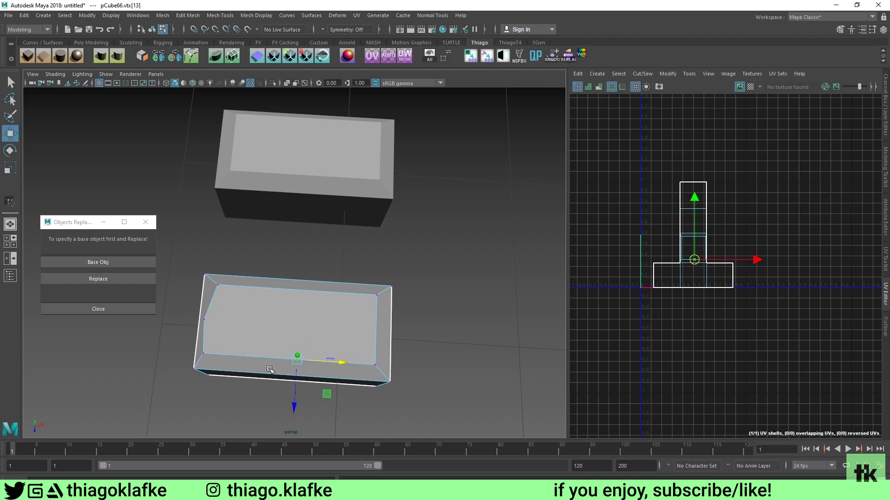
key("F10")
left_click(258, 359)
left_click_drag(250, 379, 252, 386)
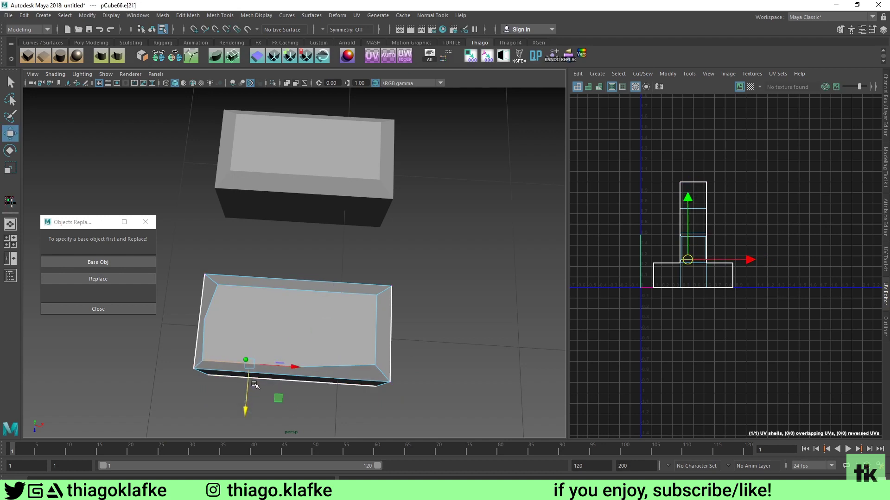
- Chamfer the far-right corner vertex of the brick's top face and pull the outer corner vertex outward
key("F9")
left_click(377, 296)
key("ctrl+b")
middle_click_drag(385, 295, 386, 295)
key("w")
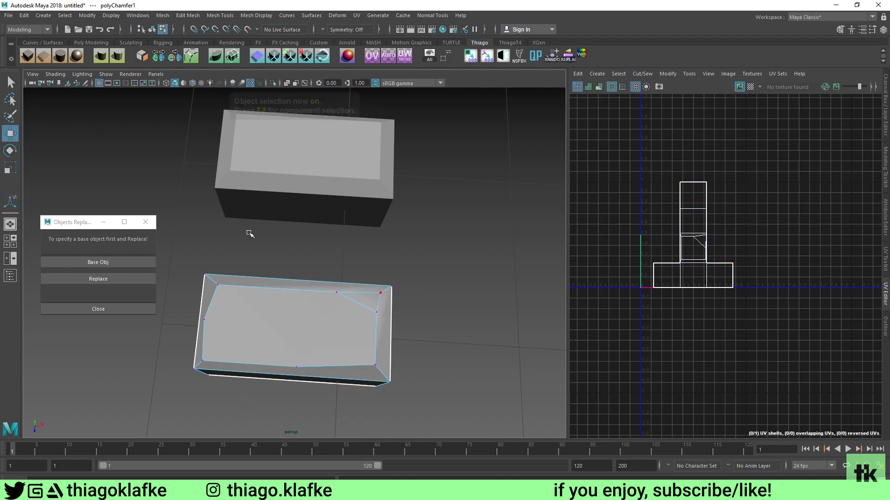
key("F8")
key("F9")
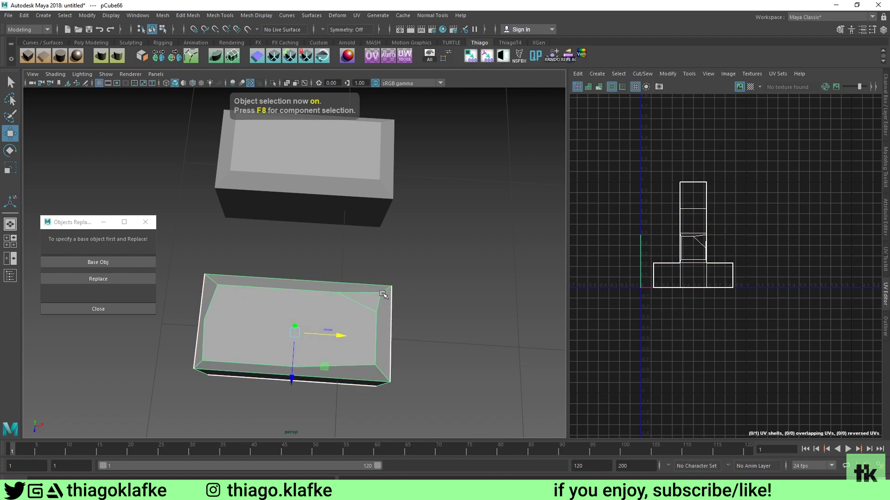
left_click(380, 293)
left_click_drag(405, 293, 411, 295)
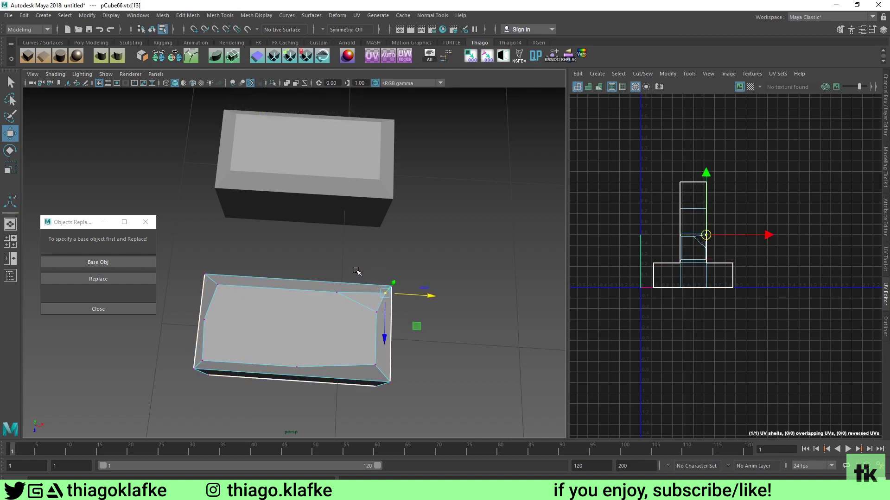
- Harden the edges of the reshaped brick
left_click_drag(356, 271, 325, 260, "alt")
key("F8")
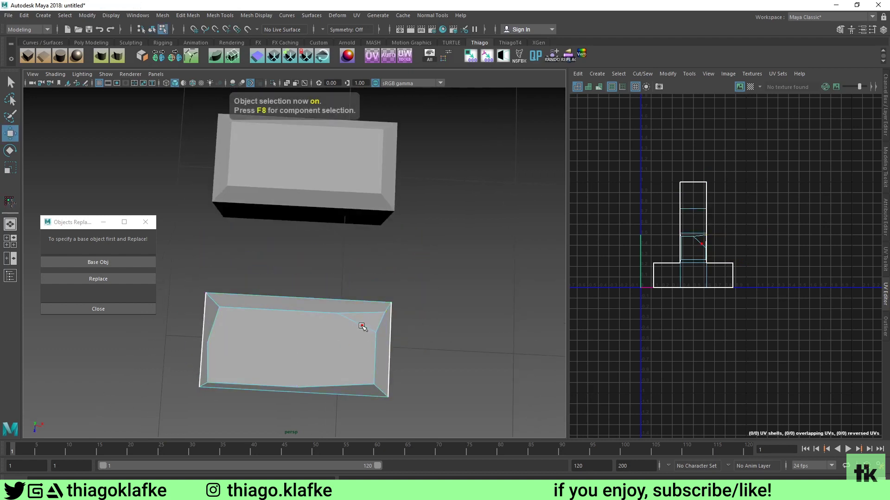
left_click(361, 326)
left_click(393, 357)
key("F8")
left_click(443, 322)
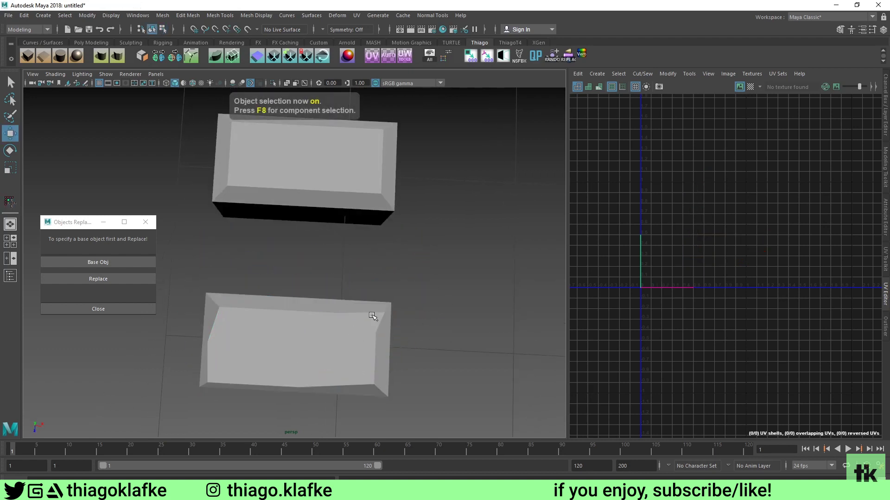
left_click_drag(361, 349, 349, 333, "alt")
left_click(366, 319)
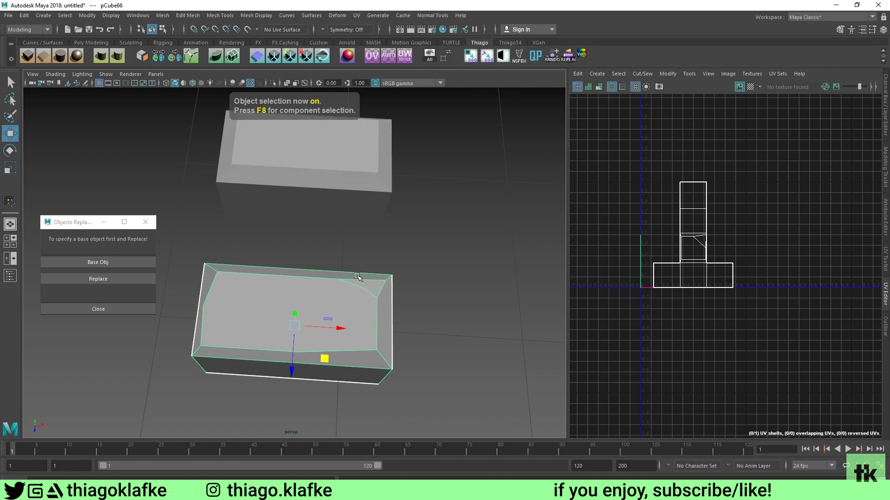
left_click(119, 56)
left_click(407, 286)
- Set the reshaped brick as the base object and replace three scattered bricks in the tile with it
left_click_drag(345, 269, 327, 272, "alt")
scroll(327, 272, "down", 2)
scroll(283, 254, "down", 4)
middle_click_drag(328, 273, 215, 235, "alt")
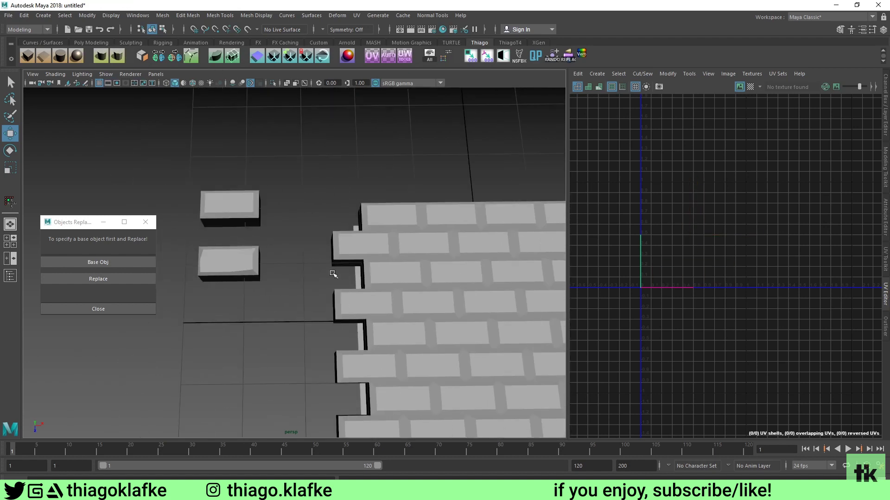
left_click(356, 251)
middle_click_drag(419, 254, 270, 205, "alt")
left_click(206, 212)
left_click(117, 261)
left_click(348, 202)
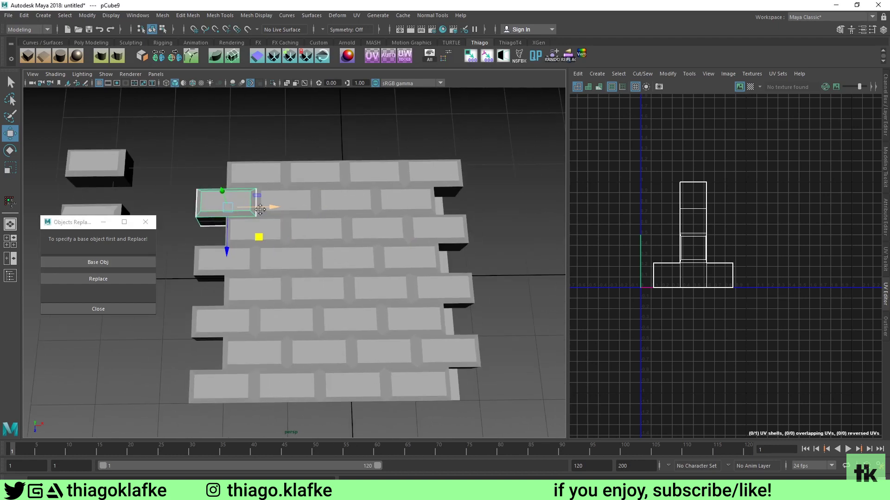
left_click(314, 293)
left_click(424, 393)
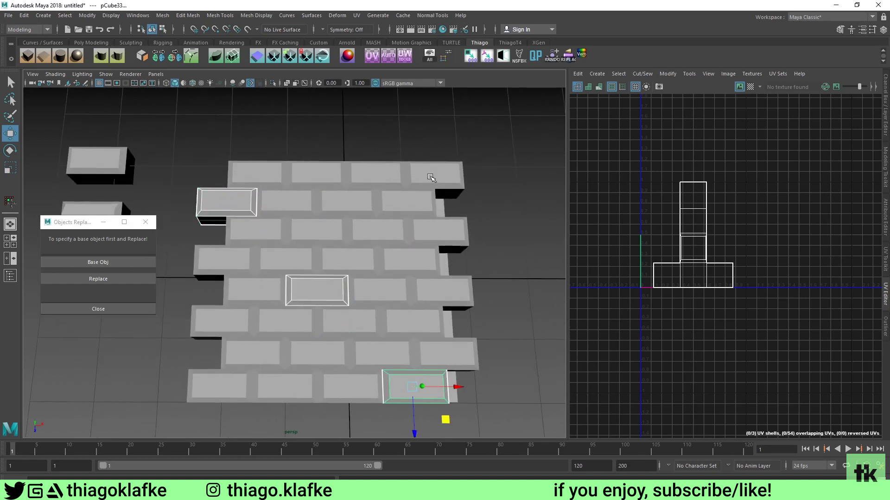
left_click(116, 279)
left_click_drag(303, 260, 320, 296, "alt")
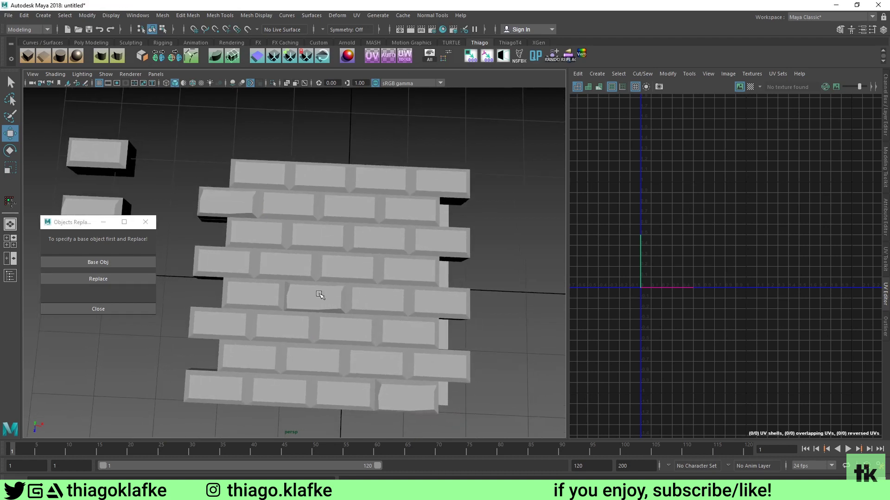
- Rotate the replaced brick in the middle of the pattern around its vertical axis
left_click(319, 295)
key("e")
left_click_drag(343, 334, 229, 330)
key("w")
- Mirror the replaced brick at the near-right corner with a Scale X of -1 and freeze its transformations
left_click(394, 401)
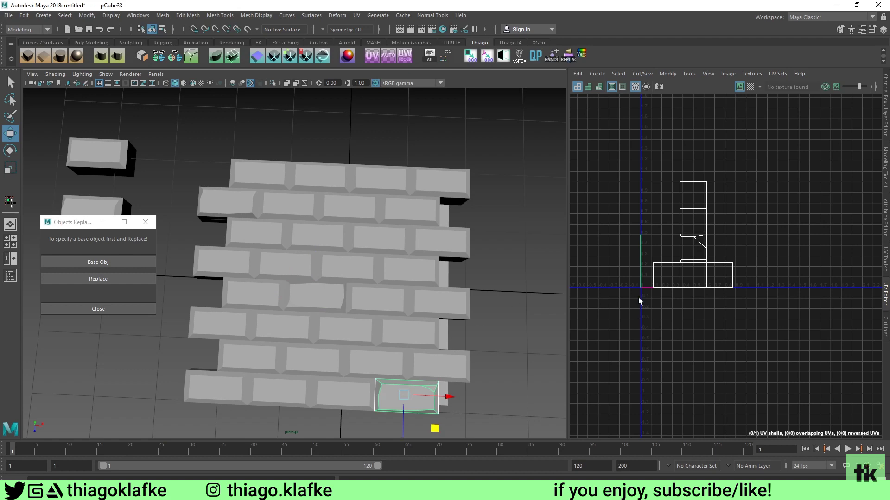
left_click(884, 117)
left_click(868, 144)
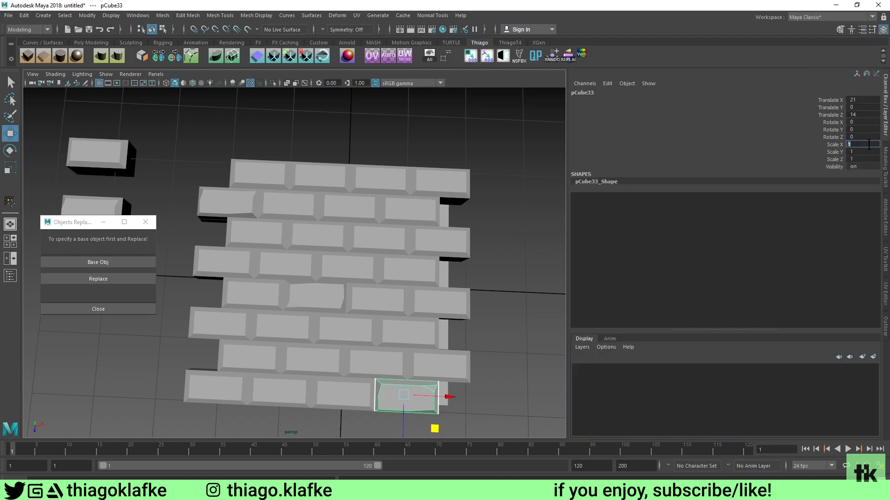
key("Return")
left_click(869, 144)
type("-1")
key("Return")
key("ctrl+shift+f")
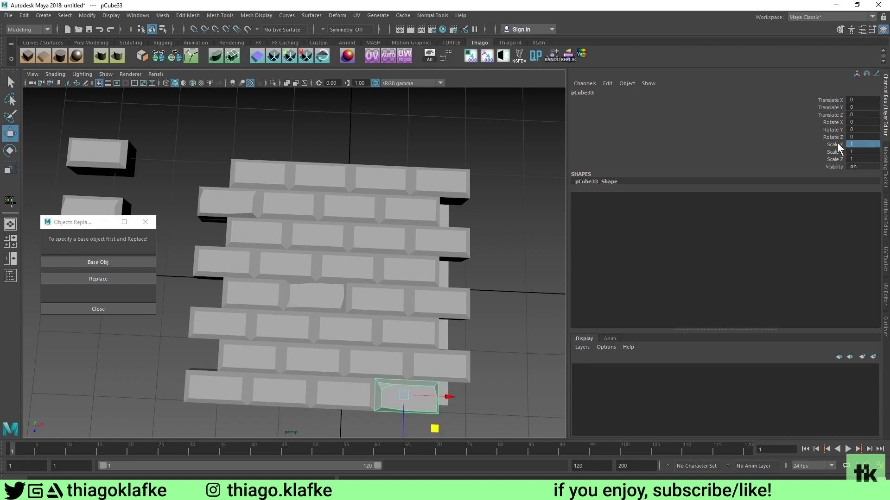
left_click(333, 141)
middle_click_drag(335, 211, 346, 213, "alt")
middle_click_drag(291, 264, 366, 270, "alt")
left_click(197, 238)
key("ctrl+d")
left_click_drag(178, 258, 185, 273)
middle_click_drag(185, 273, 280, 263, "alt")
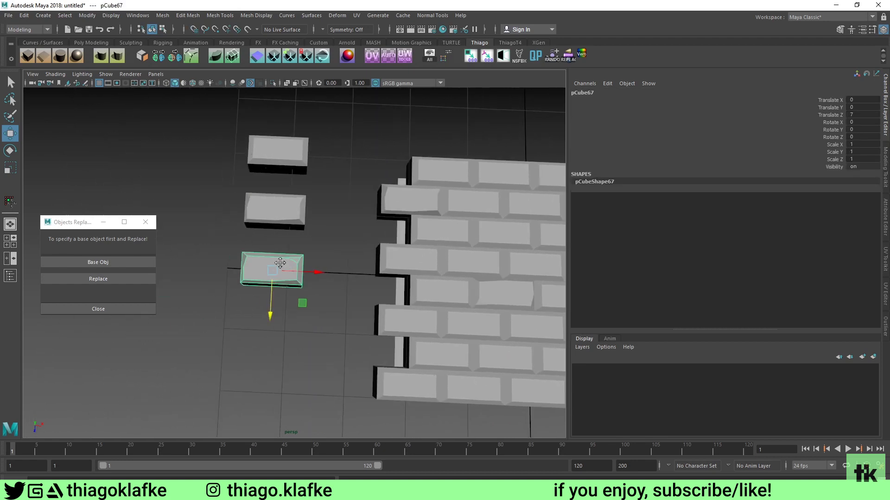
key("Delete")
- Duplicate the plain source brick and place the copy in front of the first reshaped brick
left_click(283, 153)
key("ctrl+d")
left_click_drag(276, 194, 270, 307)
scroll(271, 307, "up", 2)
- Push the new copy's far-left top-face corner vertex outward, then cut a vertex into the far top edge and move it outward
right_click_drag(265, 273, 232, 264)
left_click(233, 257)
left_click_drag(263, 259, 257, 258)
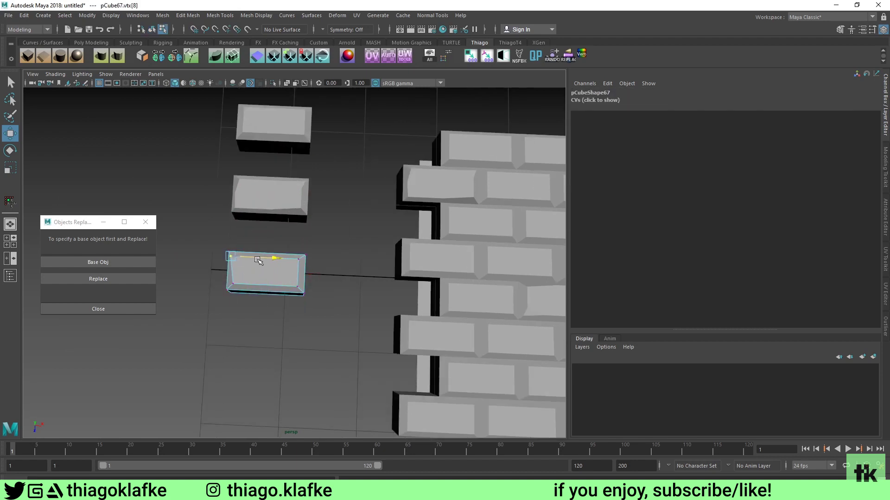
scroll(258, 260, "up", 2)
key("y")
left_click(225, 255)
key("w")
left_click(226, 256)
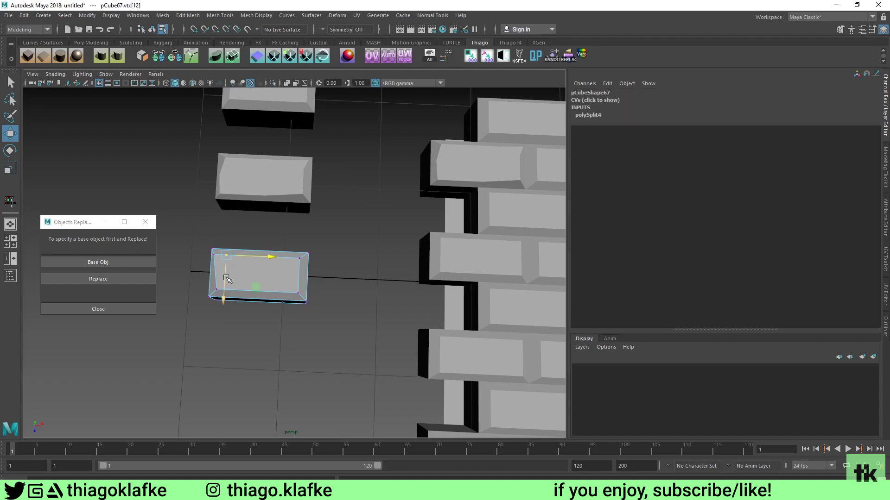
left_click_drag(226, 278, 227, 274)
- Reposition the near top-face corner vertices of the new brick copy, then cut a vertex into the near edge and pull it outward
left_click(219, 292)
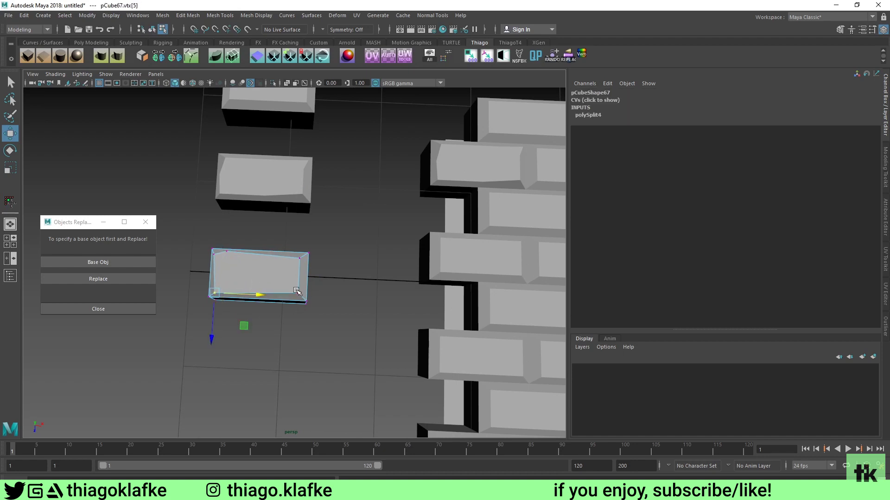
left_click(298, 294)
key("ctrl+shift+x")
left_click(283, 289)
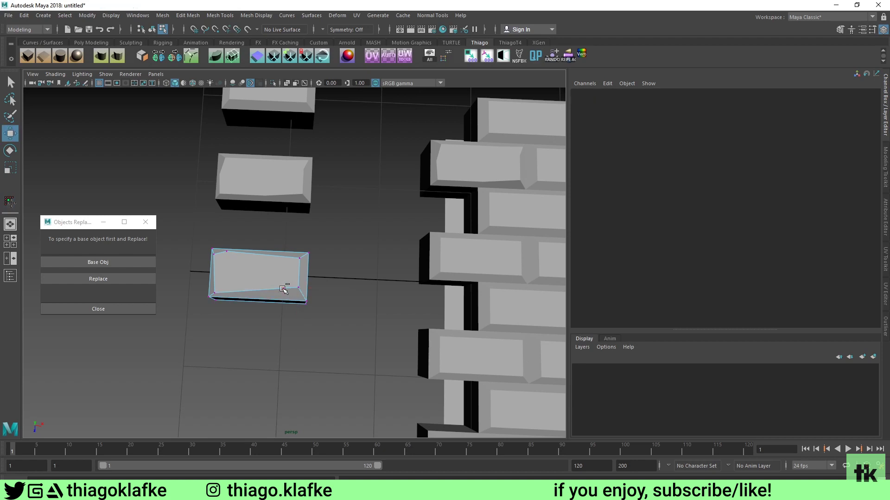
key("w")
left_click_drag(281, 303, 282, 307)
left_click(300, 260)
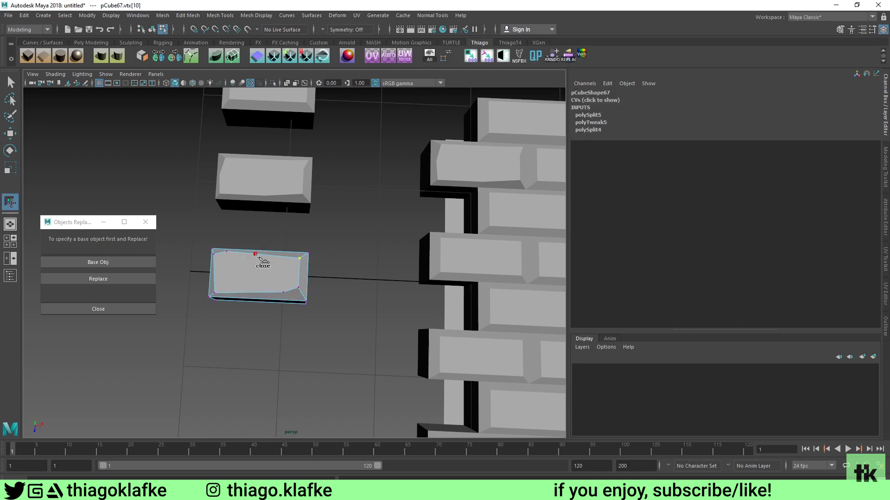
- Cut two more vertices into the brick copy's far top-face edge and pull the middle one inward
left_click(275, 257)
left_click(256, 255)
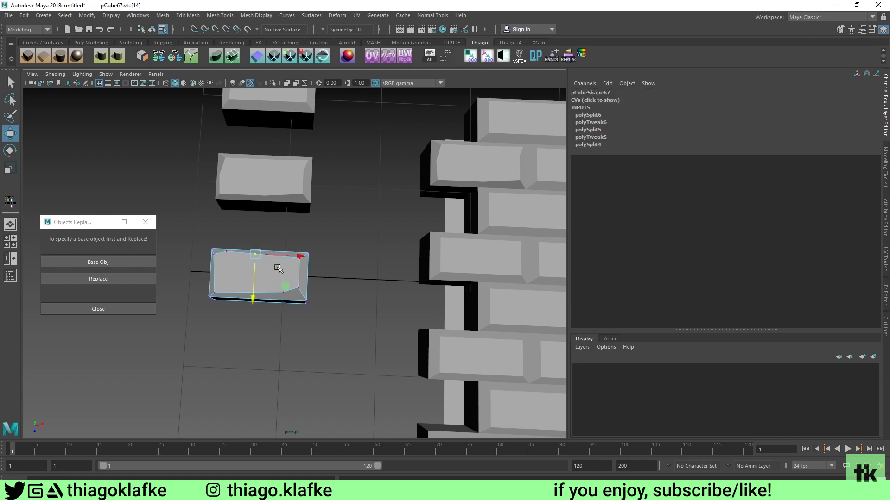
key("ctrl+shift+x")
left_click(271, 256)
key("w")
left_click(255, 255)
left_click_drag(253, 272, 252, 274)
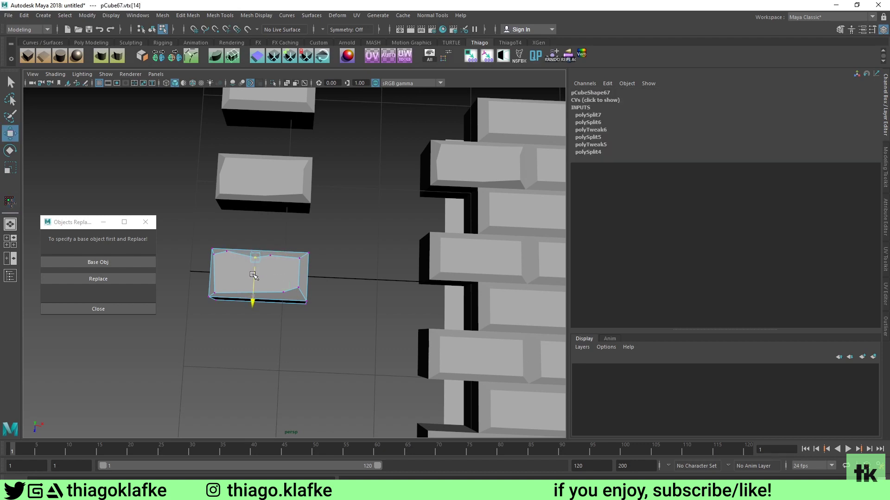
- Shift the two newly cut far-edge vertices along the edge toward the brick copy's left end to refine the chipped outline
key("F8")
left_click(333, 239)
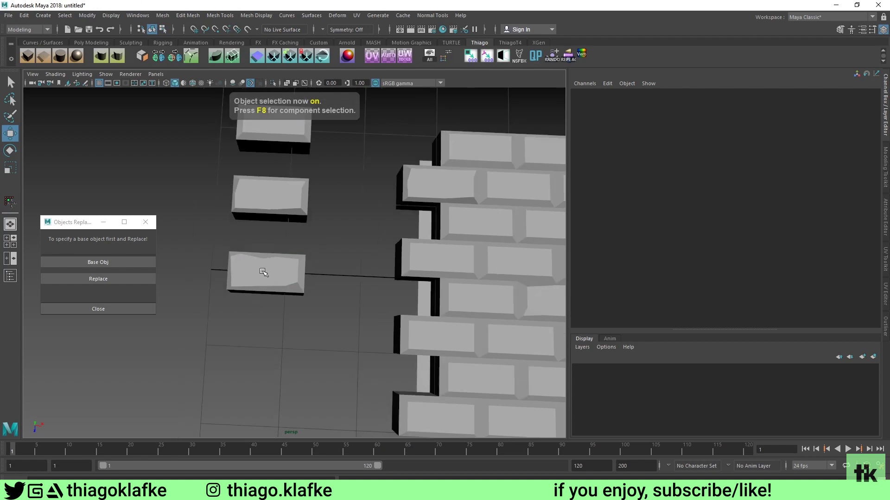
left_click(264, 258)
key("F8")
left_click_drag(275, 256, 275, 256)
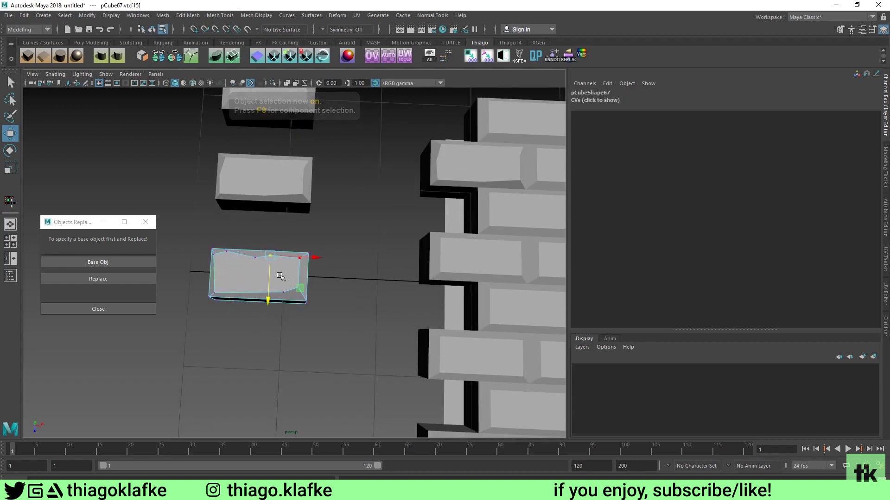
key("r")
key("w")
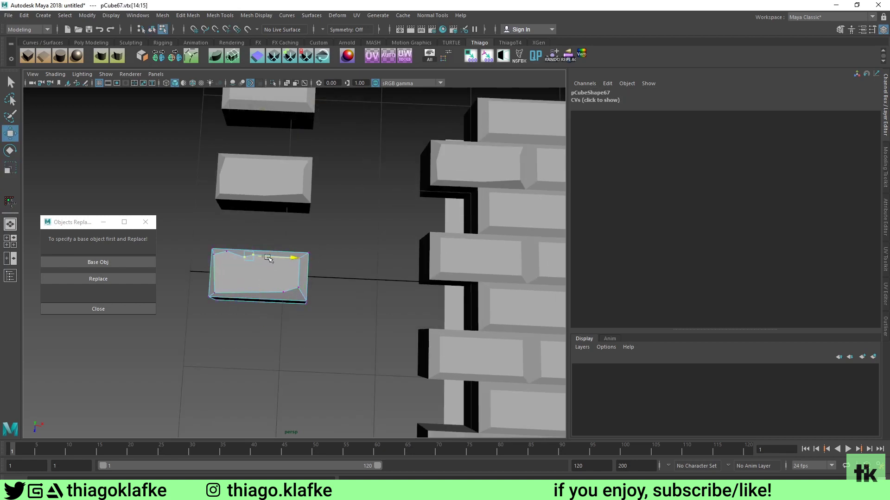
left_click(247, 234)
left_click(233, 256)
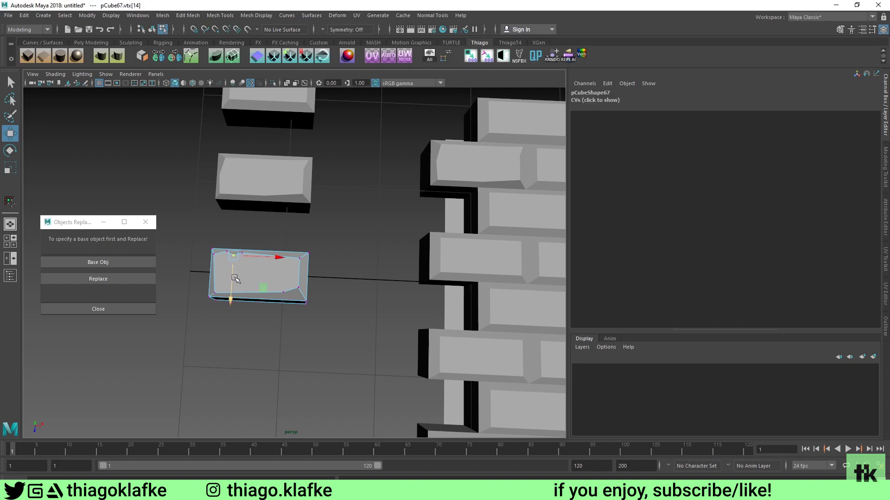
- Set the reshaped copy as base object and replace the fourth row's second, second row's third, and seventh row's second and fourth bricks
key("F8")
left_click(105, 262)
scroll(260, 266, "down", 5)
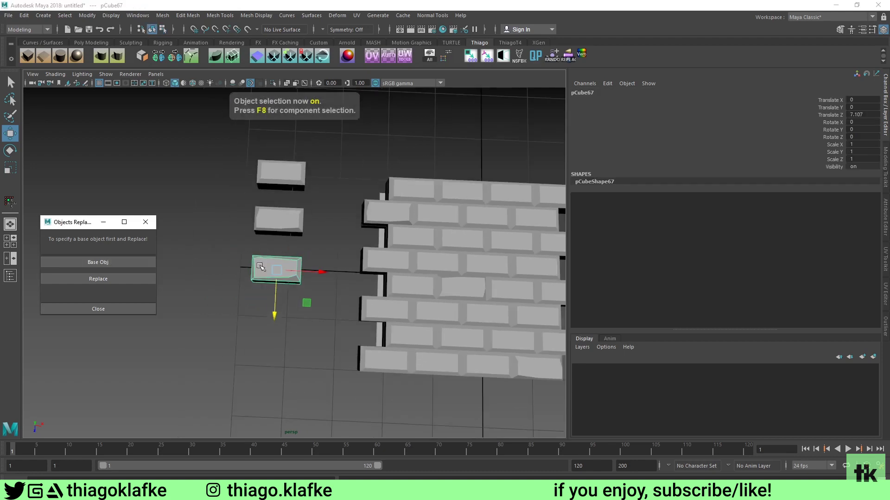
middle_click_drag(426, 267, 287, 259, "alt")
left_click(274, 247)
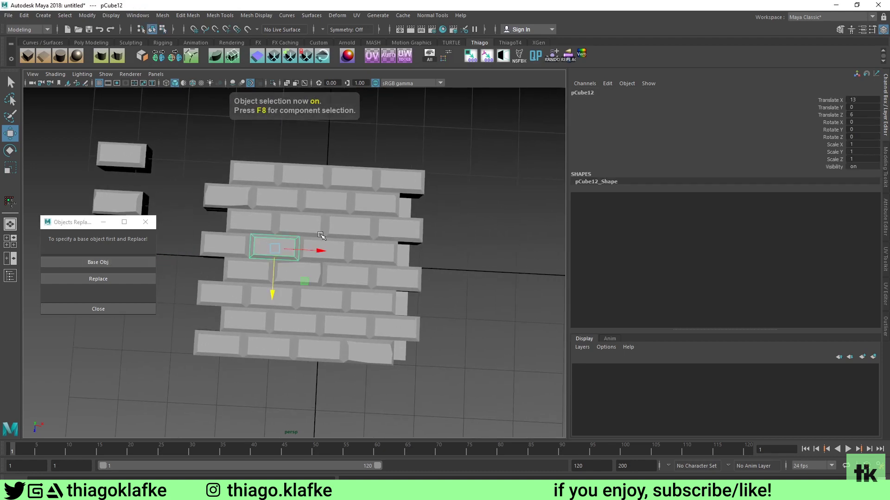
left_click(333, 198, "shift")
left_click(295, 330, "shift")
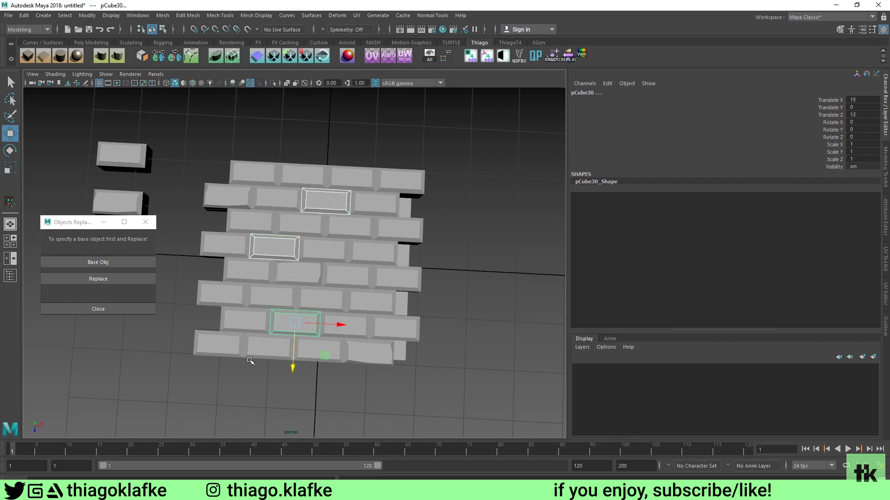
left_click(397, 336, "shift")
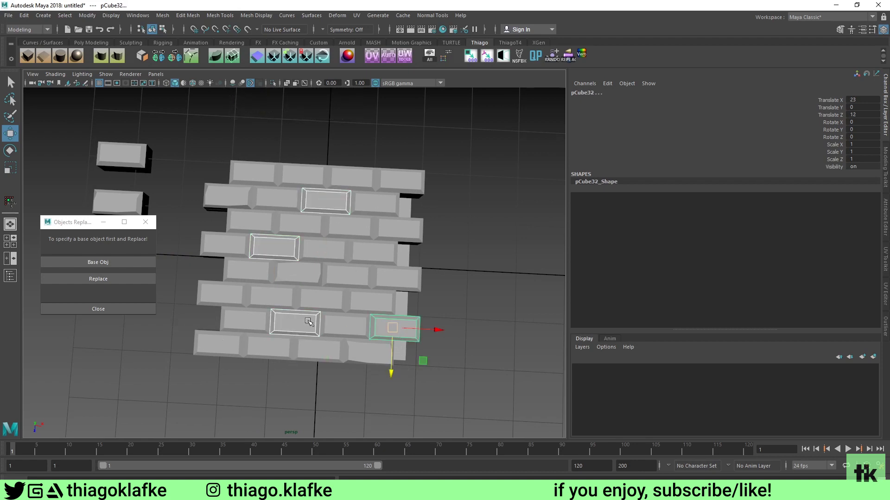
left_click(113, 278)
- Rotate the fourth row's replaced second brick -180 degrees about Y and scale it uniformly to about 1.124
left_click(280, 246)
key("e")
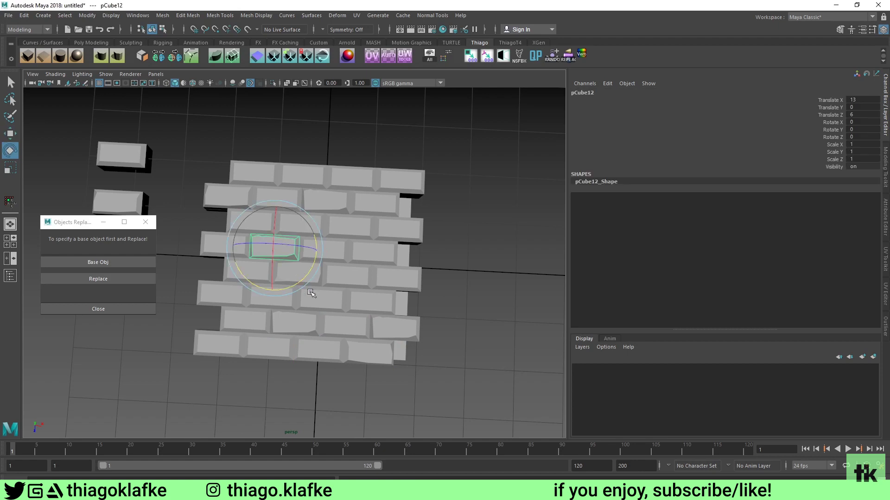
left_click_drag(306, 288, 186, 284)
key("w")
left_click_drag(232, 253, 248, 229, "alt")
scroll(260, 240, "up", 2)
key("r")
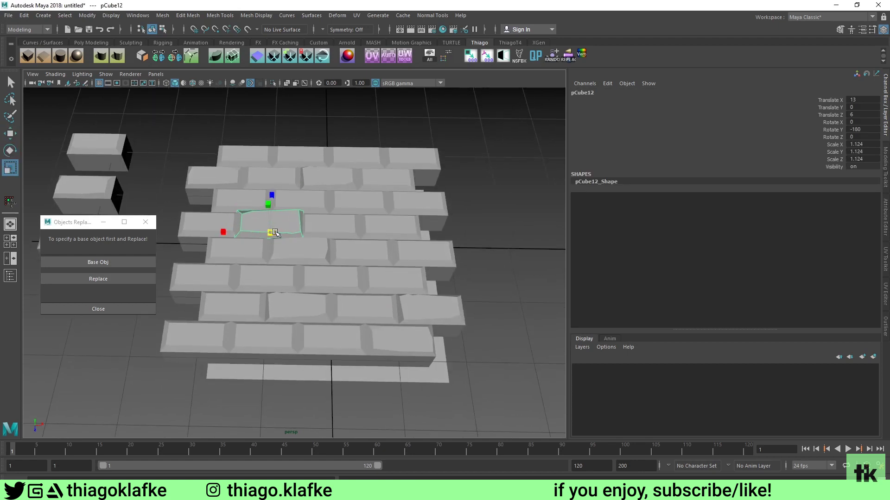
left_click_drag(273, 232, 272, 225, "alt")
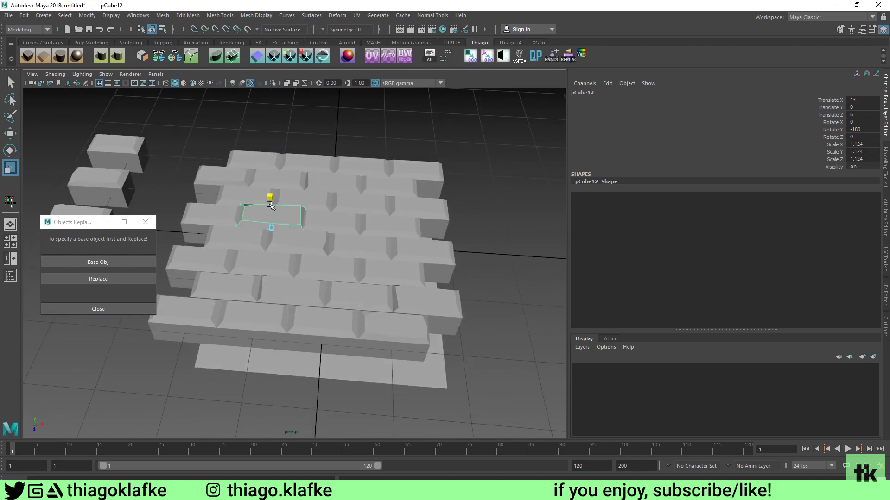
- Enlarge the last brick of the sixth row and the last brick of the second row
left_click(387, 276)
left_click_drag(363, 272, 396, 165, "alt")
left_click(385, 200)
key("w")
key("r")
key("w")
- Narrow the second row's third brick to a Scale X of about 0.867 and move it to about Translate X 16.845
left_click(271, 174)
left_click_drag(271, 175, 265, 212, "alt")
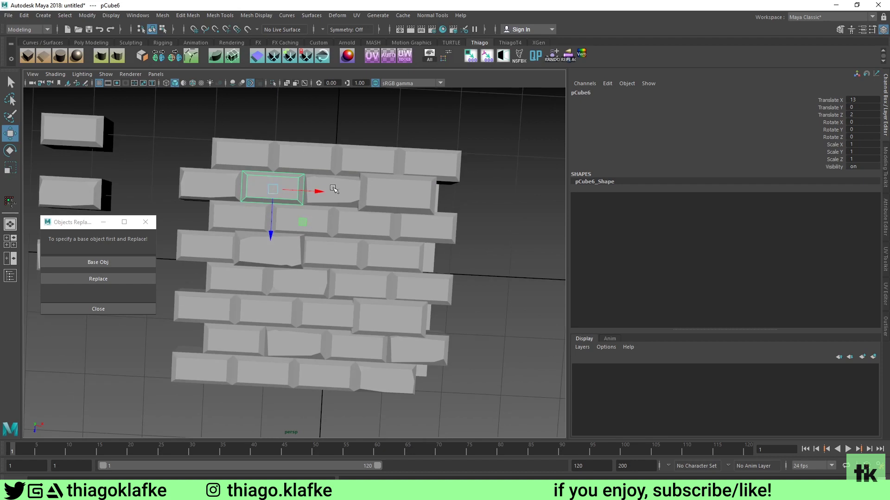
left_click(332, 188)
left_click_drag(369, 194, 315, 249)
key("r")
key("w")
left_click(302, 222, "shift")
left_click(366, 217, "shift")
key("F9")
key("ctrl+z")
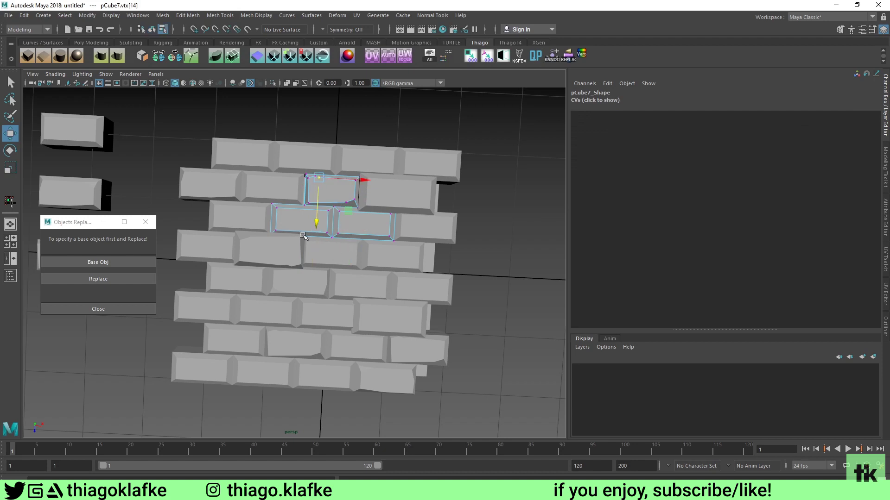
key("F8")
- Adjust the facing end vertices of the second and third bricks in the third row to shift the joint between them
left_click(303, 229)
left_click(358, 219, "shift")
key("F9")
key("r")
left_click_drag(315, 201, 363, 227)
key("w")
key("F8")
left_click(475, 265)
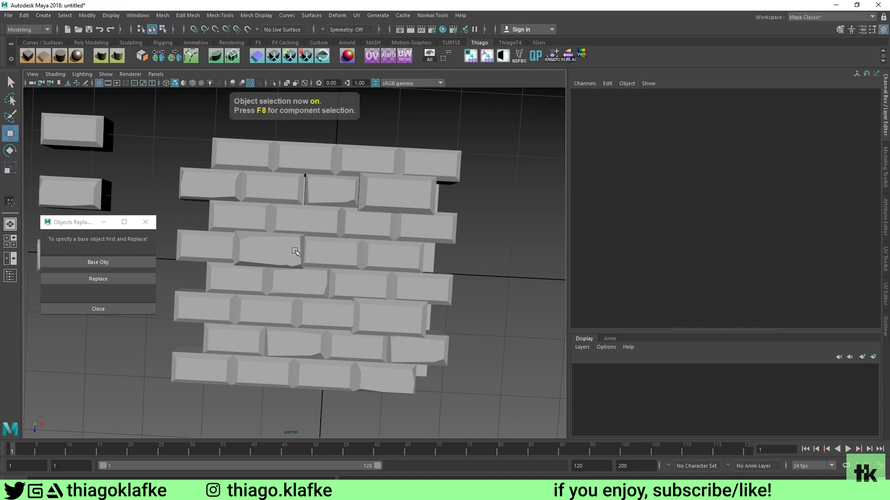
- Scale the fifth row's second brick uniformly to about 1.182 and adjust the fit of the second row's narrowed third brick
middle_click_drag(298, 250, 305, 244, "alt")
left_click(302, 273)
key("r")
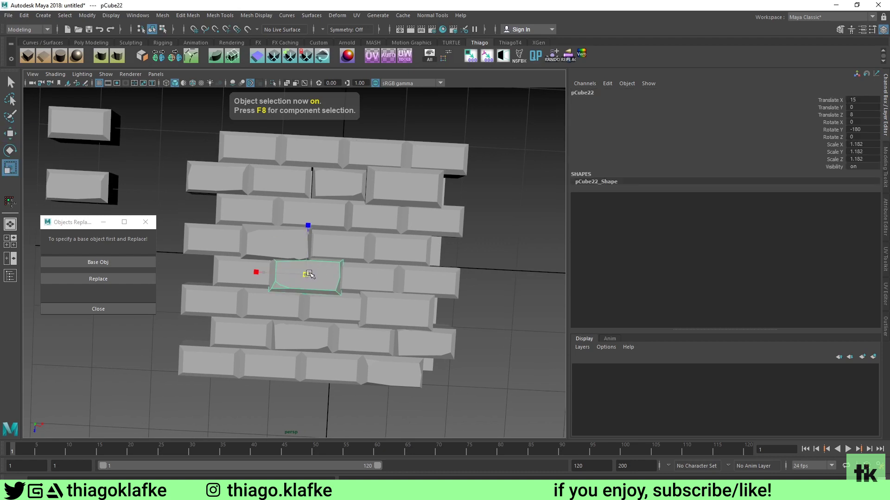
left_click_drag(306, 272, 320, 259, "alt")
left_click(337, 176)
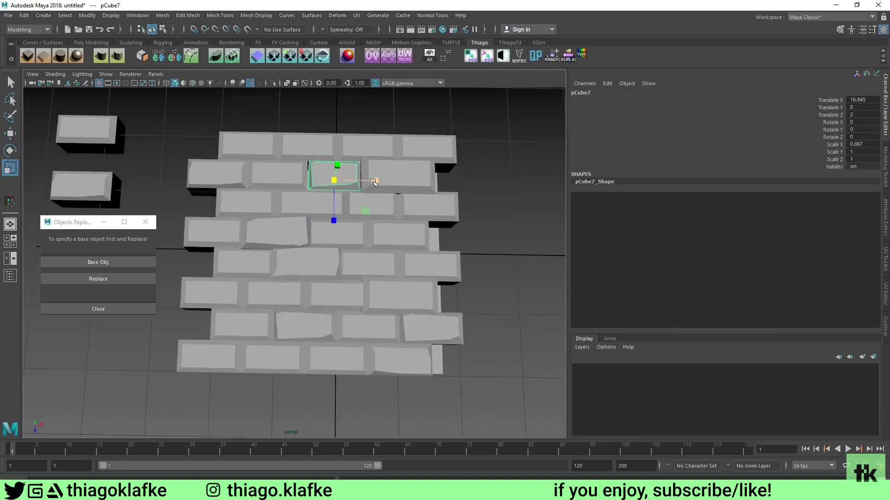
key("w")
- Enlarge the first row's second brick and scale the sixth row's first brick uniformly to about 1.231
left_click(308, 147)
left_click_drag(309, 147, 306, 190, "alt")
key("r")
left_click(415, 155)
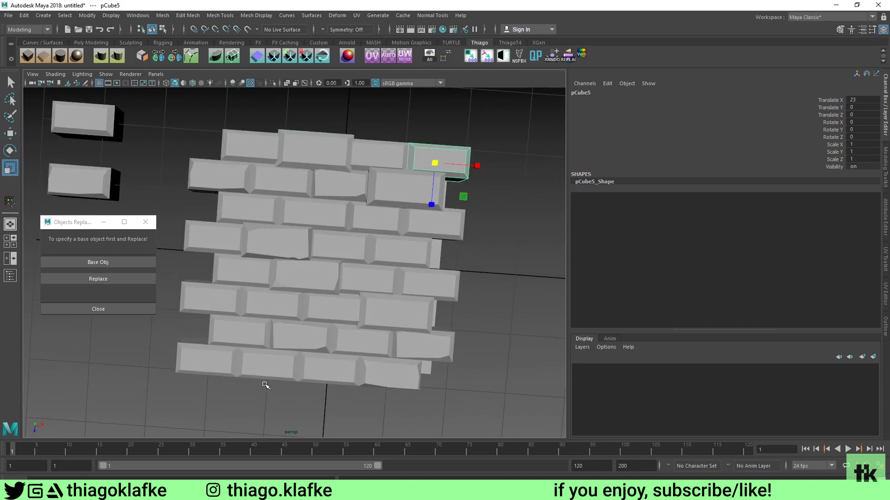
left_click(209, 305)
left_click_drag(212, 301, 235, 301)
key("w")
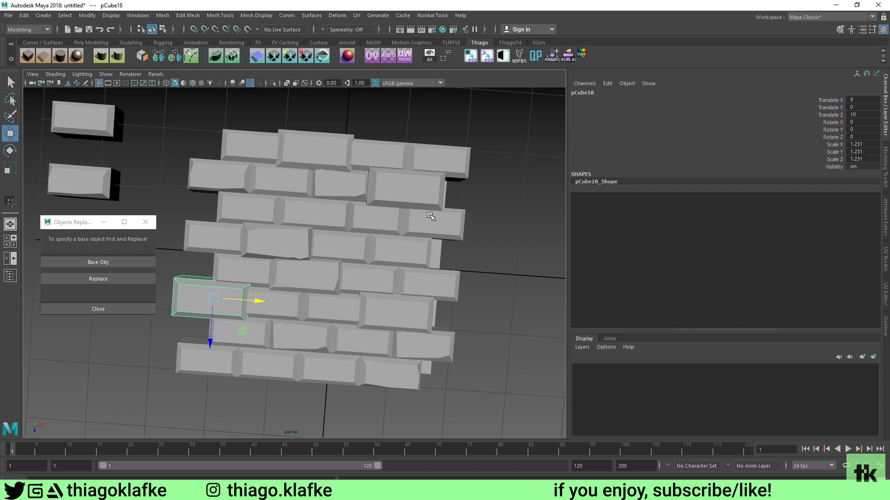
- Lengthen the third row's second brick to a Scale X of about 1.089
left_click(442, 294)
left_click_drag(359, 261, 350, 218, "alt")
left_click(329, 207)
key("r")
key("w")
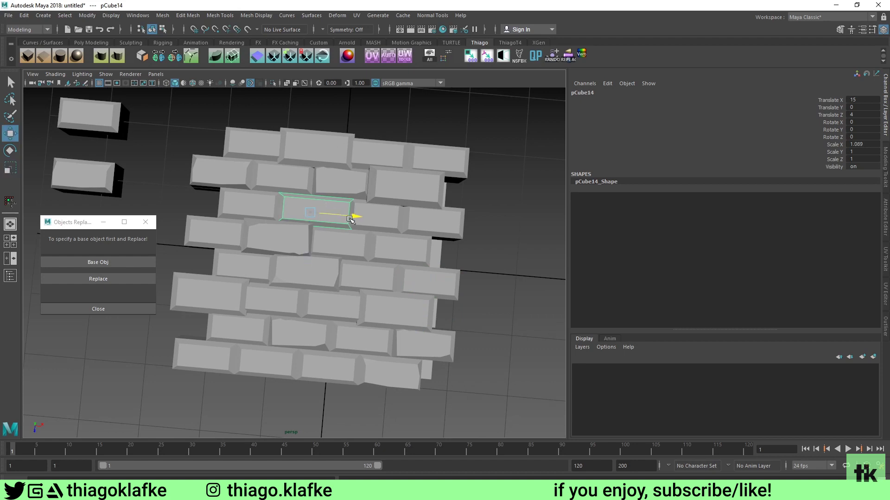
left_click_drag(380, 238, 384, 237, "alt")
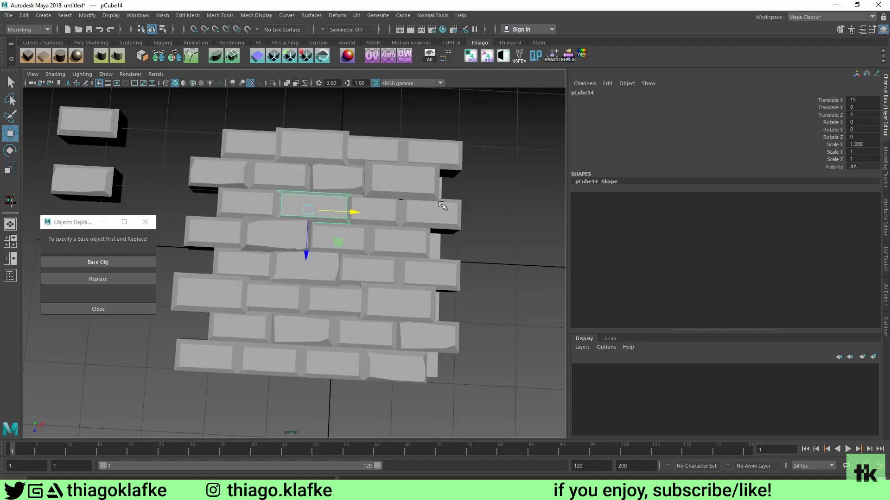
- Rotate the third row's last brick slightly and rescale it
left_click(440, 209)
key("r")
key("e")
left_click_drag(445, 226, 441, 231)
key("w")
left_click(482, 198)
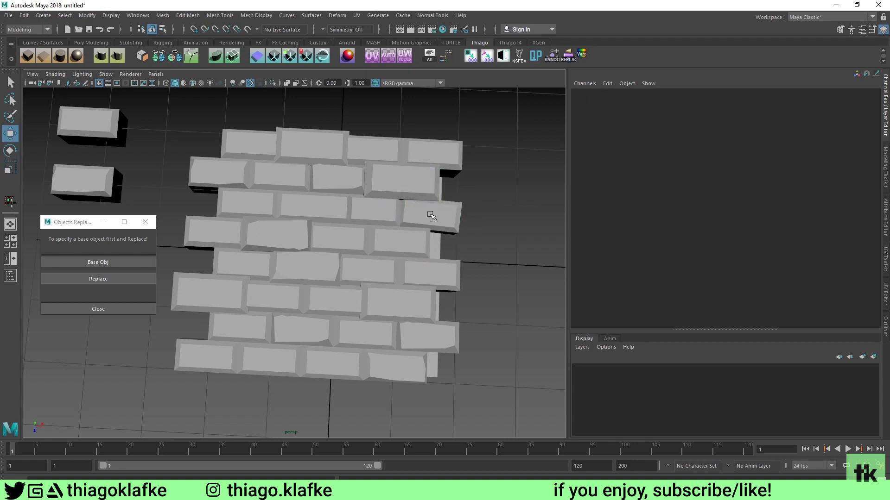
left_click(427, 215)
key("r")
left_click_drag(426, 215, 429, 218)
- Tilt the fourth row's third brick slightly and enlarge it
left_click(335, 240)
key("e")
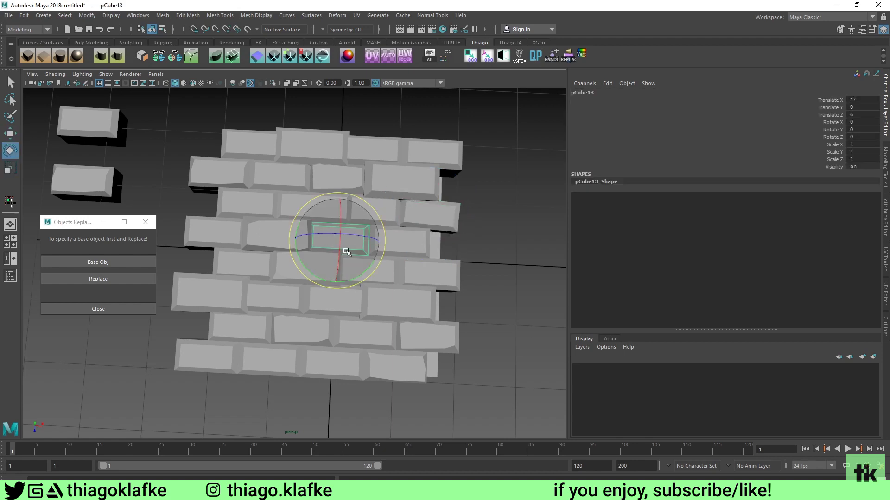
left_click_drag(339, 240, 310, 202)
key("r")
- Tilt the third row's second brick to about -7.968, 0.512, 5.816 degrees and scale it to about 1.168, 1.073, 1.073
left_click(293, 194)
key("e")
key("r")
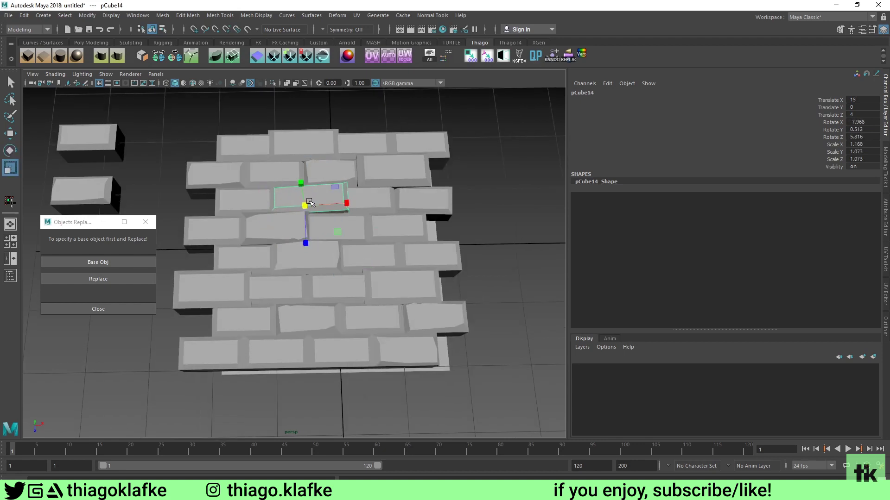
- Tilt the sixth row's third brick slightly and enlarge it
left_click(321, 292)
key("e")
mouse_move(335, 307)
left_mouse_down()
mouse_move(348, 300)
mouse_move(343, 291)
mouse_move(322, 311)
left_mouse_up()
key("r")
- Tilt the nearest row's third brick to about 1.014, -1.013, 5.12 degrees and scale it uniformly to about 1.139
left_click(330, 371)
key("e")
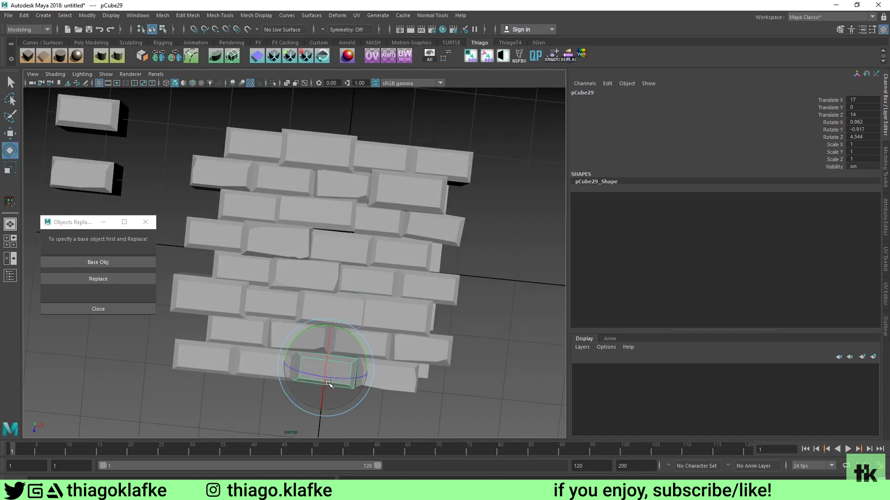
left_click_drag(330, 370, 341, 296, "alt")
key("r")
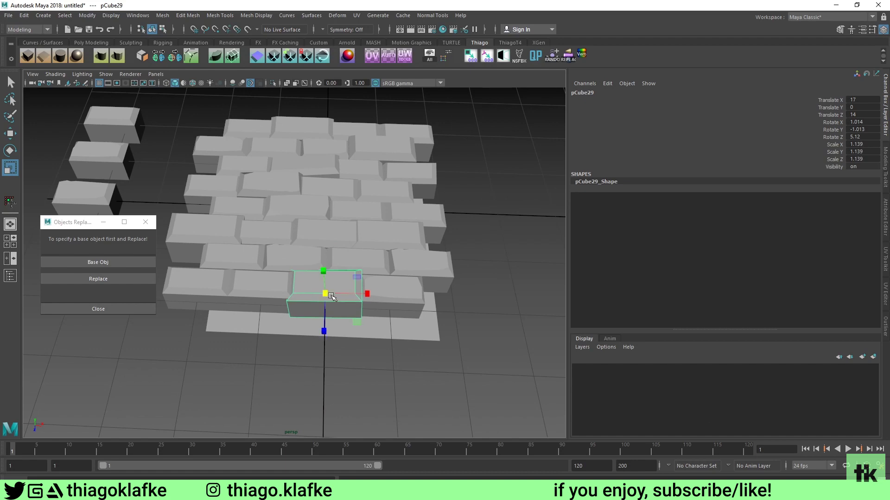
key("w")
scroll(341, 296, "down", 2)
left_click(506, 241)
- Move a top-face corner vertex at the left end of the fourth row's third brick to make its surface uneven
left_click_drag(332, 227, 321, 282, "alt")
middle_click_drag(314, 207, 318, 216, "alt")
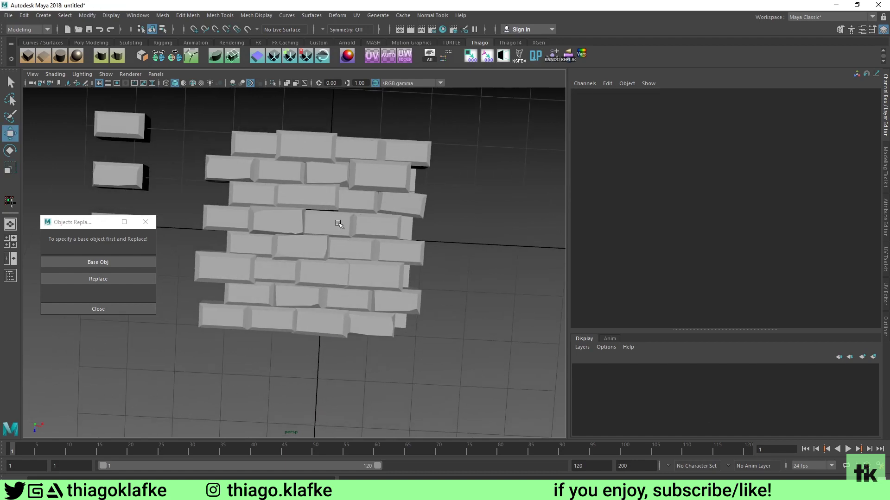
left_click(337, 224)
scroll(315, 212, "up", 2)
key("F9")
left_click(308, 214)
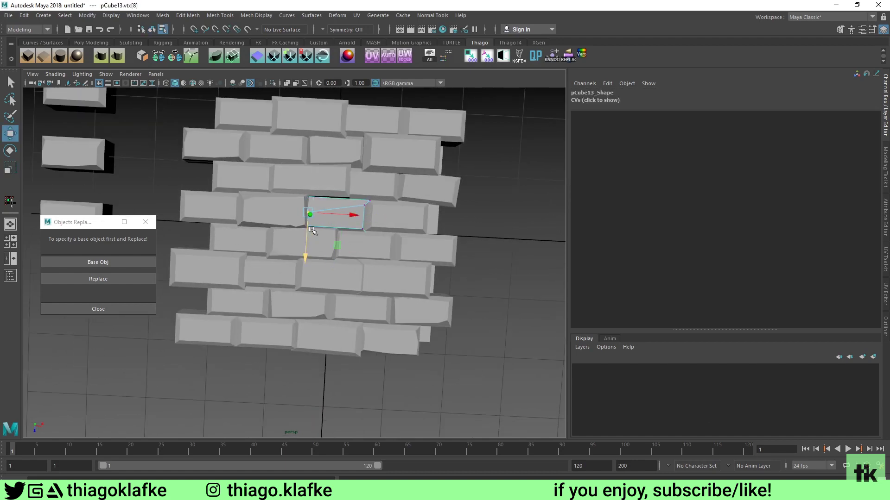
key("F8")
left_click(515, 252)
- Move the near-left top-face corner vertex of the farthest row's first brick inward
scroll(389, 242, "down", 2)
mouse_move(377, 251)
left_mouse_down("alt")
mouse_move(363, 232)
mouse_move(372, 254)
left_mouse_up("alt")
left_click(287, 164)
key("F9")
left_click(260, 174)
left_click_drag(258, 192, 259, 188)
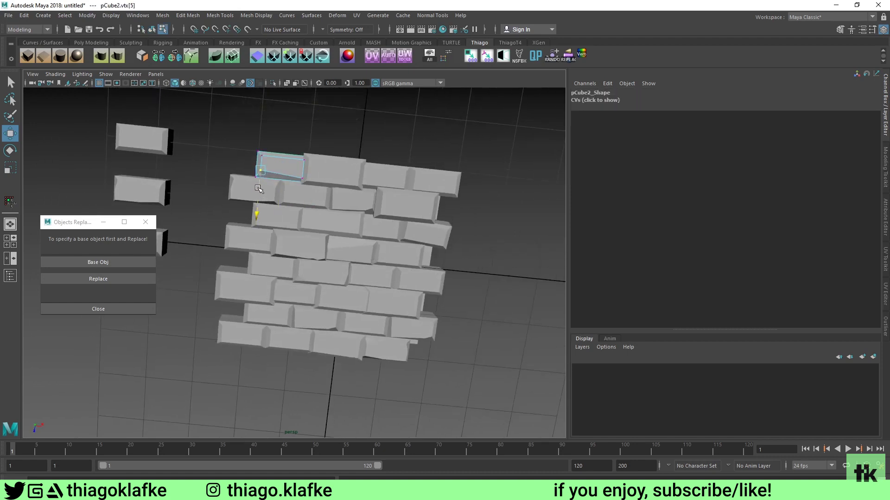
key("F8")
- Split the farthest row's third brick near its corners, move a near-left vertex to chip the top face, and chamfer its far-right vertex at width 0.25
left_click(383, 177)
key("y")
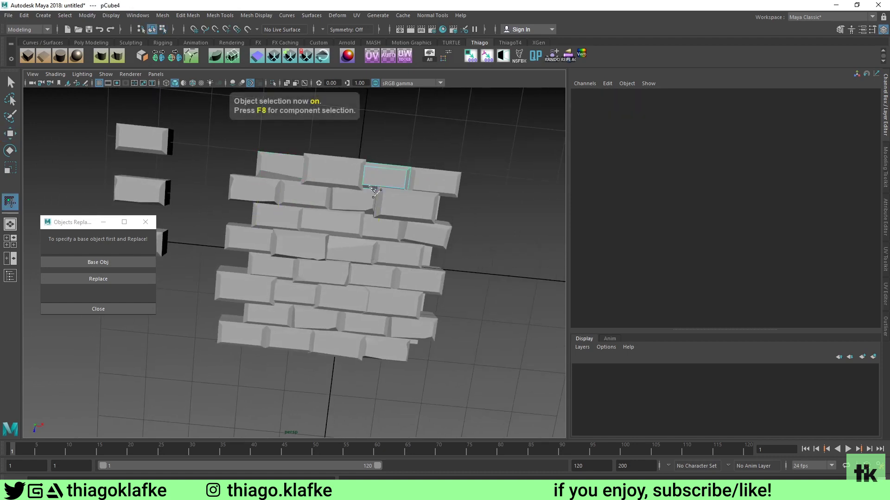
key("w")
key("F9")
left_click(370, 184)
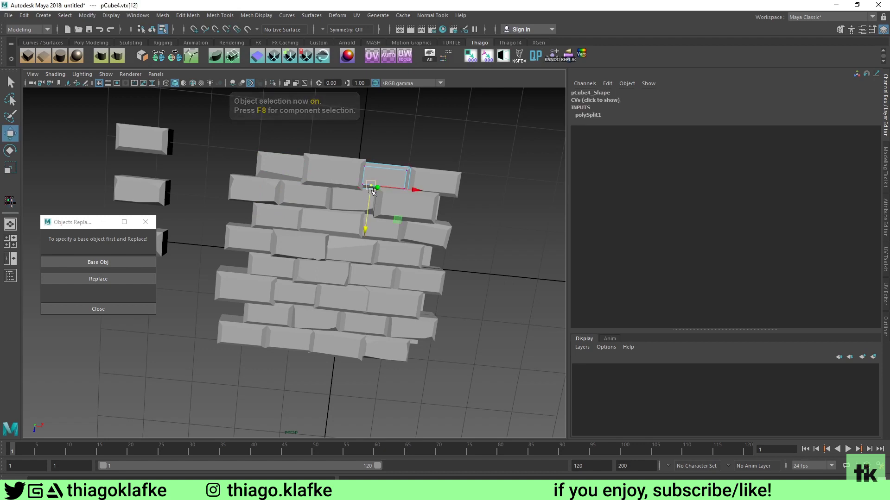
left_click(403, 172)
key("ctrl+b")
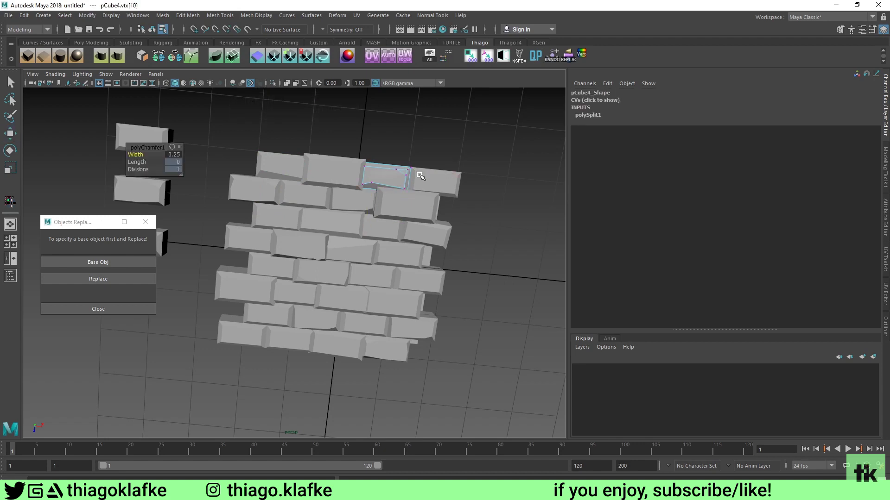
key("w")
key("F8")
left_click(431, 154)
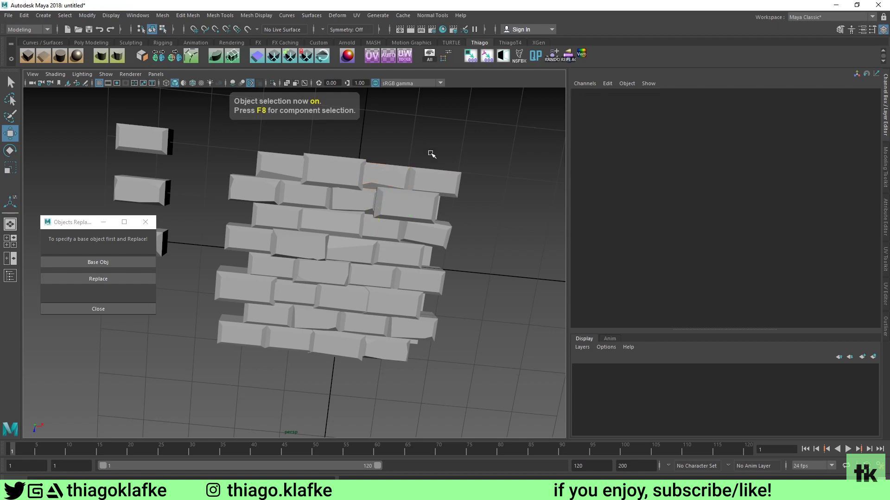
- Hide the ground plane and the spare bricks, keeping only the brick wall's pieces in view
left_click_drag(385, 173, 283, 205, "alt")
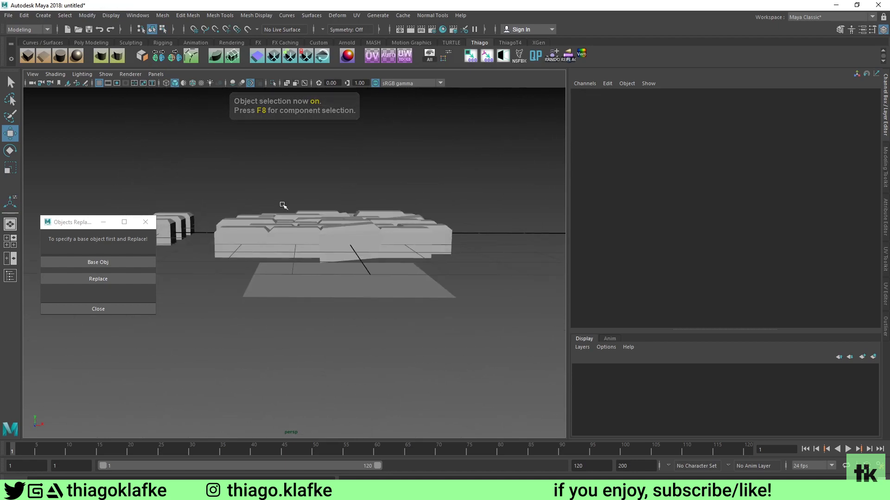
left_click_drag(223, 192, 478, 242)
middle_click_drag(213, 191, 308, 206, "alt")
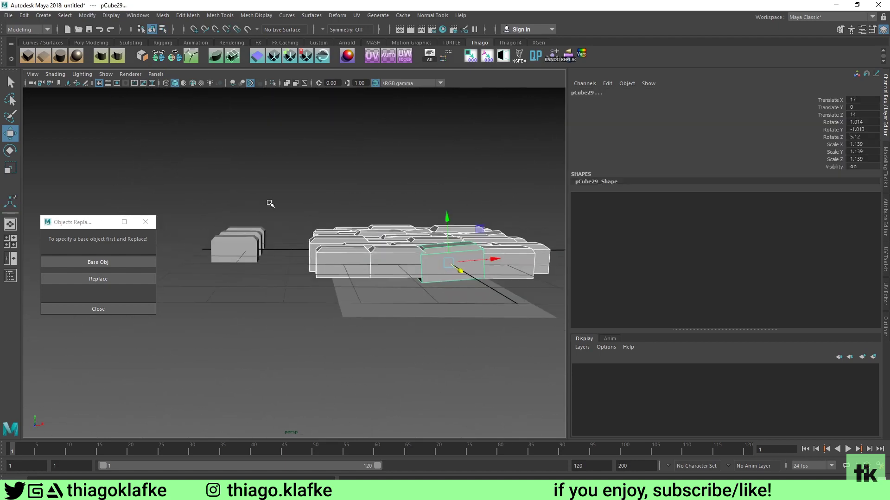
key("ctrl+1")
key("ctrl+h")
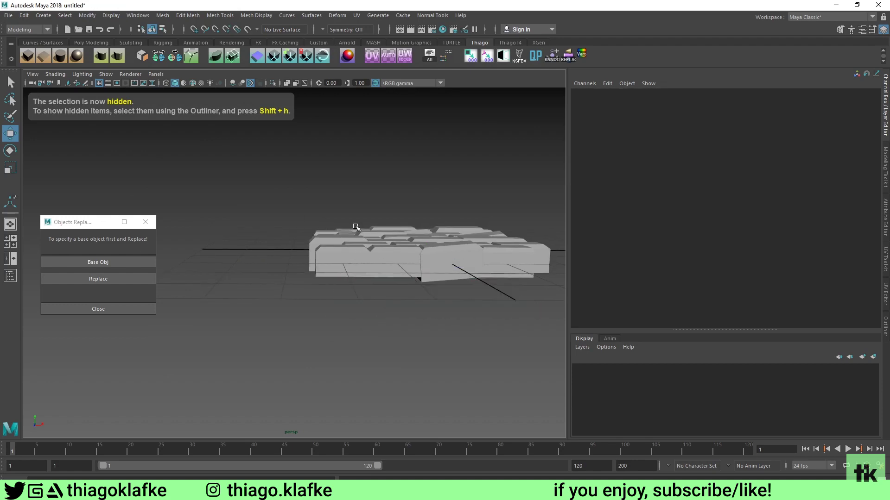
- Duplicate all the bricks of the wall and combine the copies into a single mesh
left_click_drag(284, 195, 571, 267)
left_click_drag(436, 194, 425, 283, "alt")
middle_click_drag(425, 282, 364, 257, "alt")
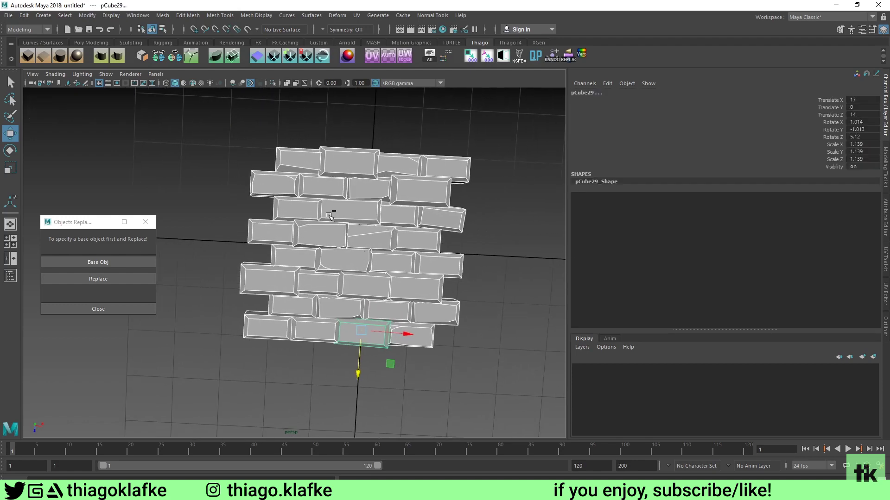
key("ctrl+d")
left_click(163, 15)
left_click(190, 50)
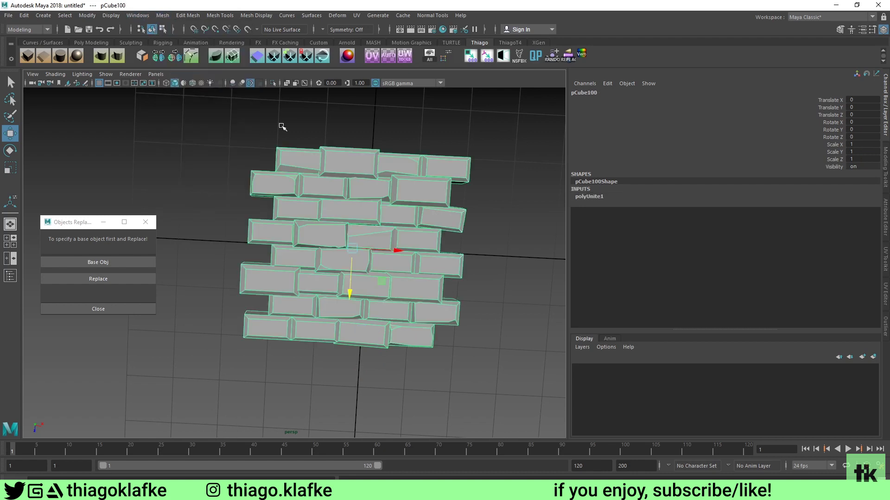
- Place copies of the combined brick mesh at X -16 and 16, and add a row of three copies at Z -16
scroll(396, 261, "down", 2)
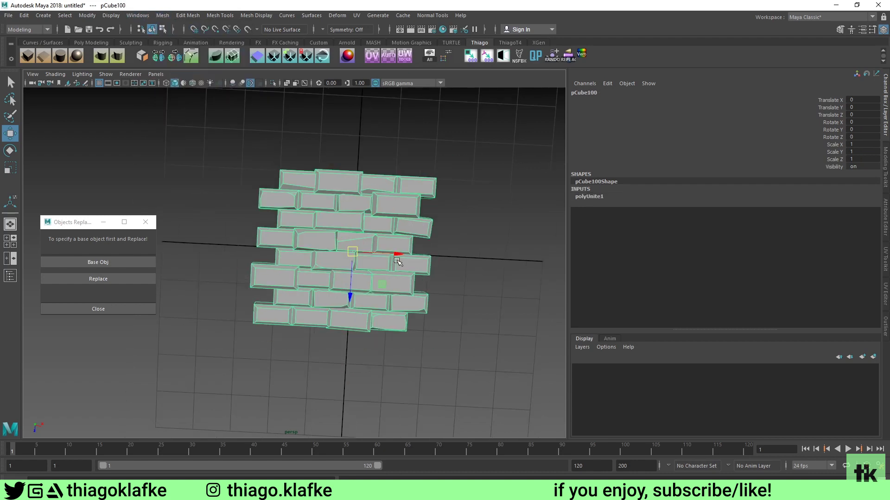
left_click_drag(395, 262, 194, 239, "shift")
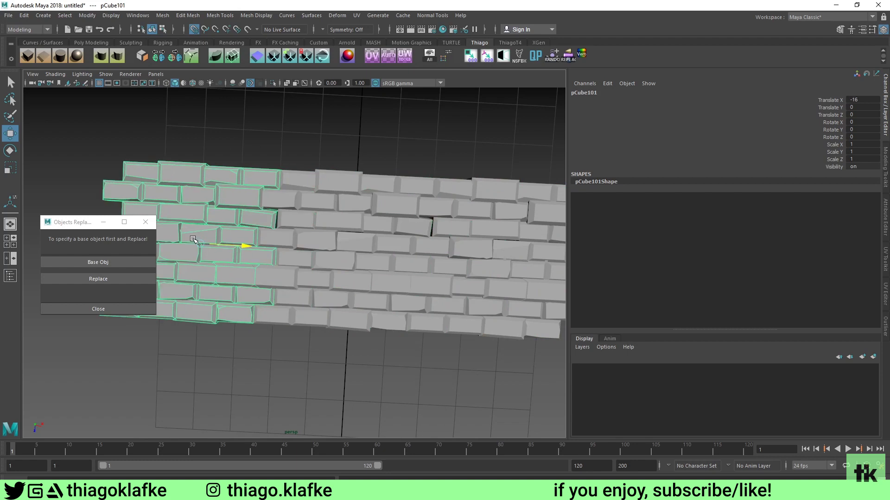
key("ctrl+d")
left_click_drag(194, 277, 224, 88)
scroll(280, 149, "down", 2)
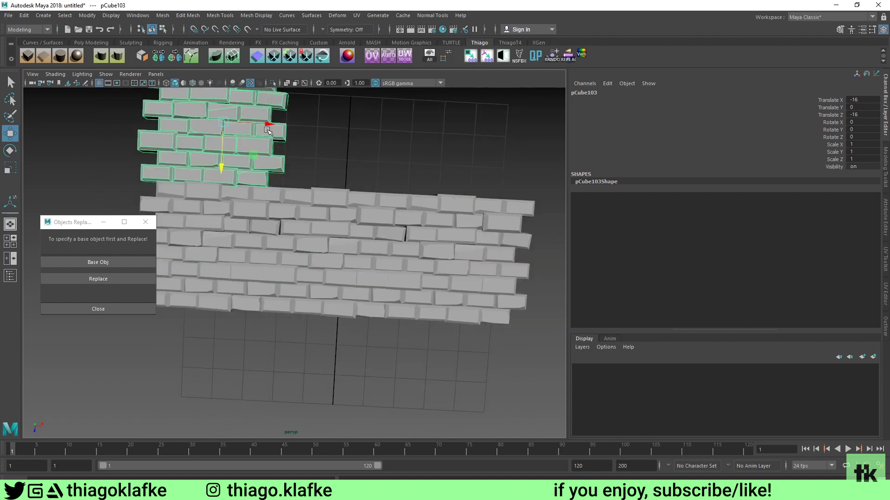
left_click_drag(265, 127, 482, 138, "shift")
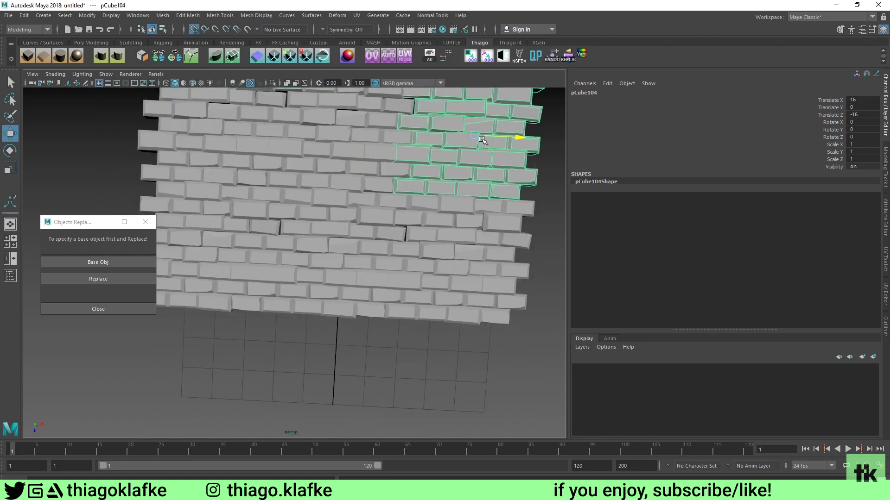
- Copy the row of three brick meshes to Z 16 to complete the three-by-three tiling
left_click(362, 164, "shift")
left_click(268, 172, "shift")
left_click_drag(222, 163, 213, 382, "shift")
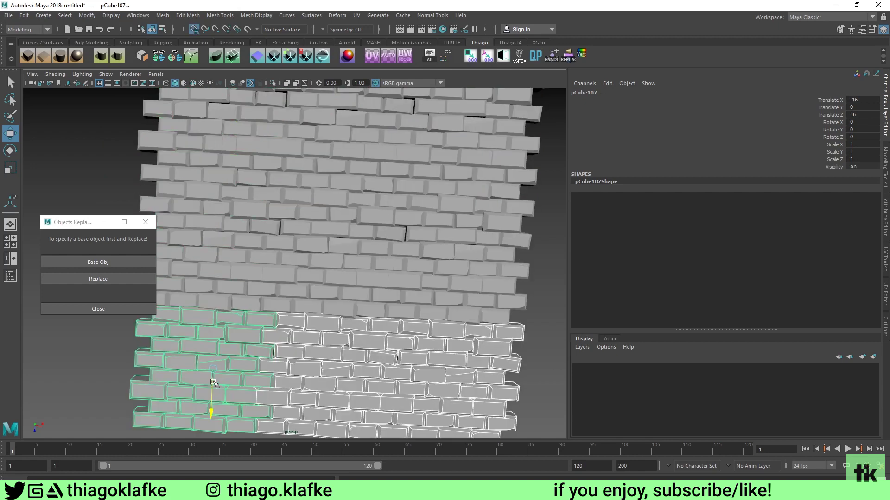
left_click(536, 276)
left_click_drag(536, 276, 399, 283, "alt")
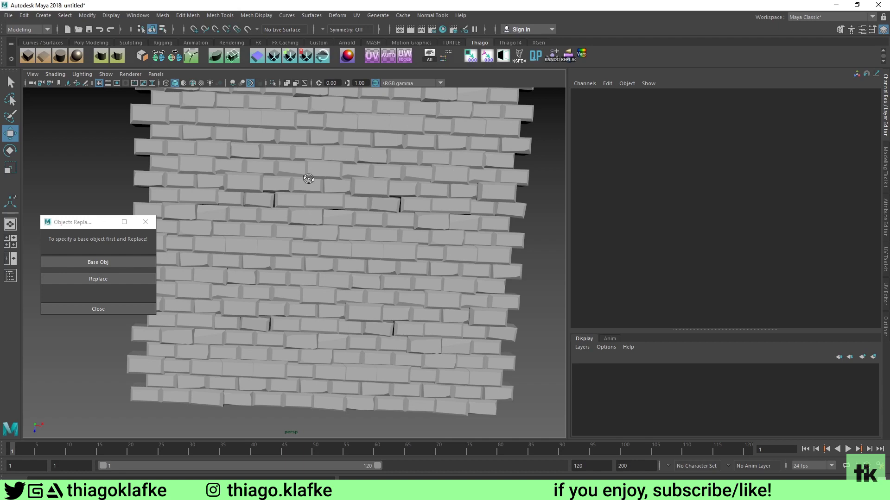
- Select all the tiled bricks and export the selection as FBX, overwriting highpoly.fbx in the Bakes folder
left_click_drag(308, 179, 518, 242, "alt")
left_click_drag(394, 190, 393, 228, "alt")
left_click(8, 15)
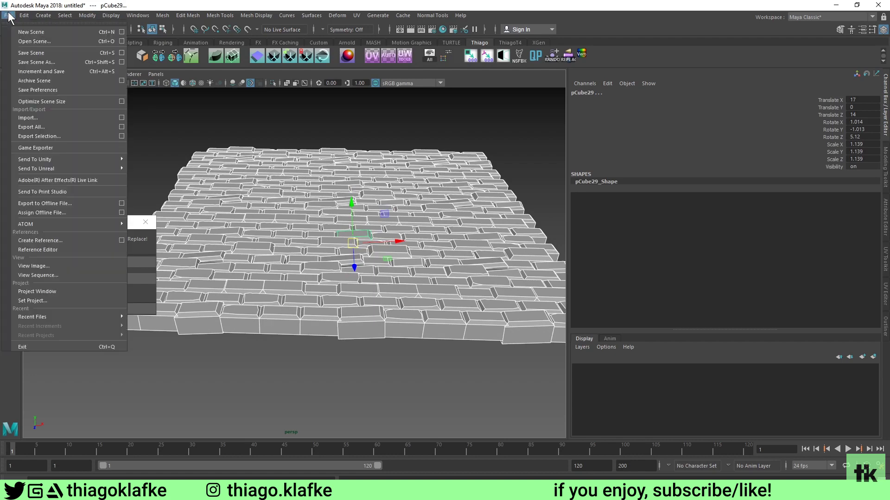
left_click(57, 135)
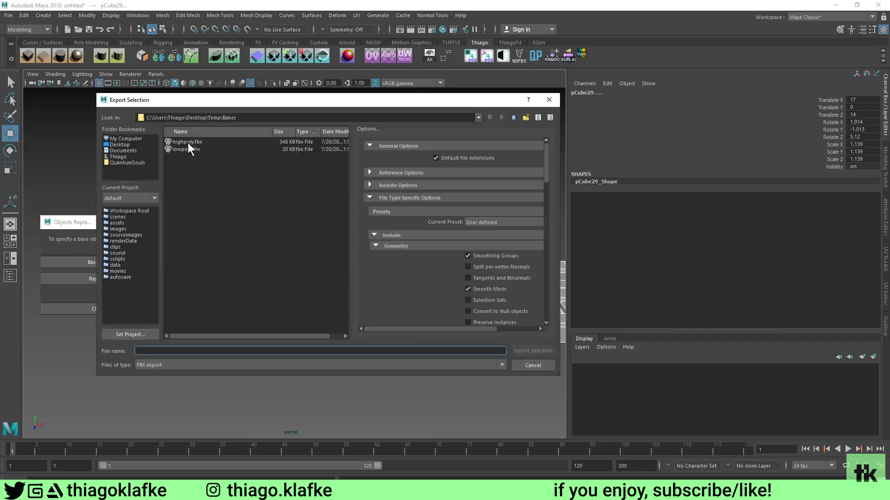
double_click(188, 143)
left_click(304, 251)
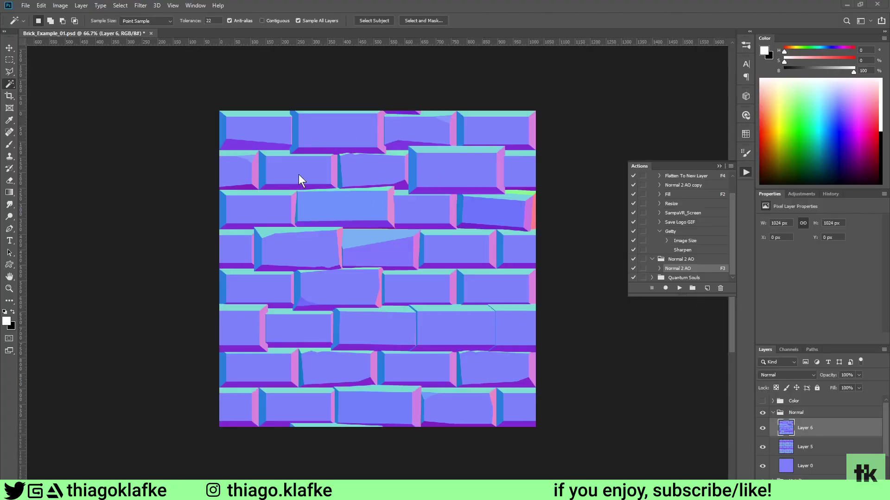
- In Photoshop, show and expand the Color group, select its Cavity layer, and export the _C, _N and _MRAO textures with Expresso Exporter
left_click(762, 402)
left_click(772, 401)
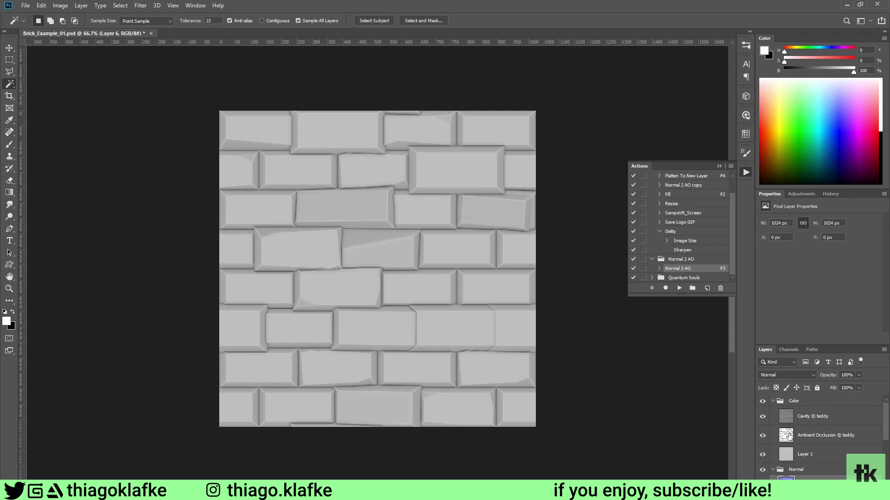
left_click(819, 419)
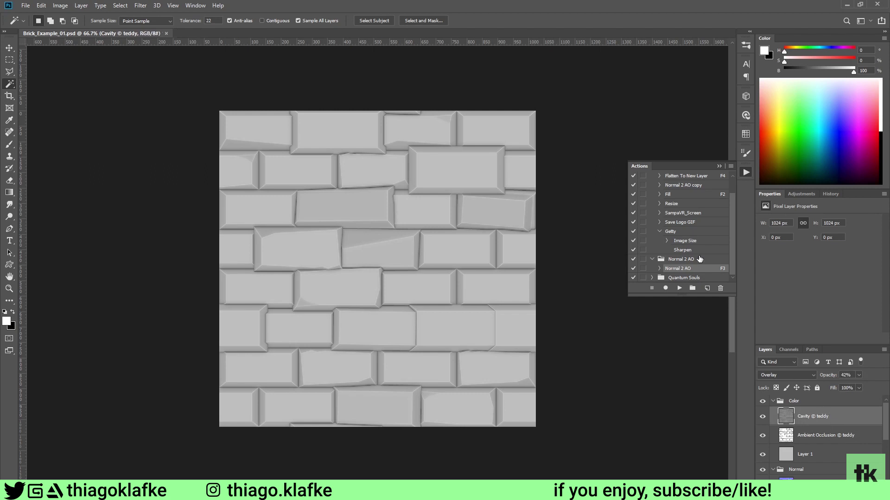
left_click(745, 114)
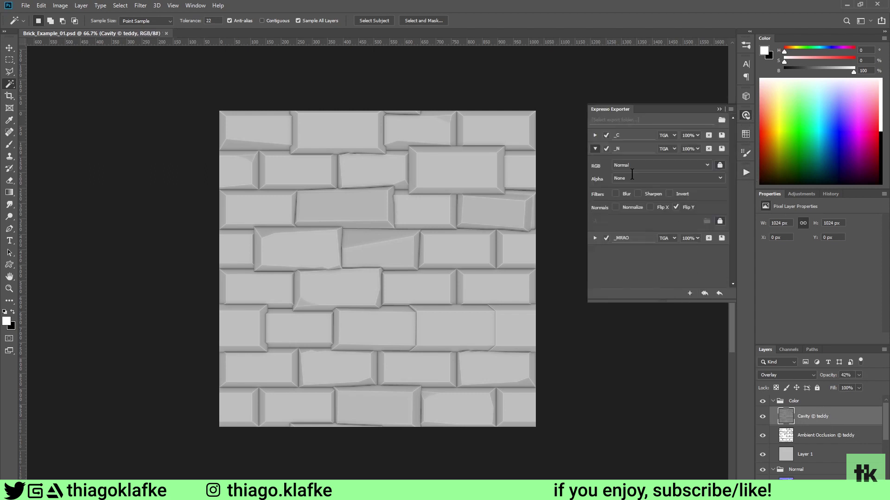
left_click(705, 294)
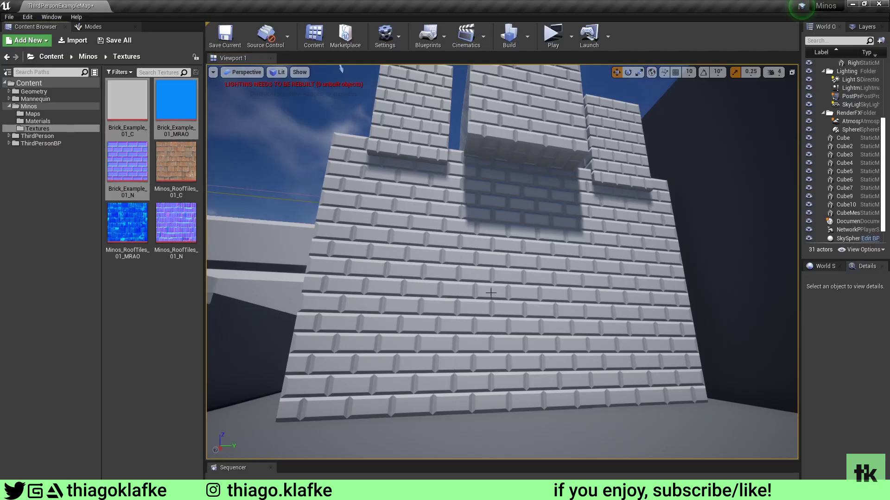
- Switch to Unreal Engine, reimport the Brick_Example_01 C, N and MRAO textures, and inspect the updated pattern on the wall
right_click(174, 116)
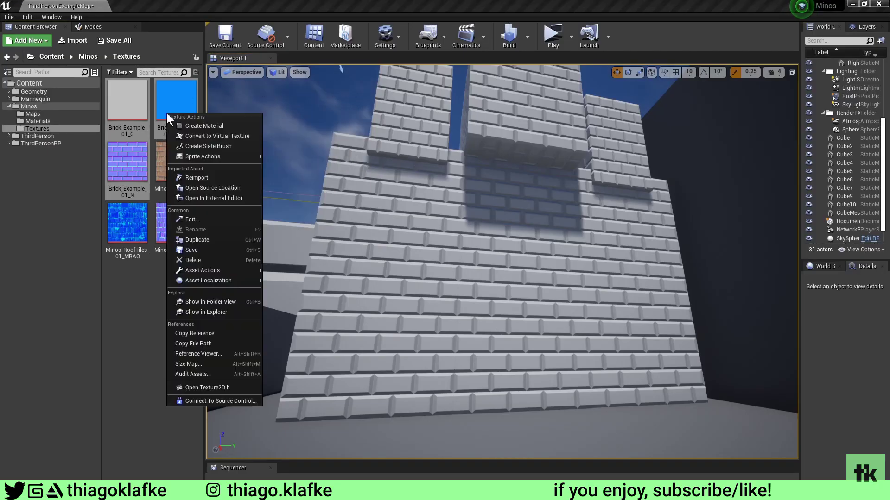
left_click(196, 178)
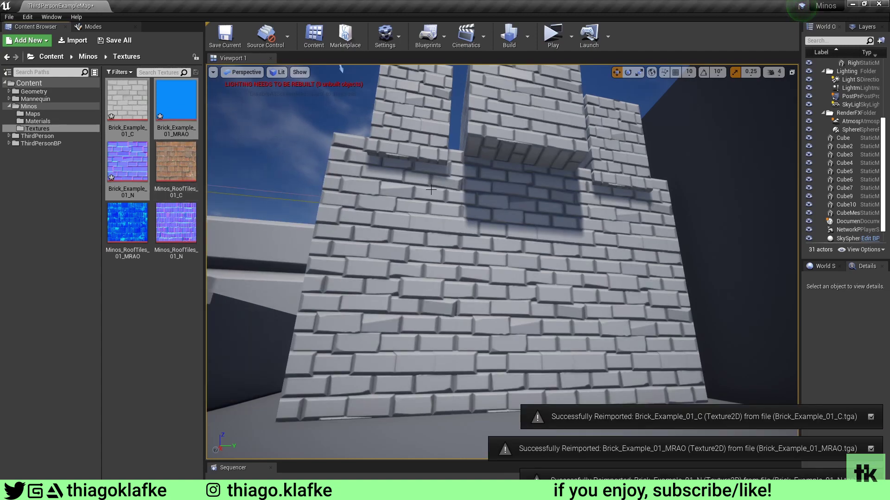
right_click_drag(431, 191, 306, 209)
key("d")
right_click_drag(356, 269, 564, 131)
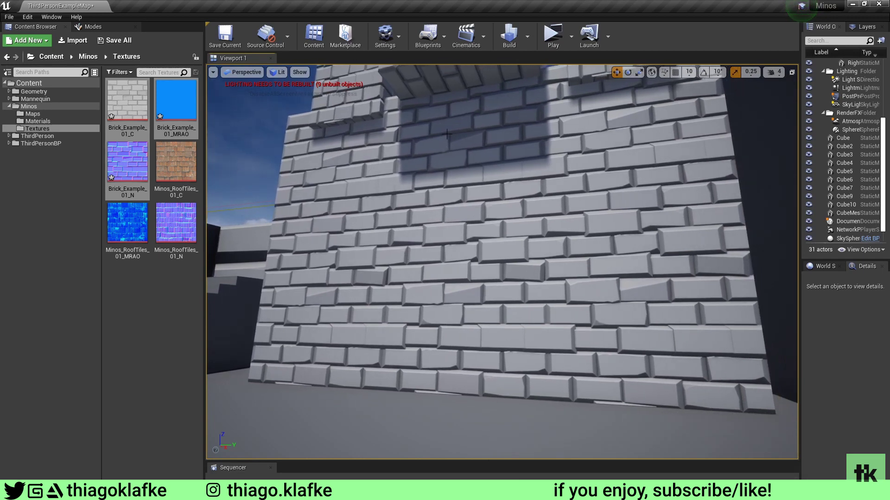
mouse_move(408, 178)
right_mouse_down()
mouse_move(371, 170)
mouse_move(422, 170)
right_mouse_up()
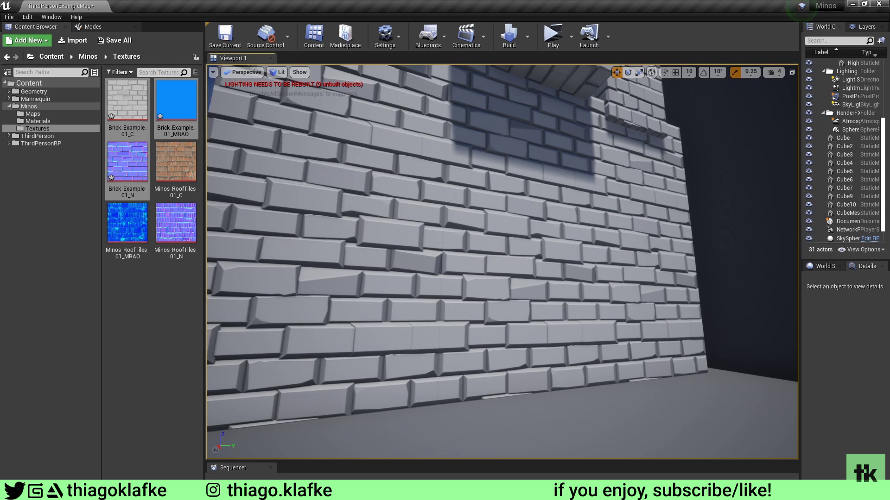
right_click_drag(398, 170, 362, 180)
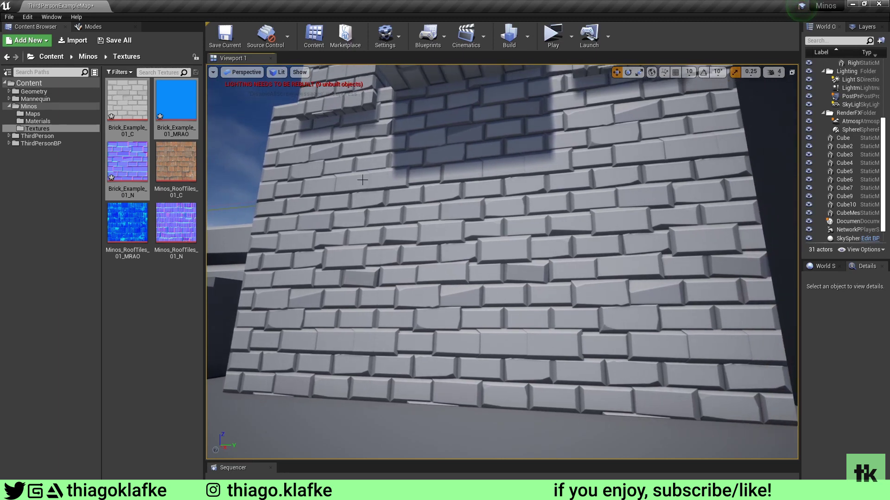